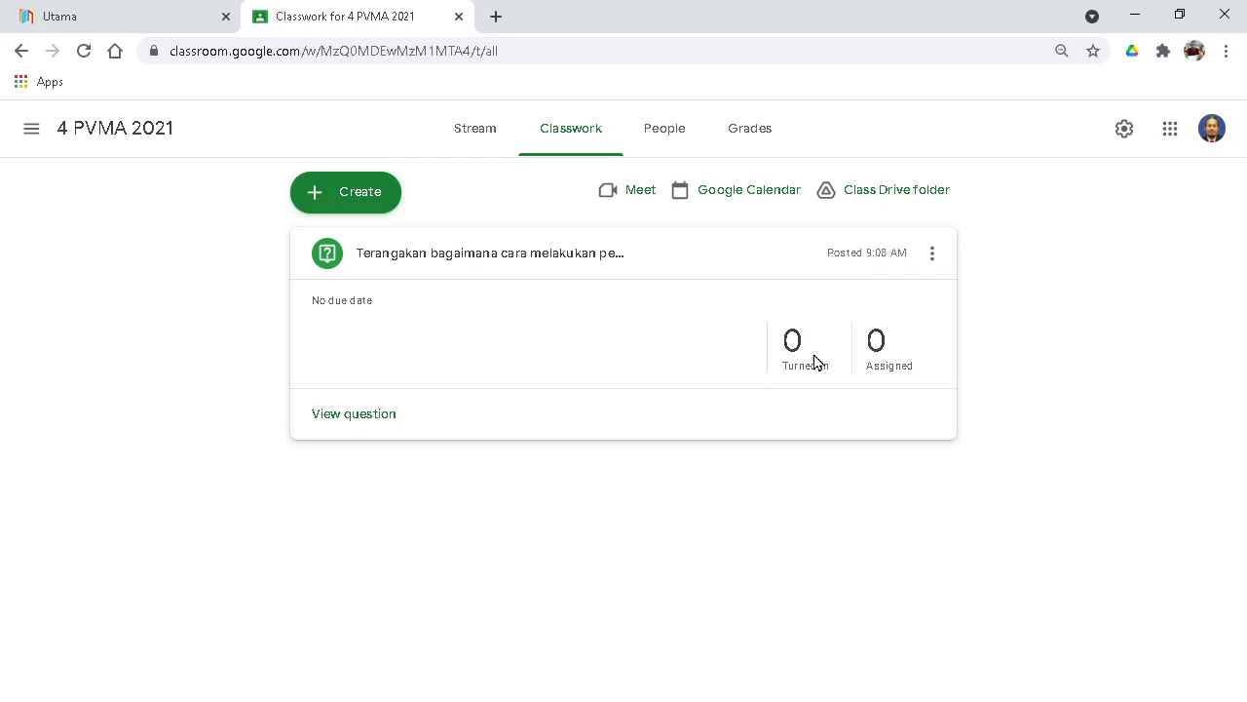
Step: Delete the posted question with no due date from the 4 PVMA 2021 classwork
left_click(932, 254)
left_click(885, 320)
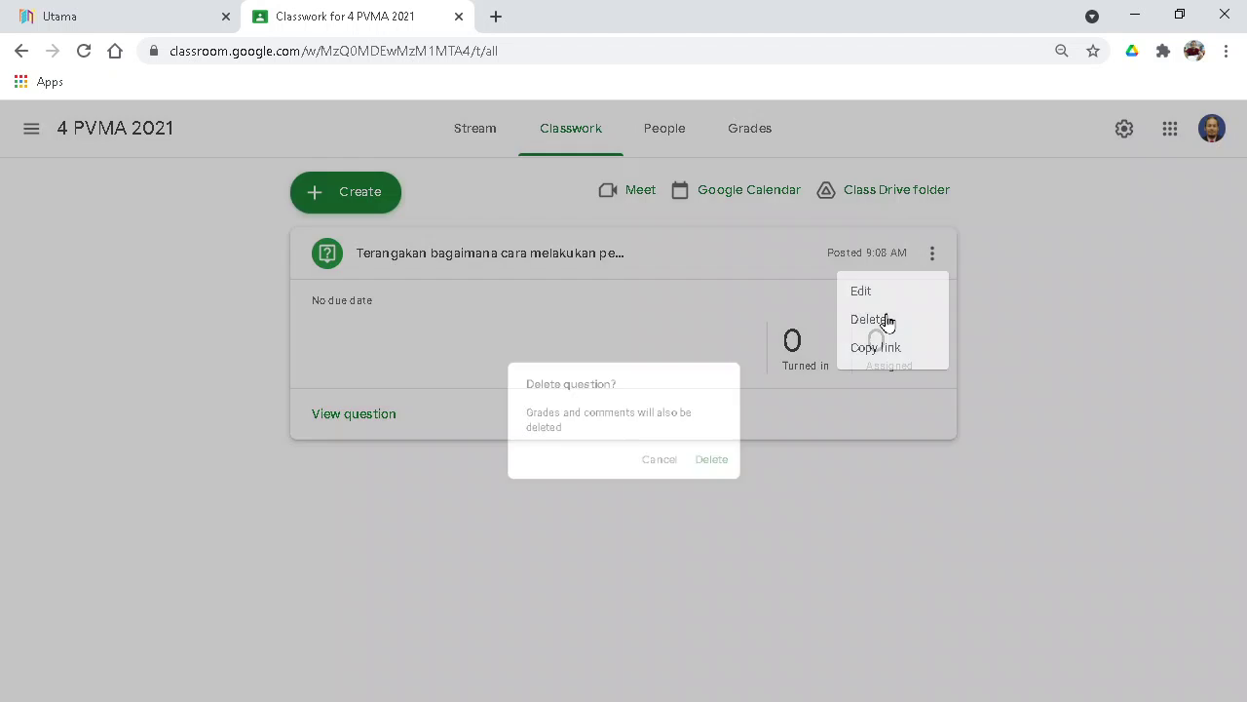
left_click(726, 465)
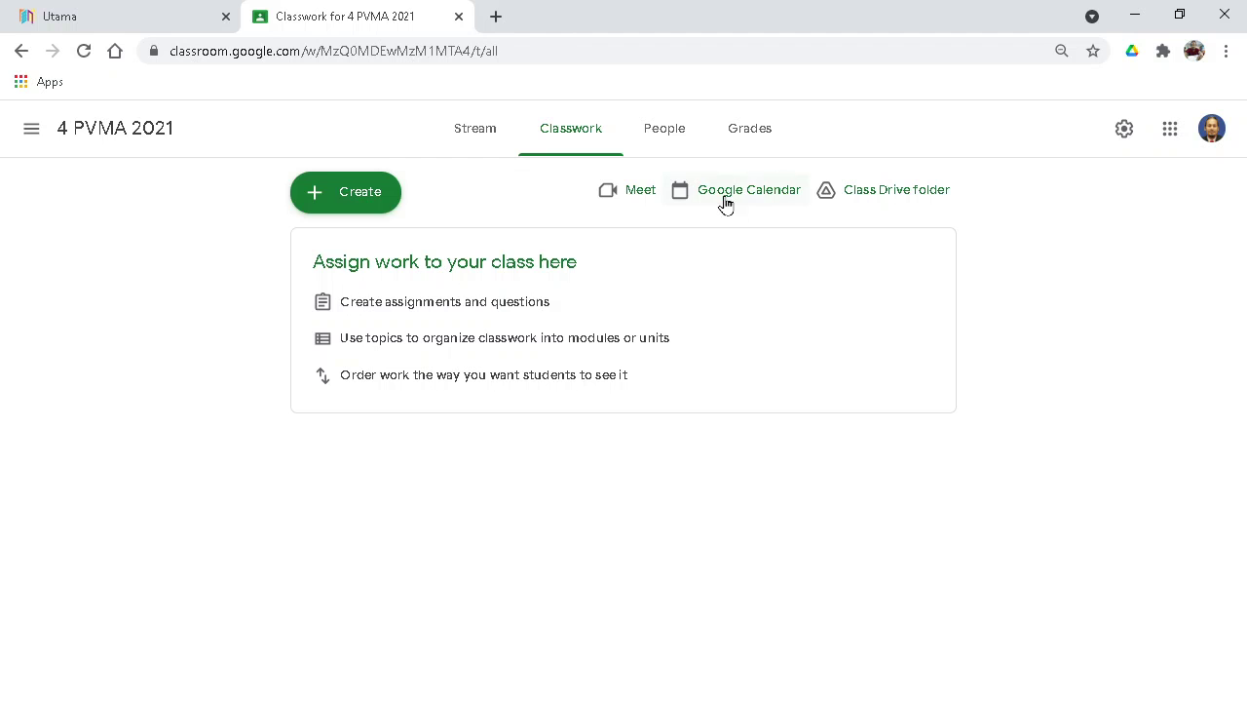
Step: Open the class's Google Drive folder and browse from My Drive into the Classroom folder
left_click(850, 191)
left_click(356, 15)
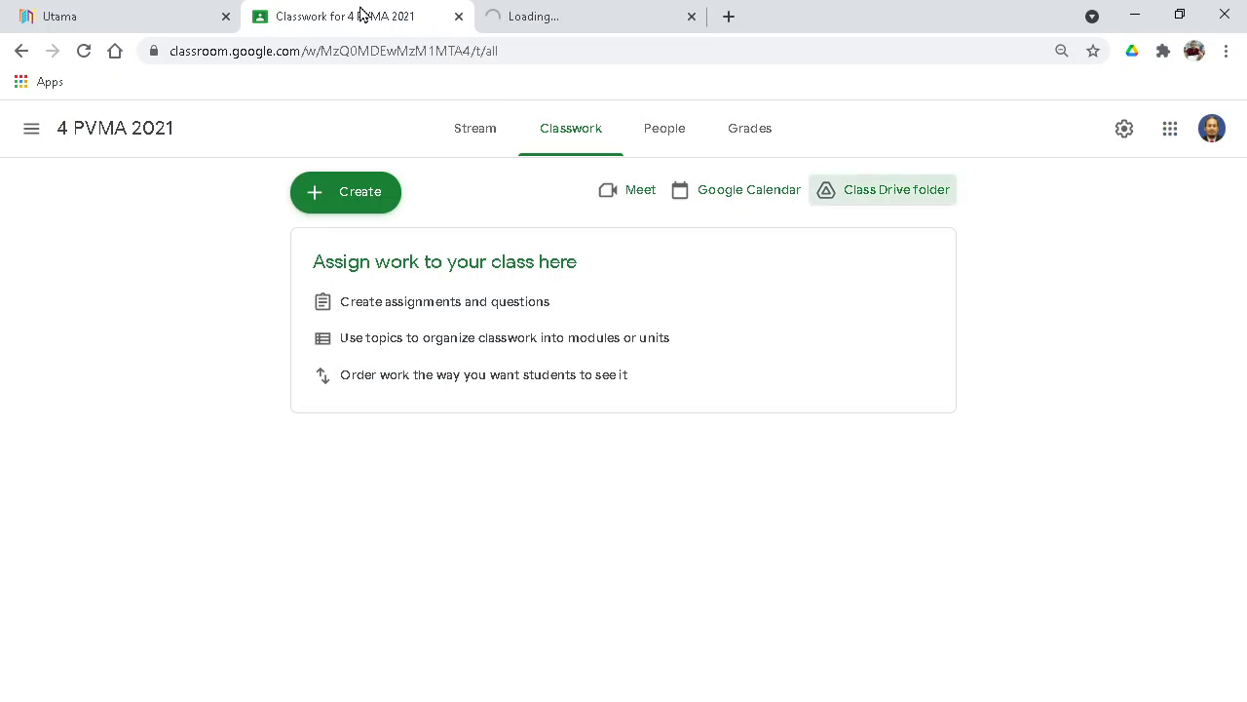
left_click(561, 24)
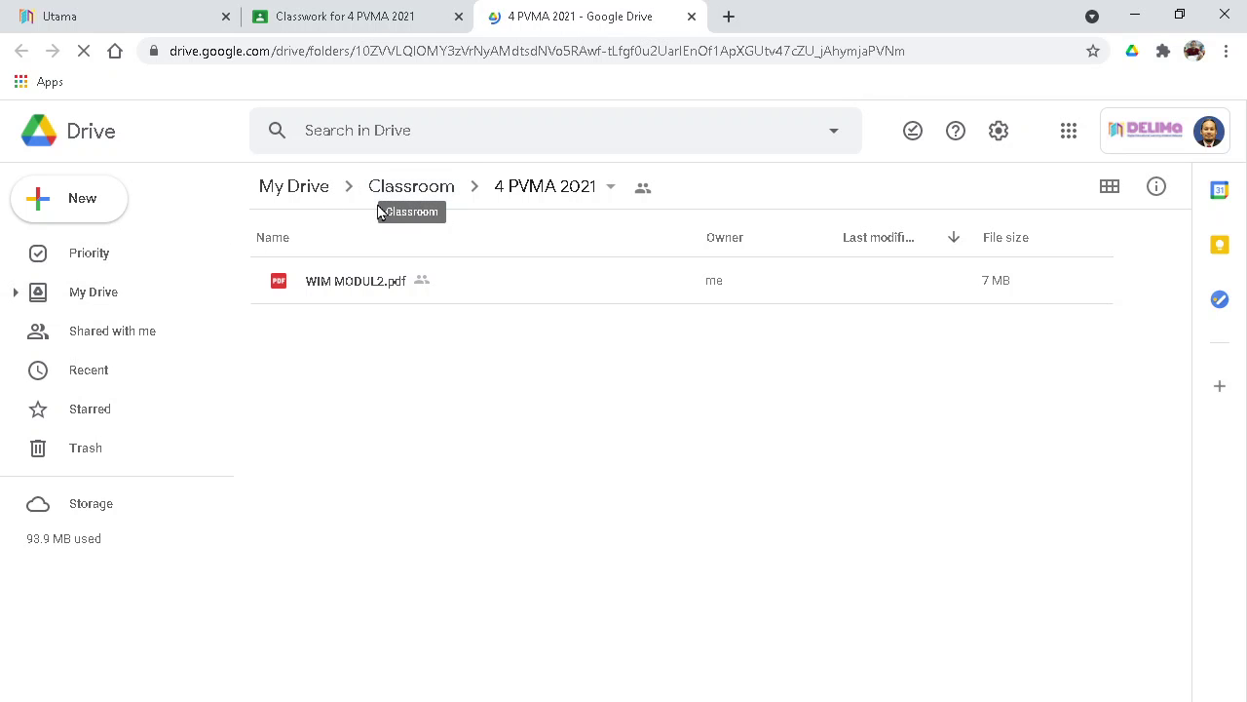
left_click(309, 190)
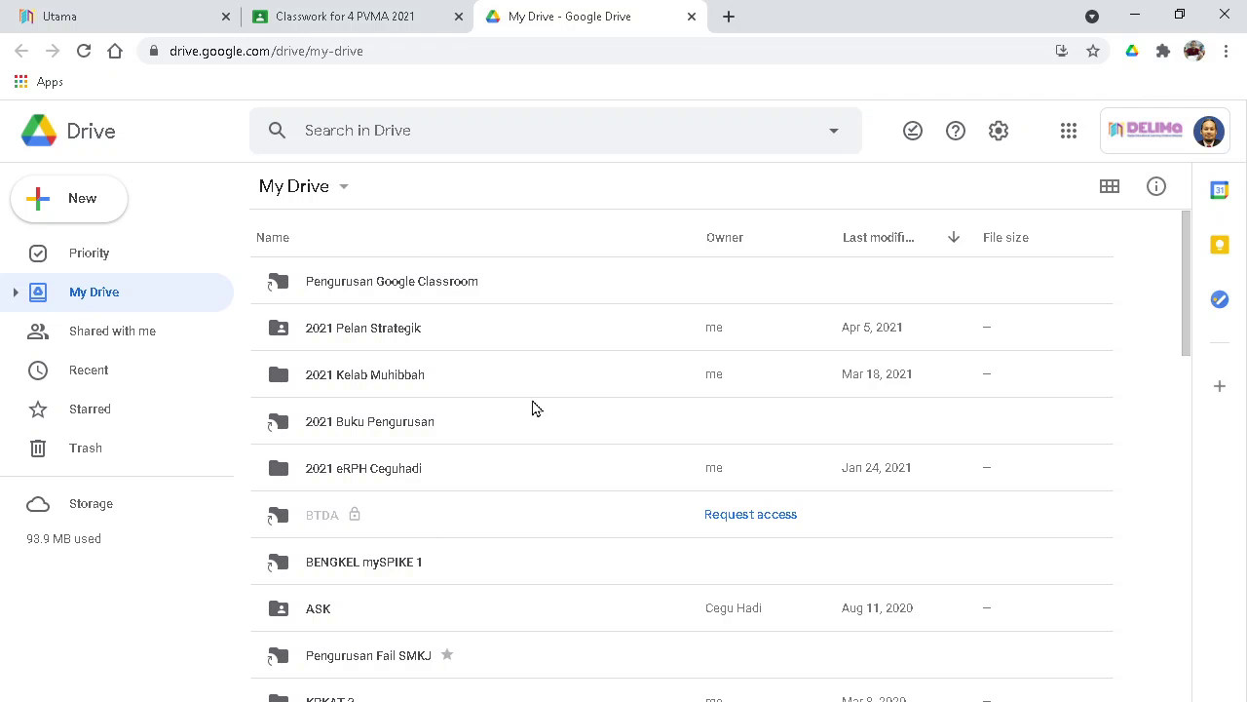
scroll(384, 312, "down", 8)
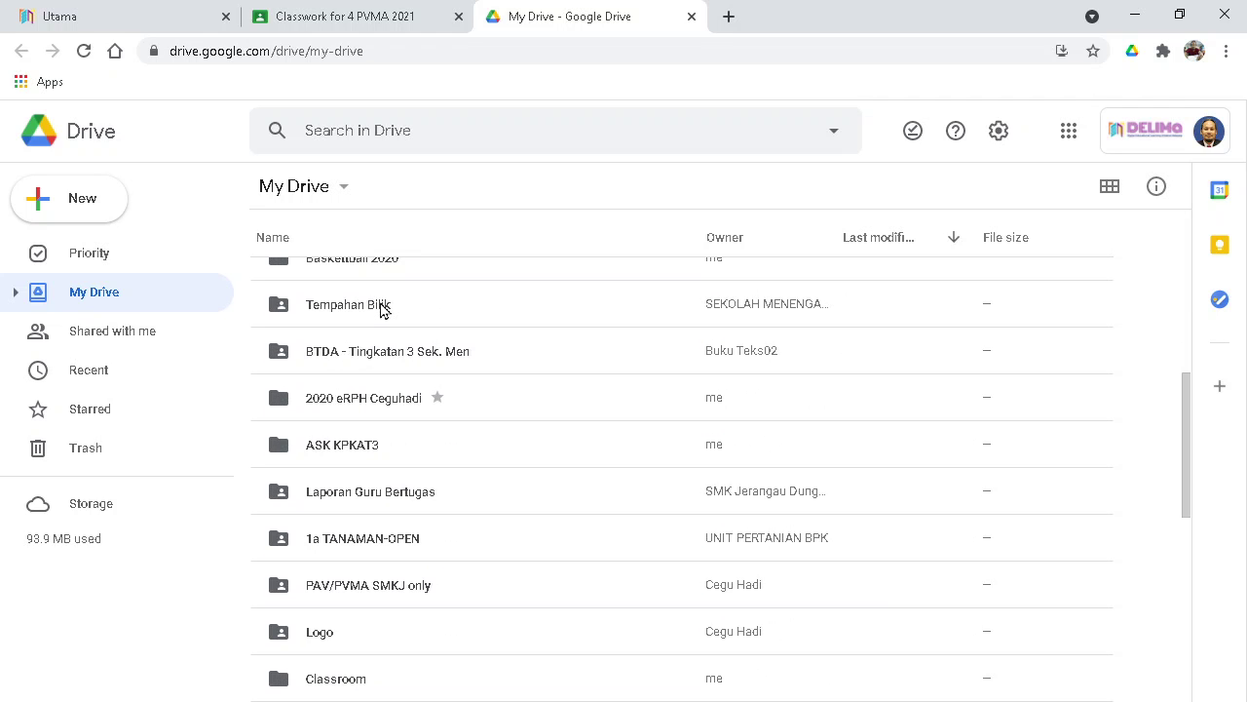
scroll(384, 308, "down", 2)
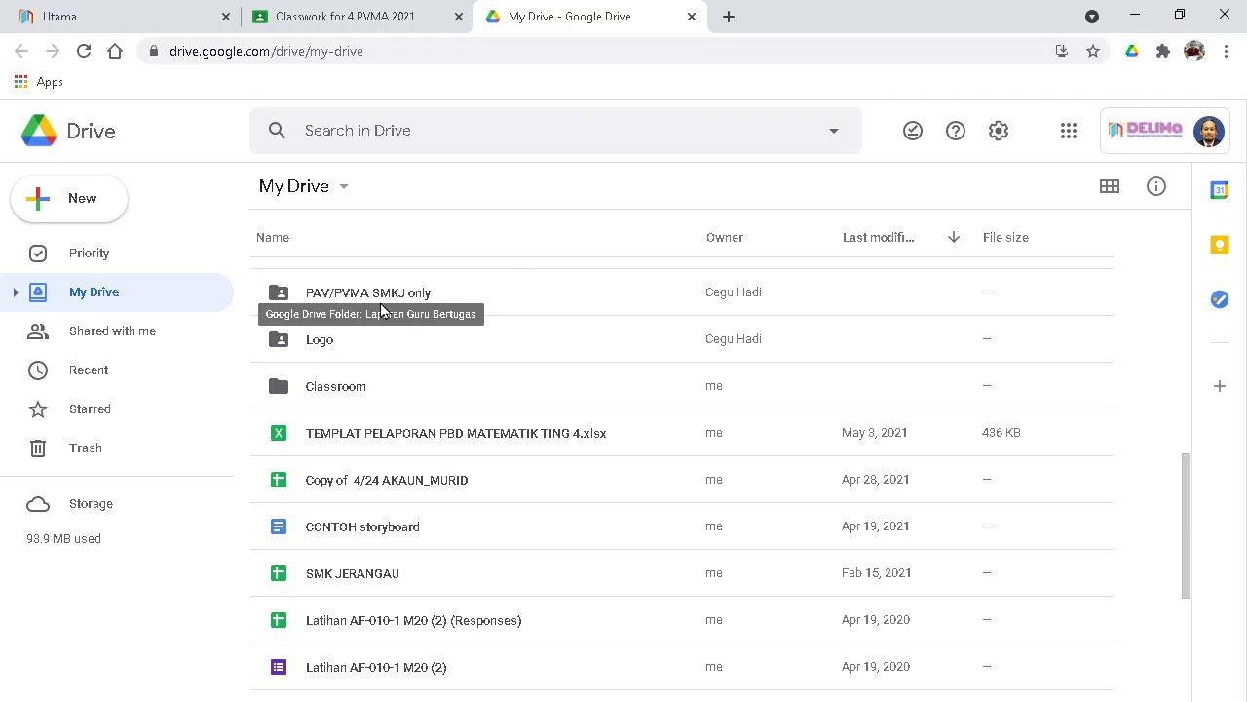
left_click(324, 392)
double_click(325, 392)
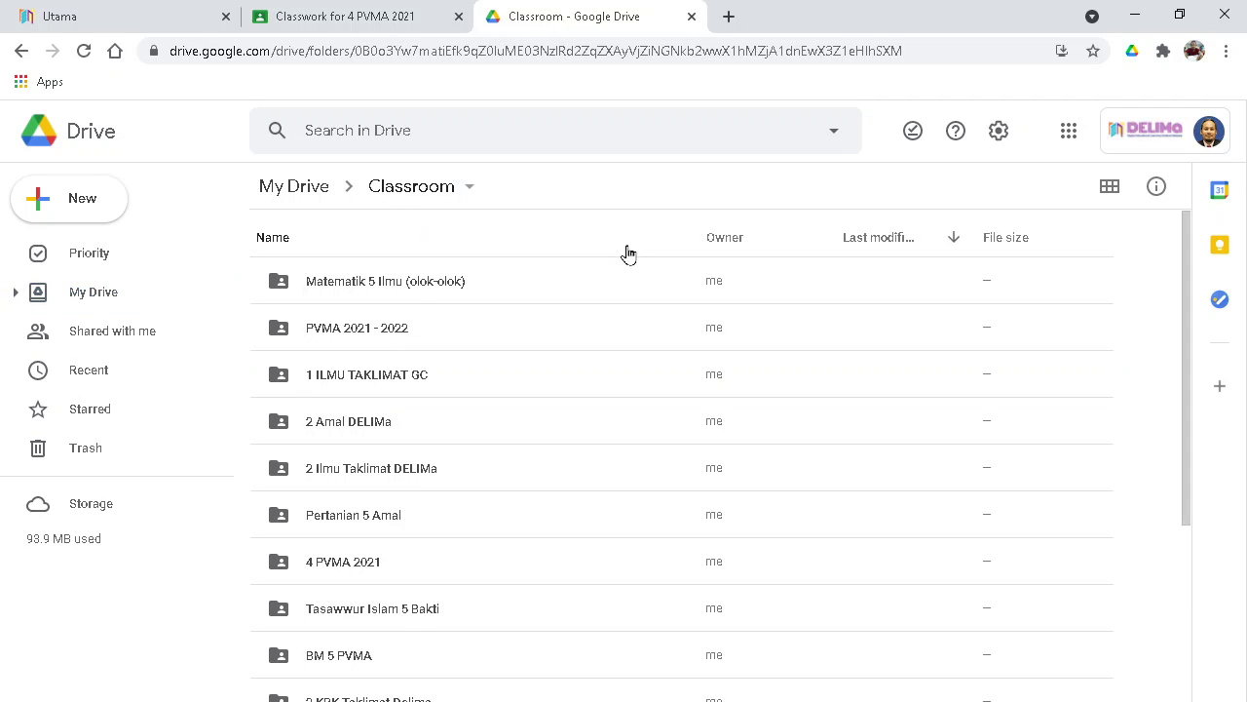
Step: Look through the class folders stored in the Classroom folder and close Google Drive
scroll(428, 288, "down", 2)
scroll(426, 292, "down", 2)
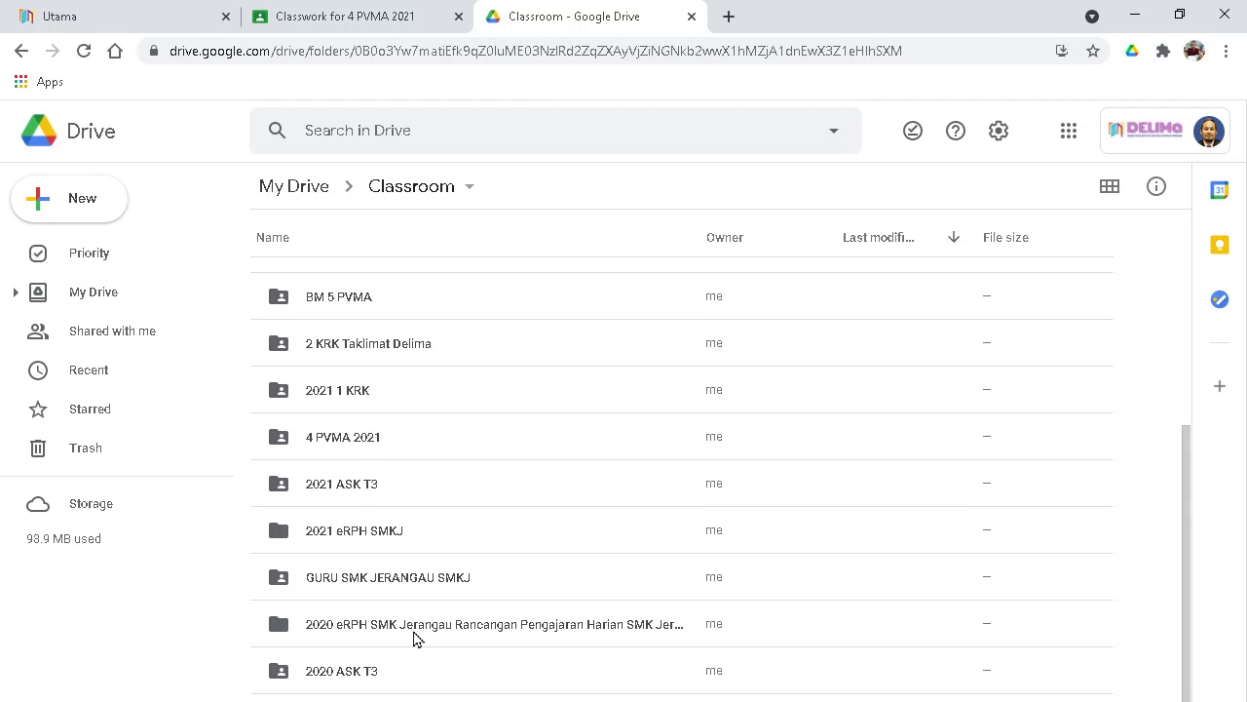
scroll(381, 479, "up", 4)
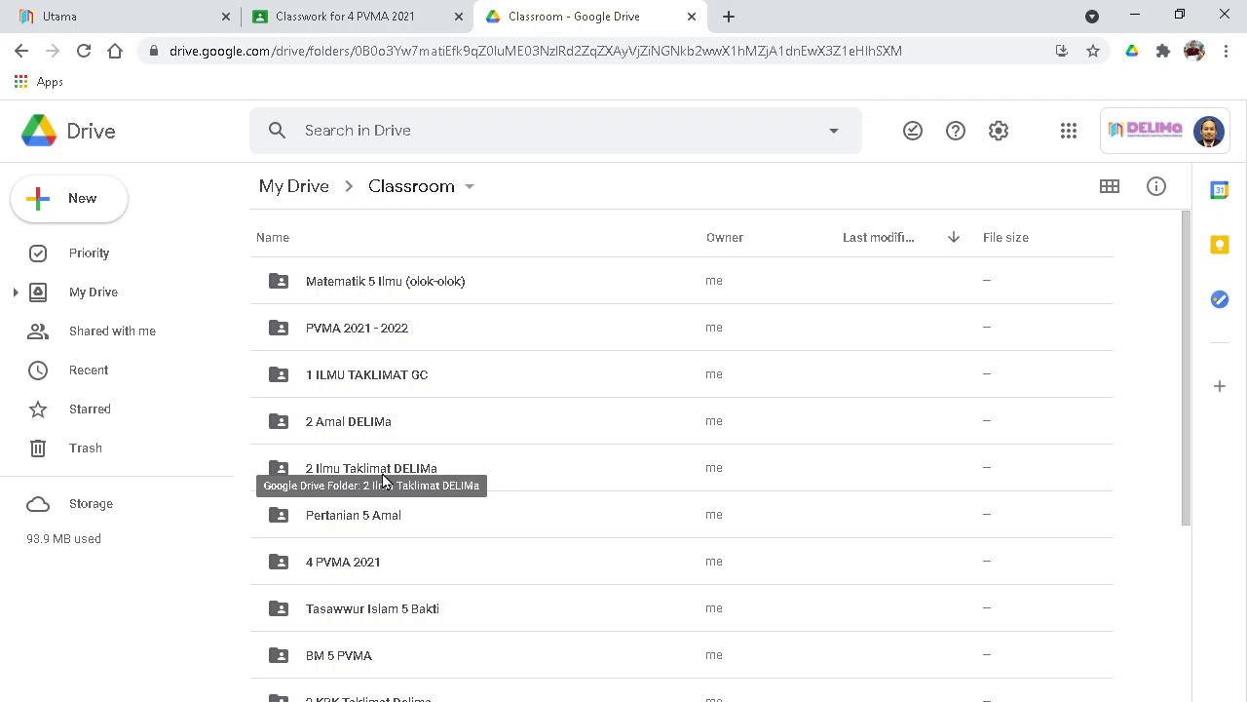
scroll(378, 378, "down", 4)
scroll(380, 376, "up", 4)
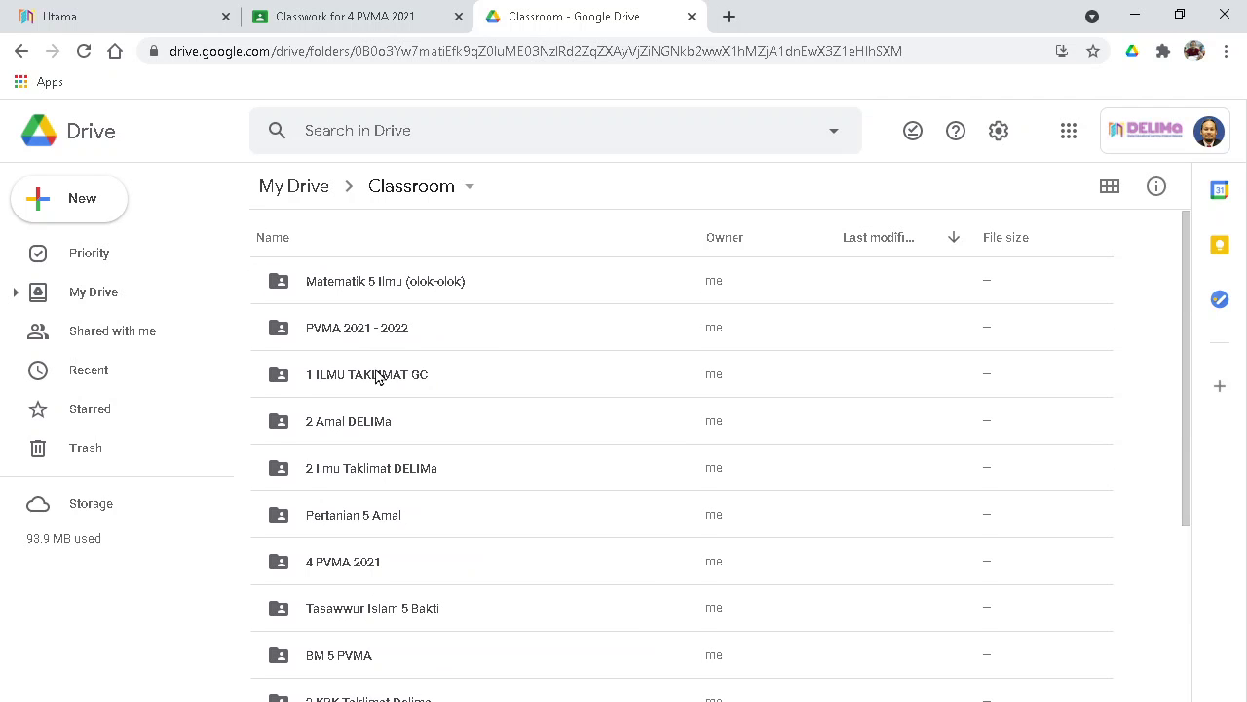
scroll(380, 375, "down", 3)
left_click(691, 16)
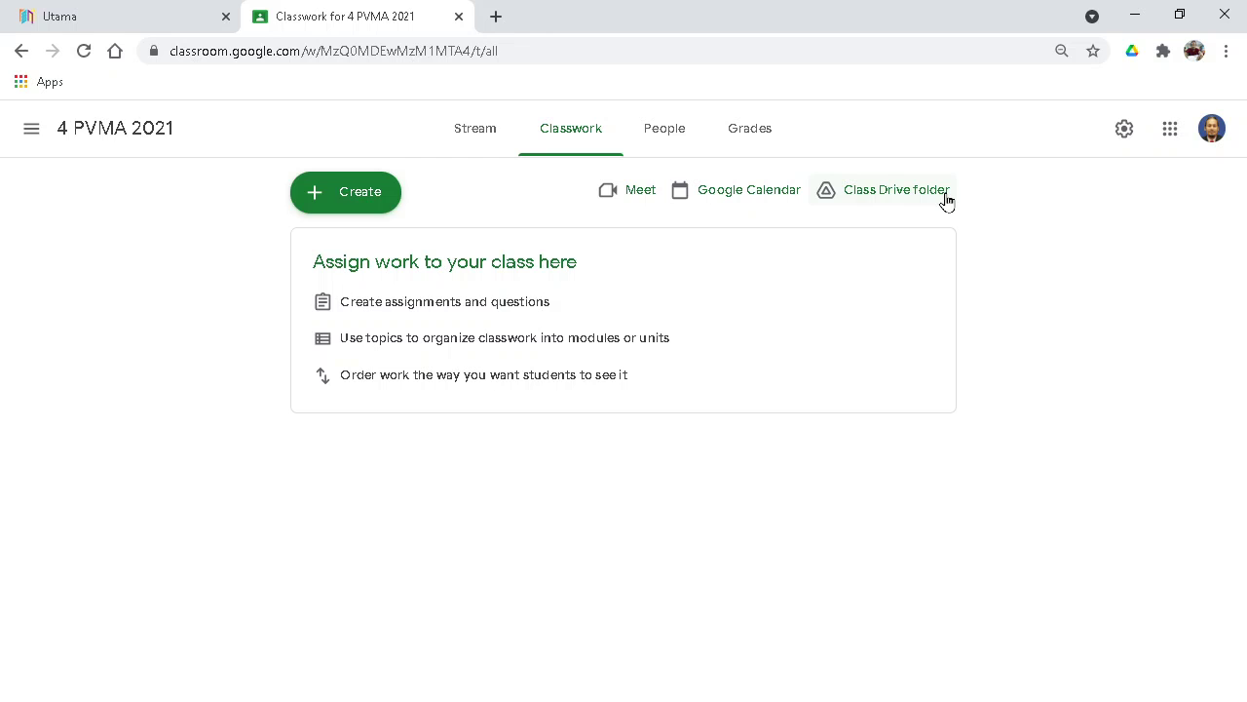
Step: Reopen the class Drive folder, compare its WIM MODUL2.pdf with the attachment in the class stream, and close Google Drive
left_click(883, 199)
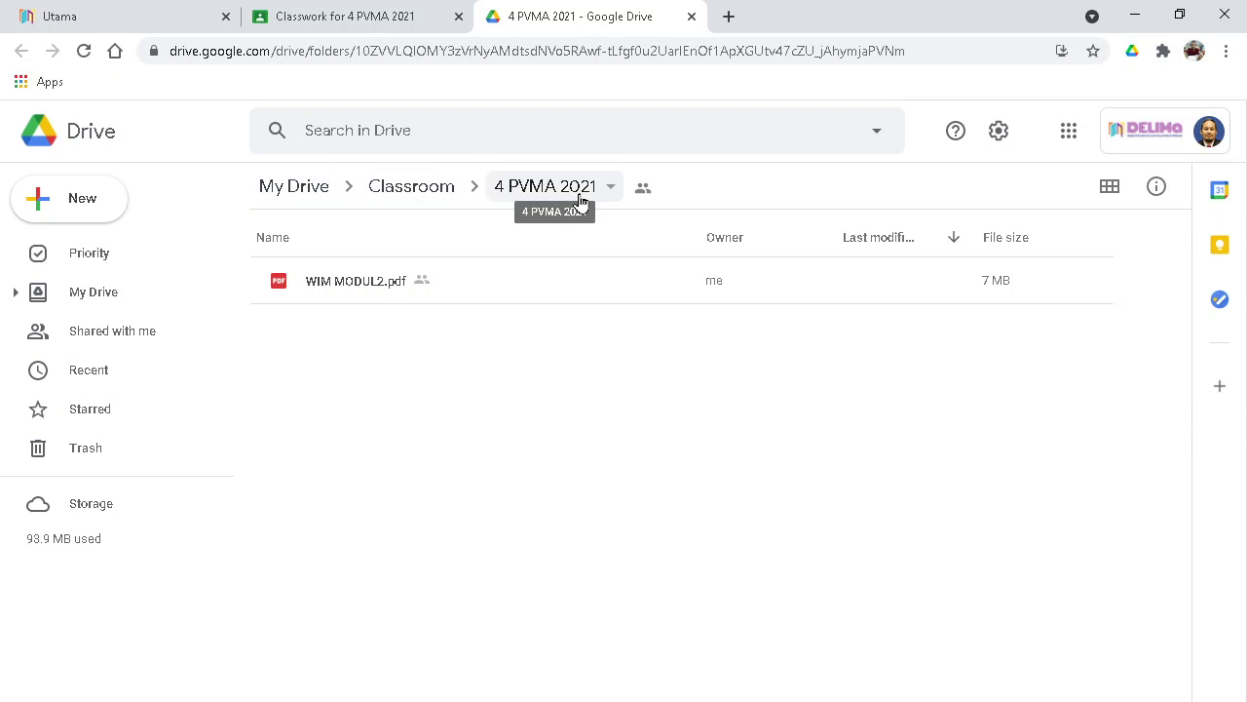
left_click(327, 290)
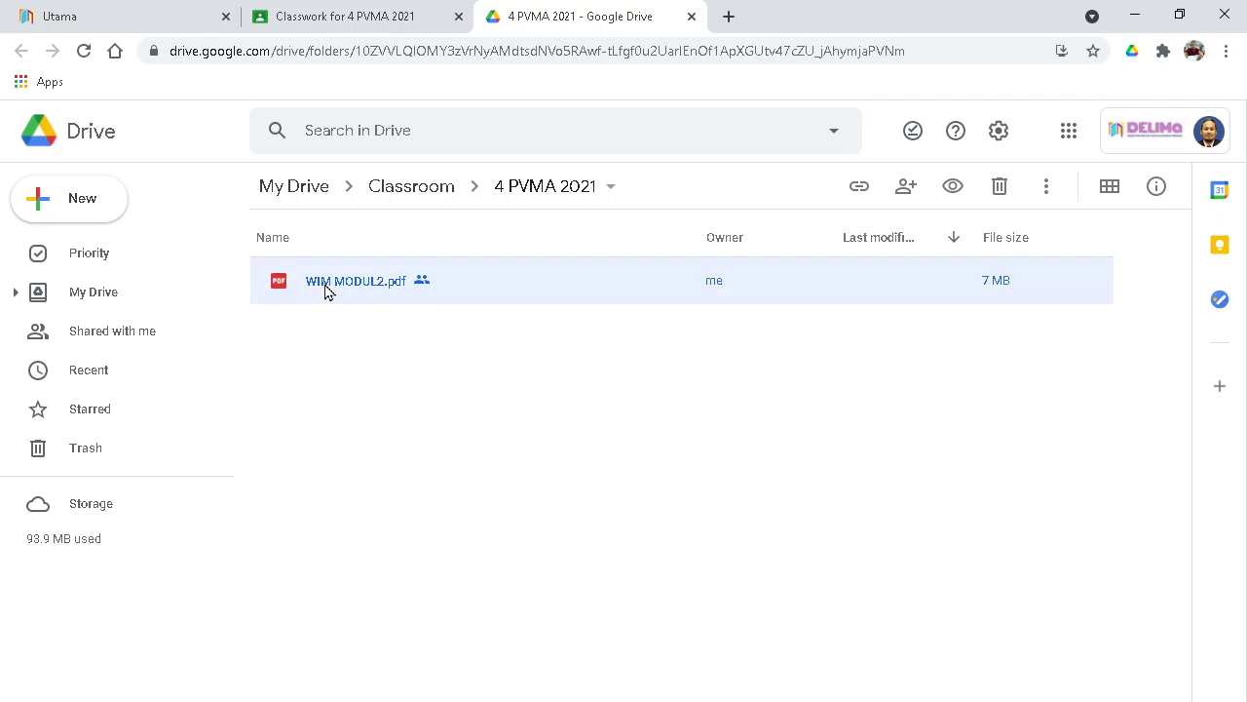
left_click(384, 406)
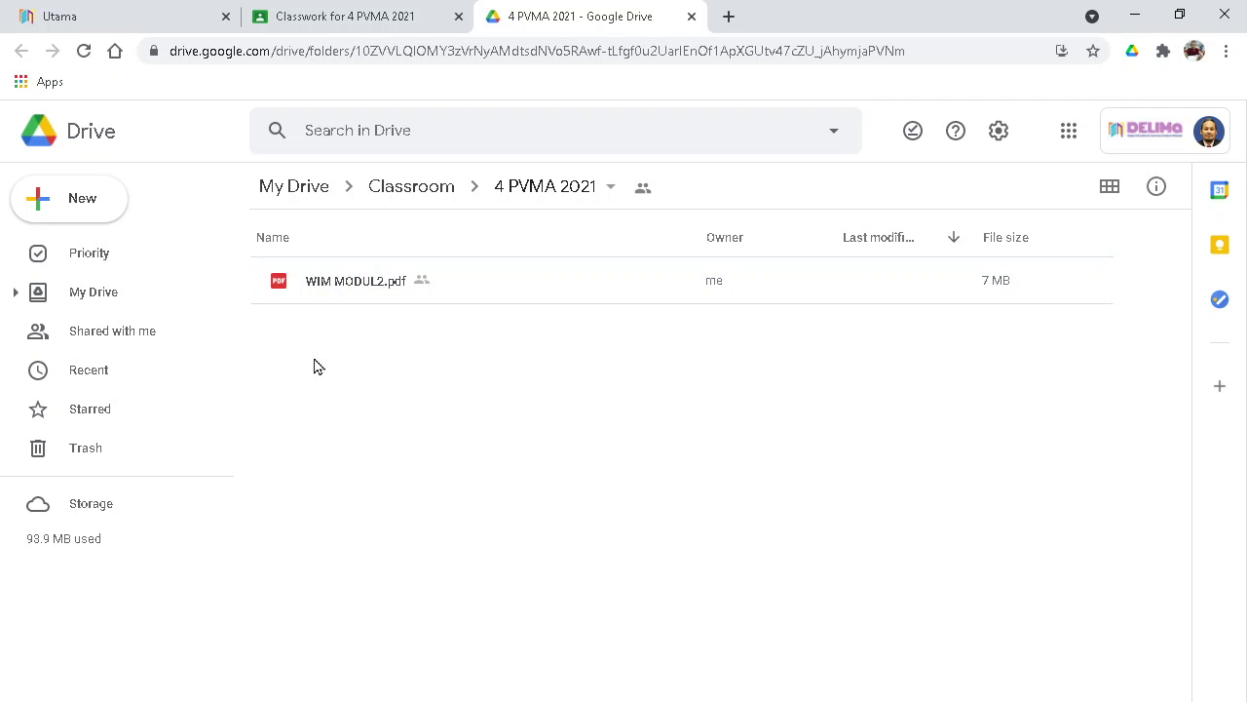
left_click(384, 20)
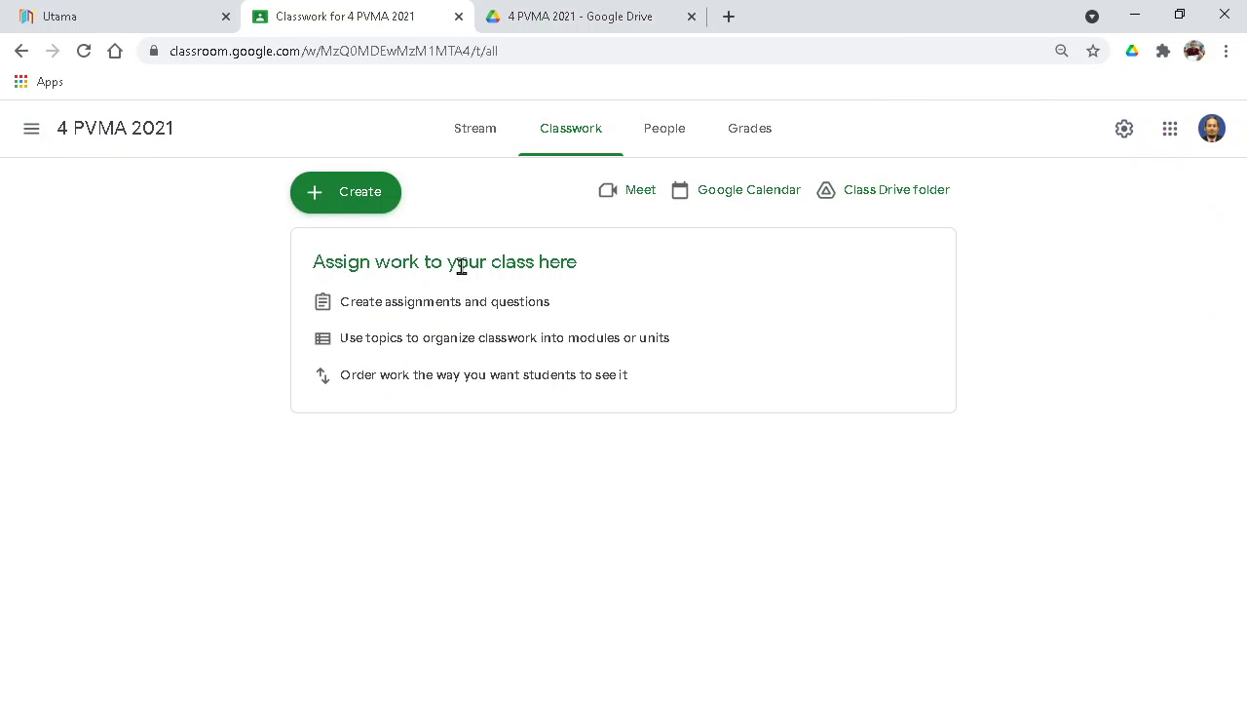
left_click(458, 137)
scroll(614, 556, "down", 4)
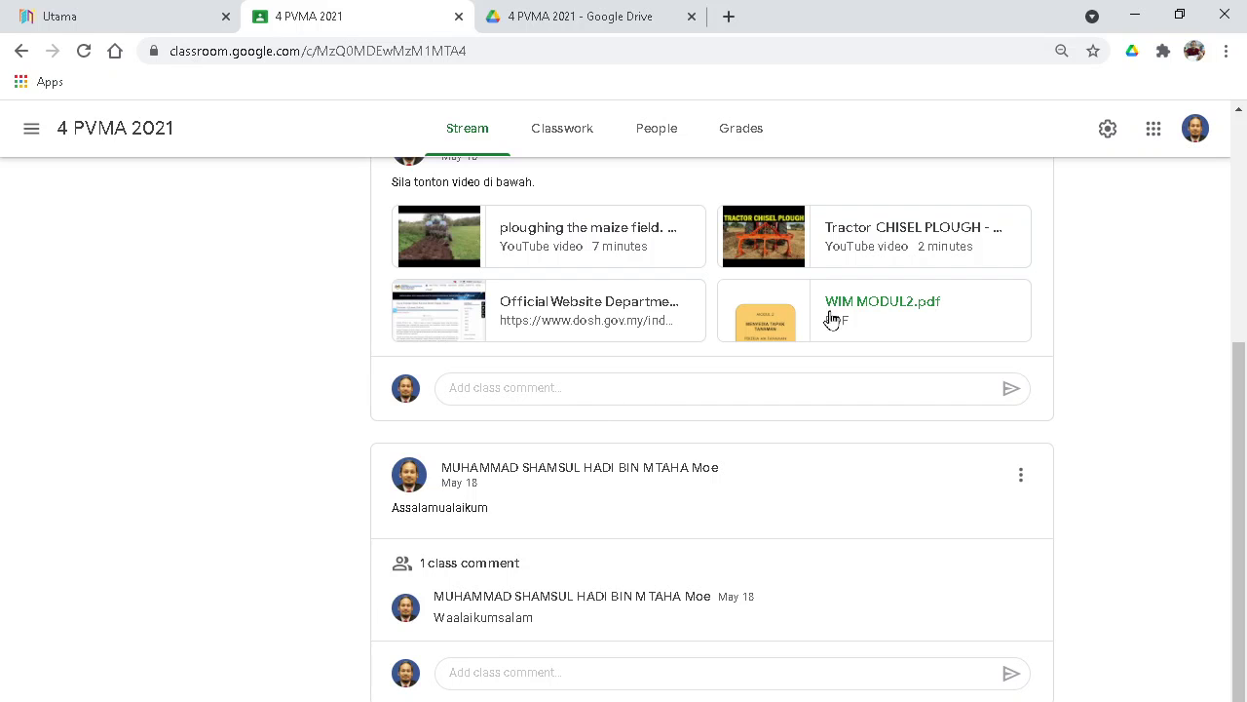
left_click(613, 12)
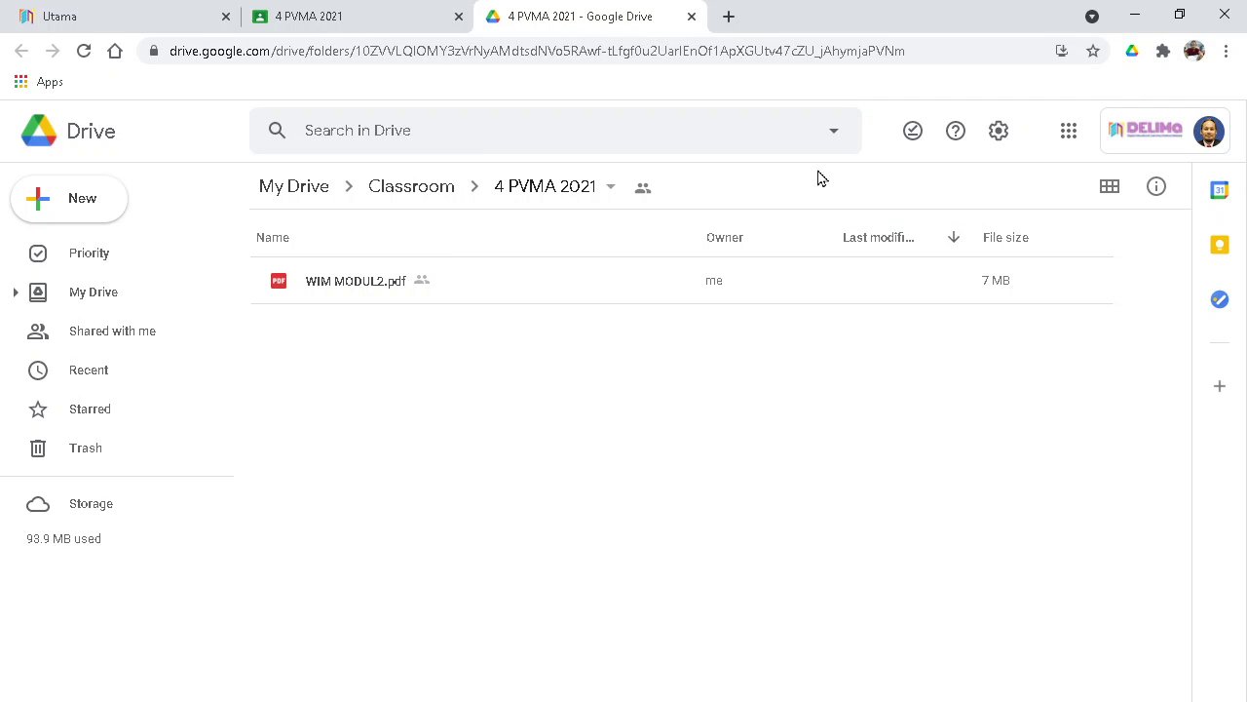
left_click(334, 15)
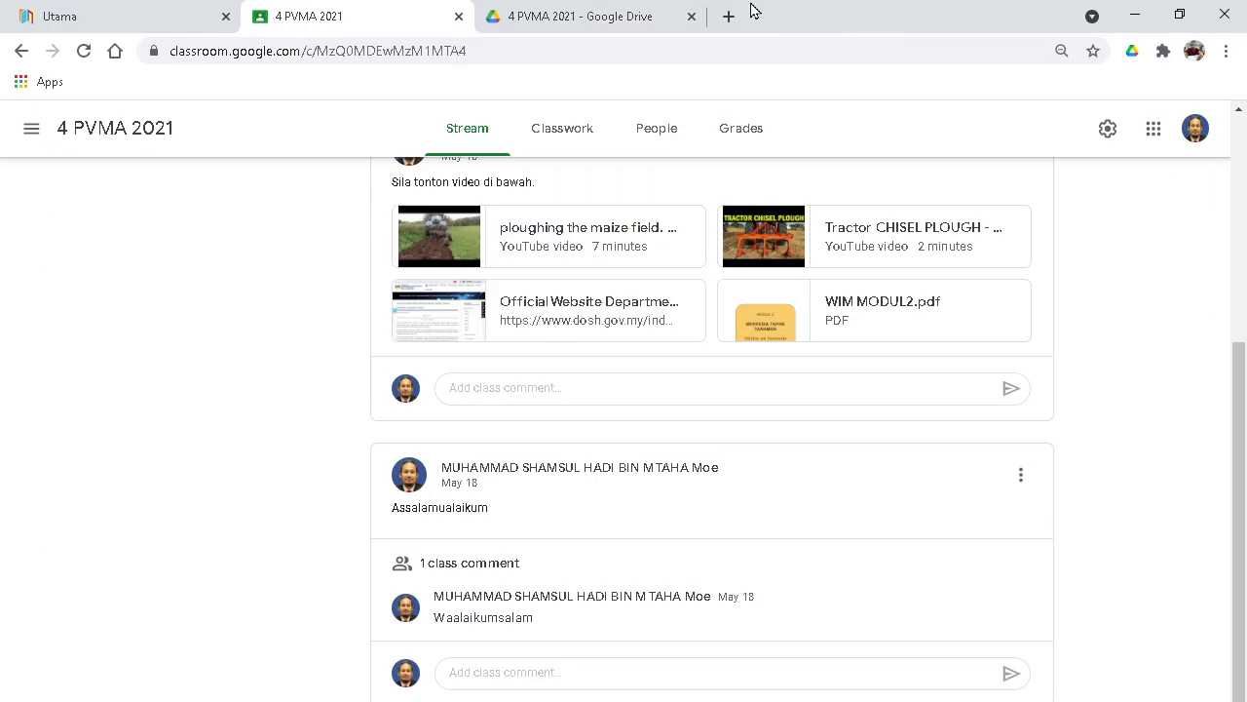
left_click(691, 17)
Step: Create a new classwork assignment titled "Menyulam dan menjarang Tanaman"
left_click(561, 130)
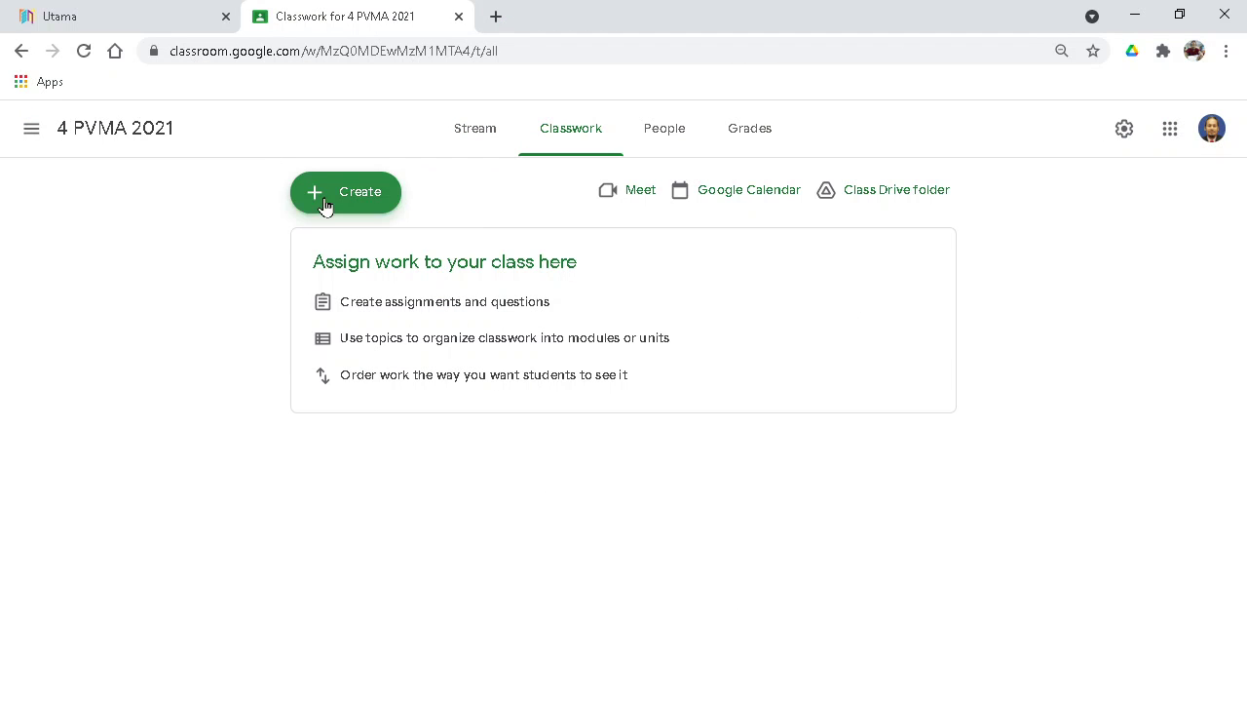
left_click(326, 207)
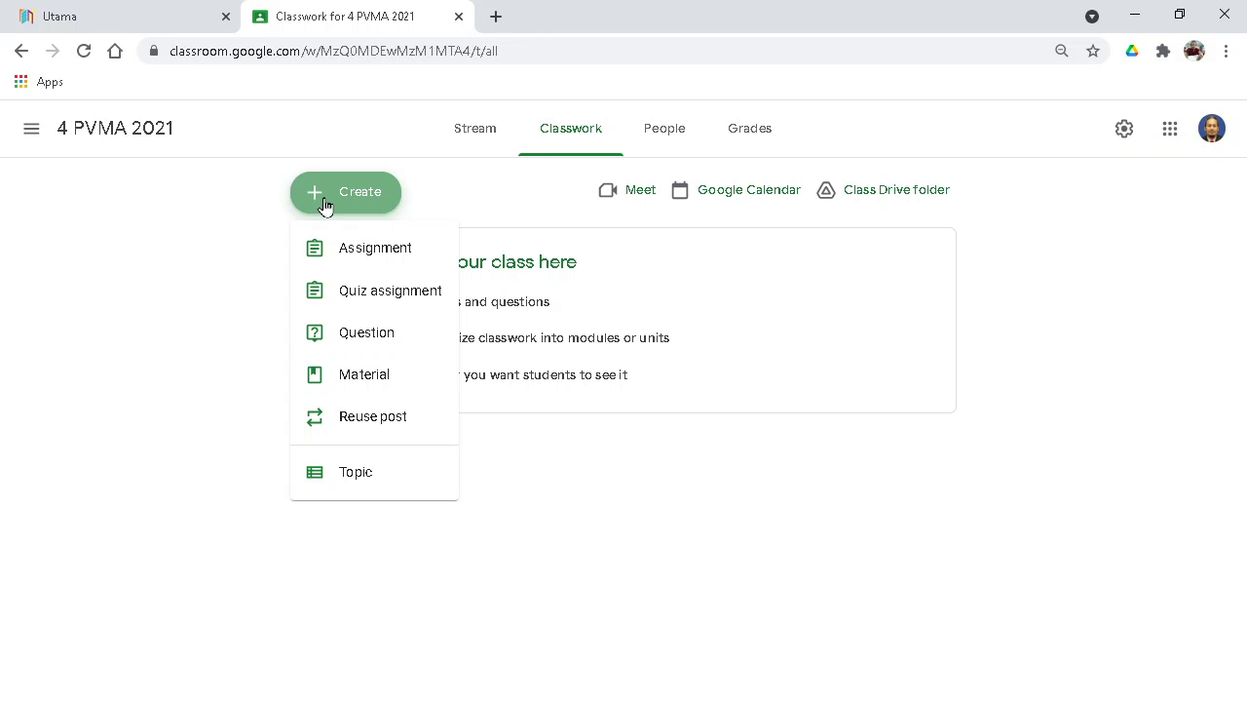
left_click(362, 255)
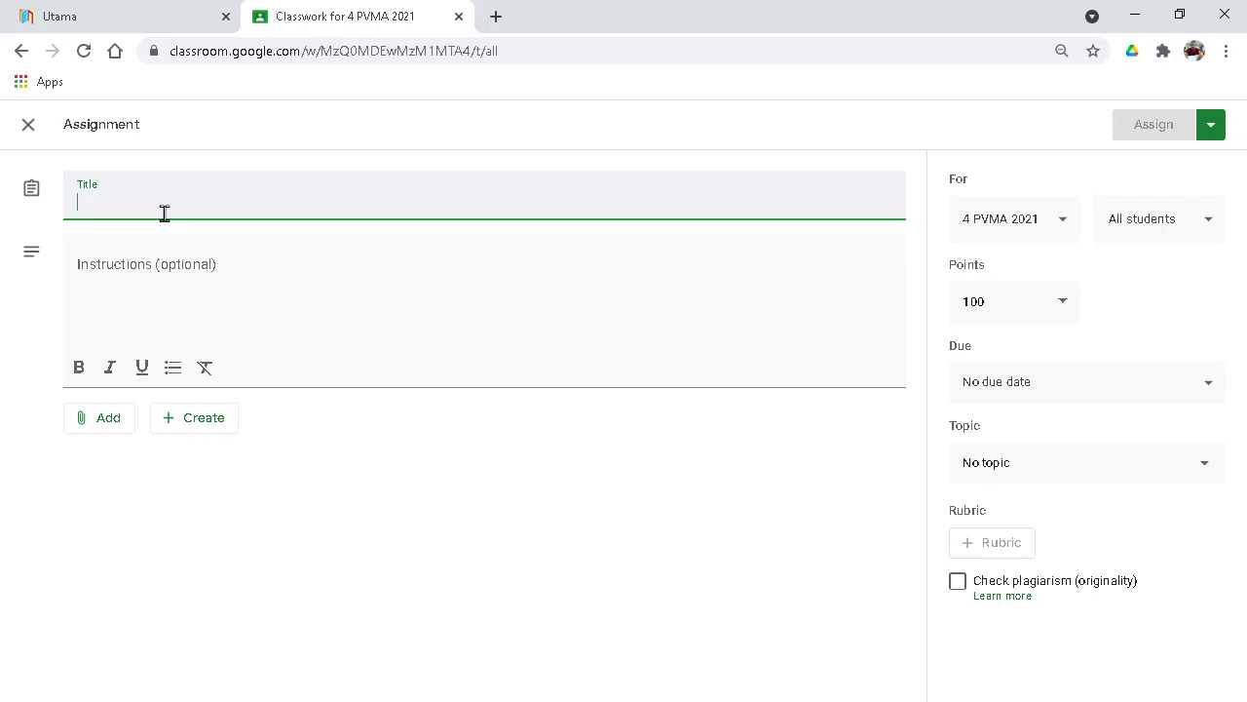
type("Menyulam dan menjarang Tanaman")
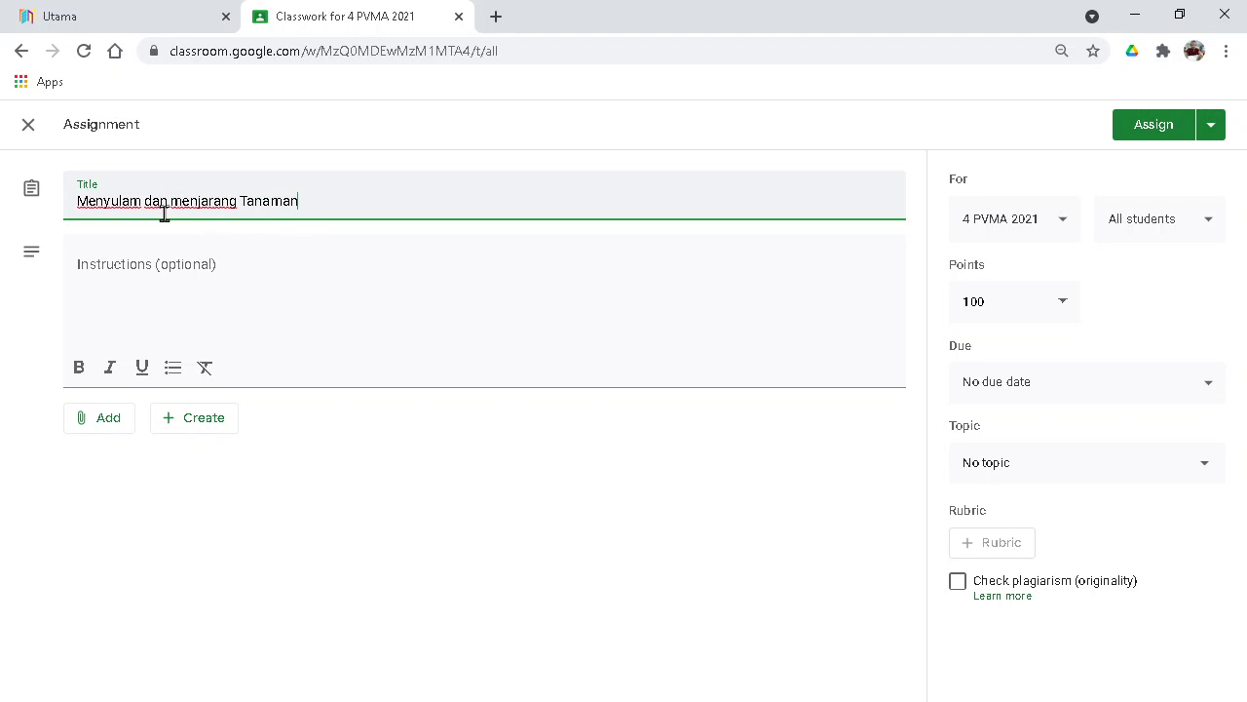
Step: Enter the assignment instructions "Sila tulis jawapan dalam ruang yang disediakan"
left_click(242, 263)
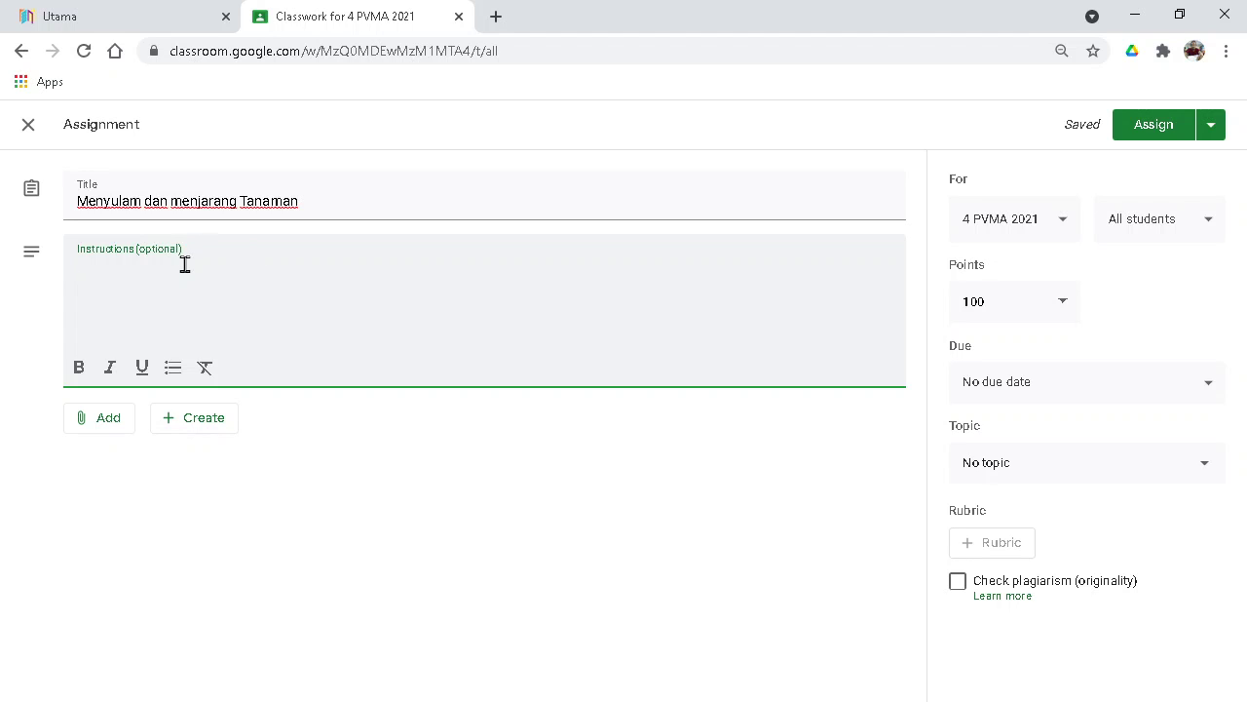
type("Sila lengkapkan jawa")
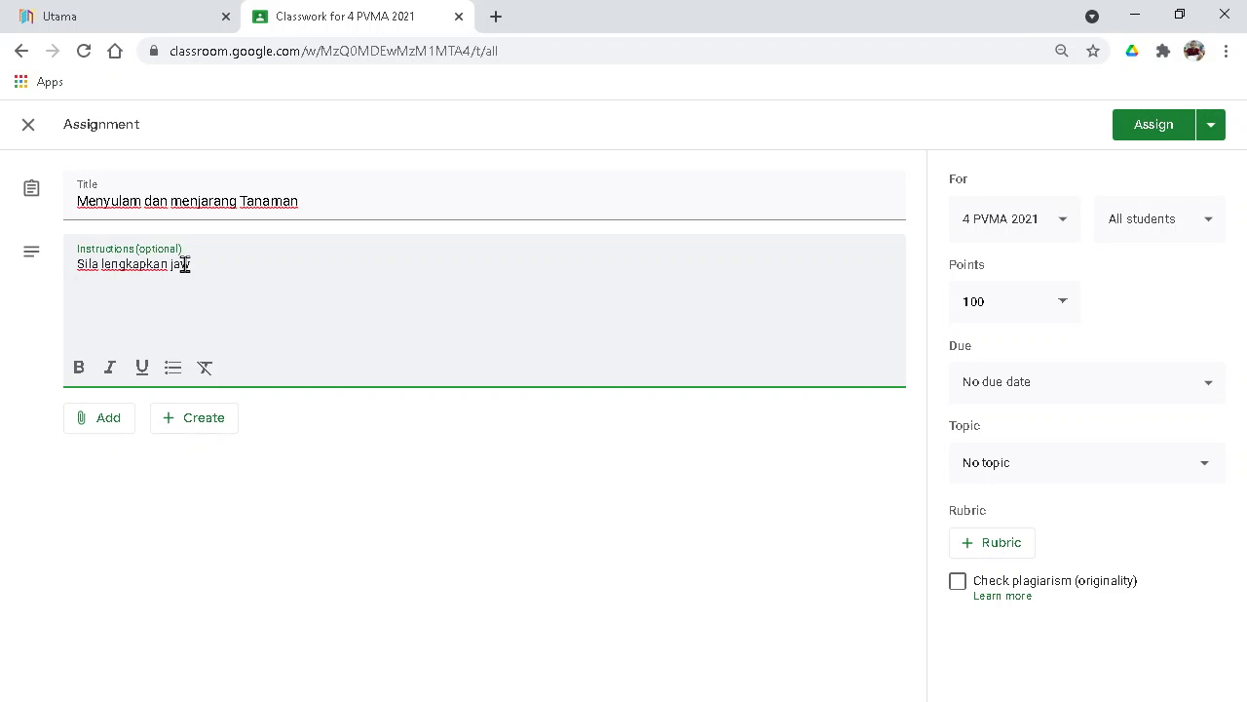
key("BackSpace")
key("BackSpace")
key("BackSpace")
key("BackSpace")
key("BackSpace")
key("BackSpace")
key("BackSpace")
key("BackSpace")
key("BackSpace")
key("BackSpace")
key("BackSpace")
key("BackSpace")
key("BackSpace")
key("BackSpace")
type("tulis jawapan dalam ruang ")
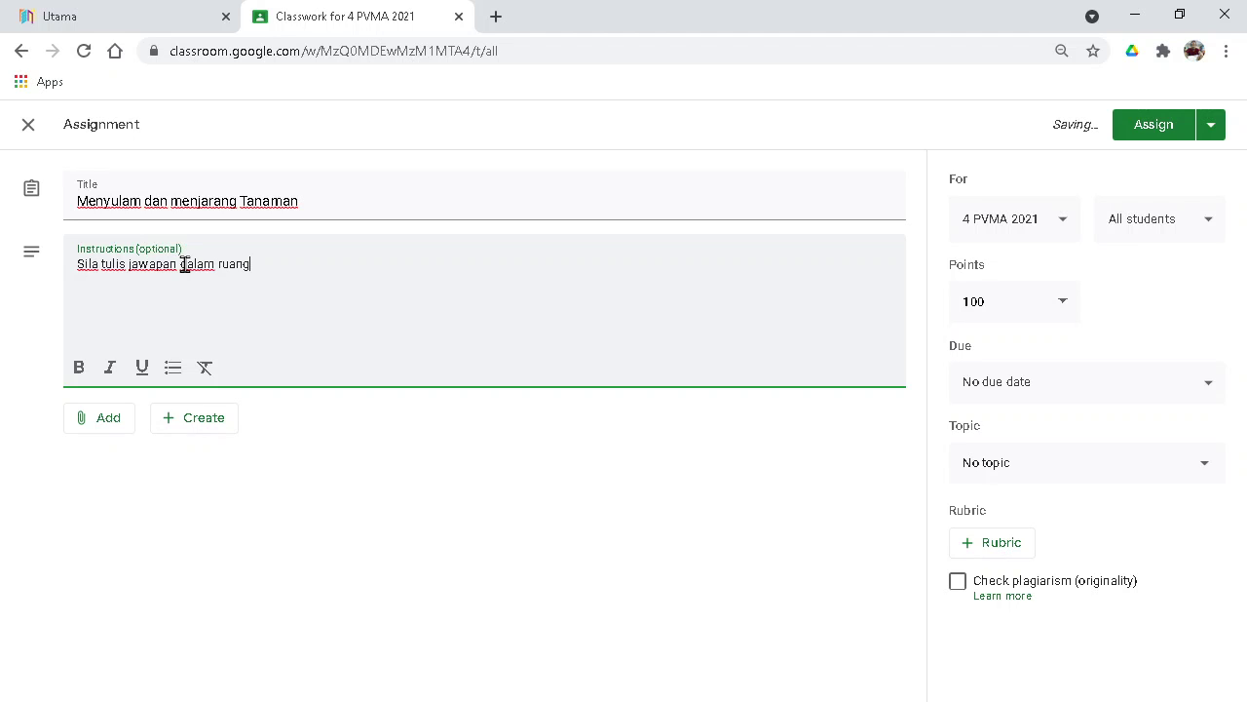
type("yang disediakan")
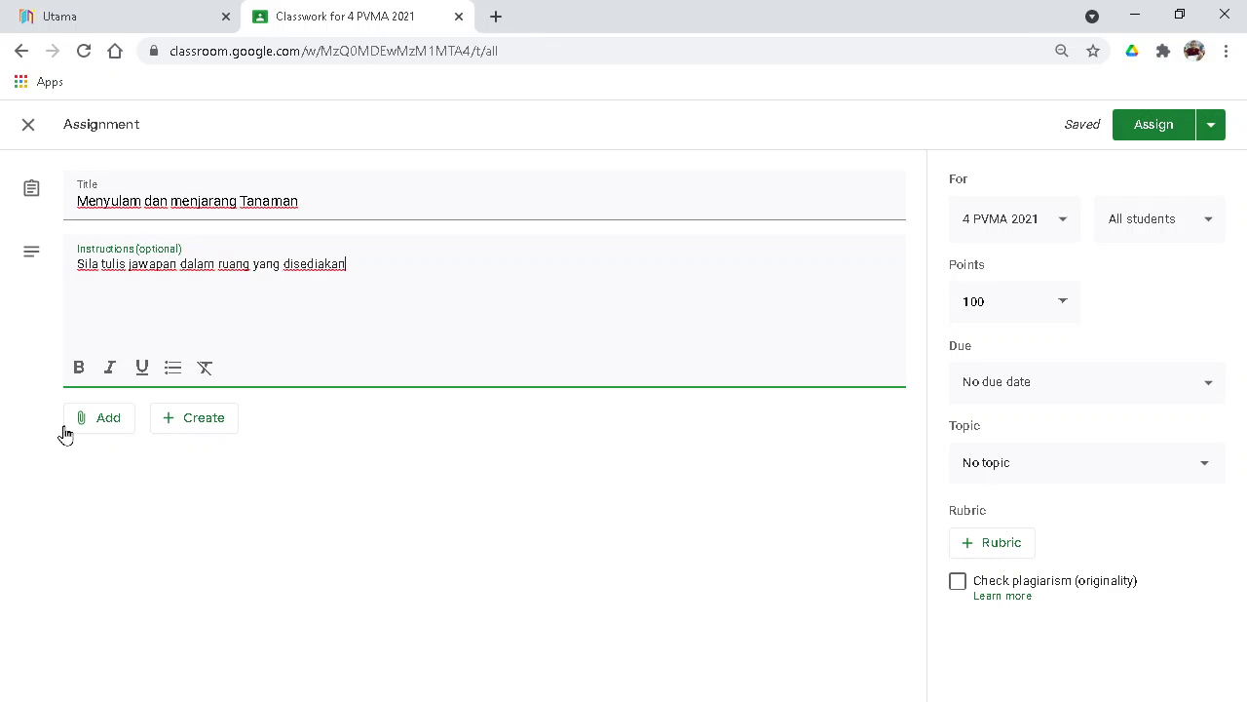
Step: Create a Google Docs attachment for the assignment and name the document "Latihan Mnyeulam dan Menjarang"
left_click(195, 433)
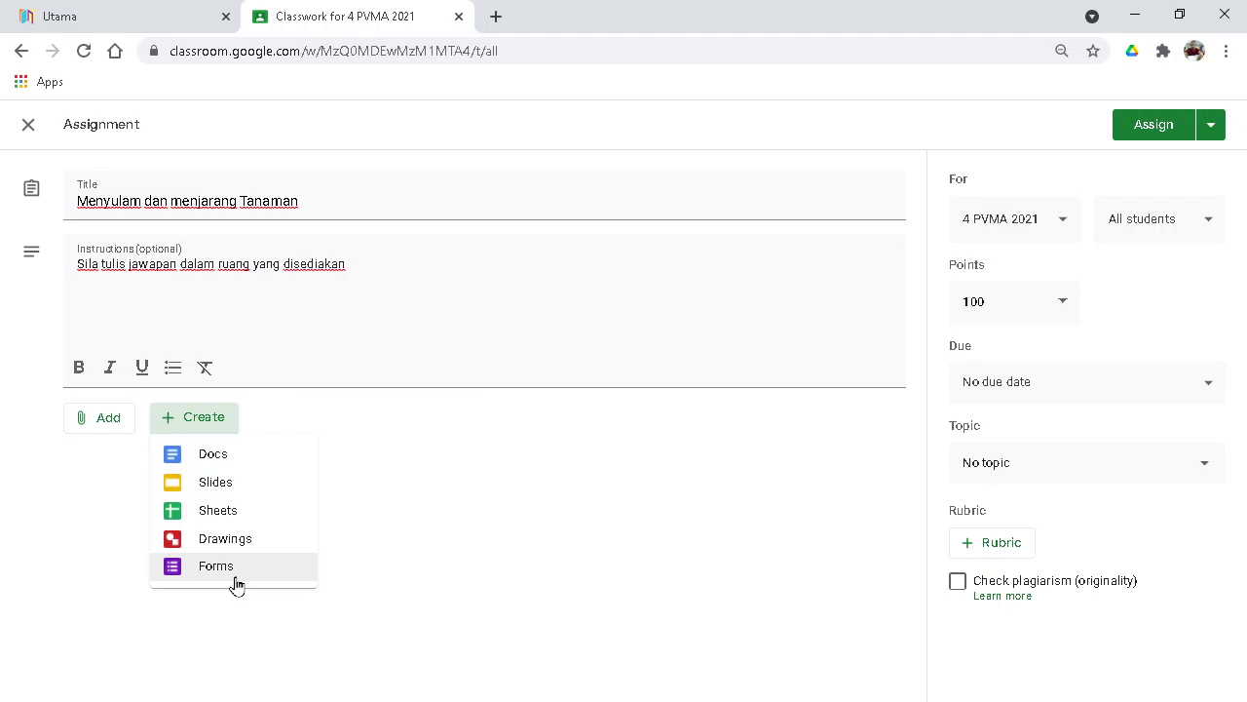
left_click(263, 459)
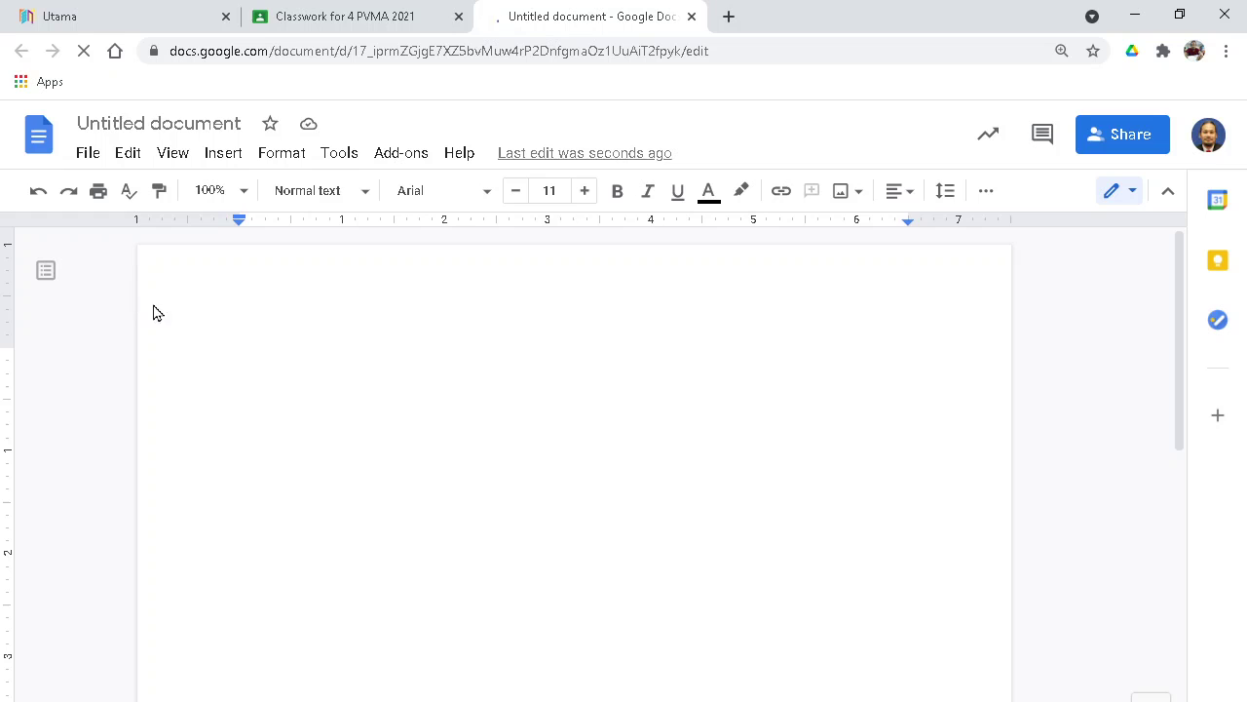
left_click(216, 115)
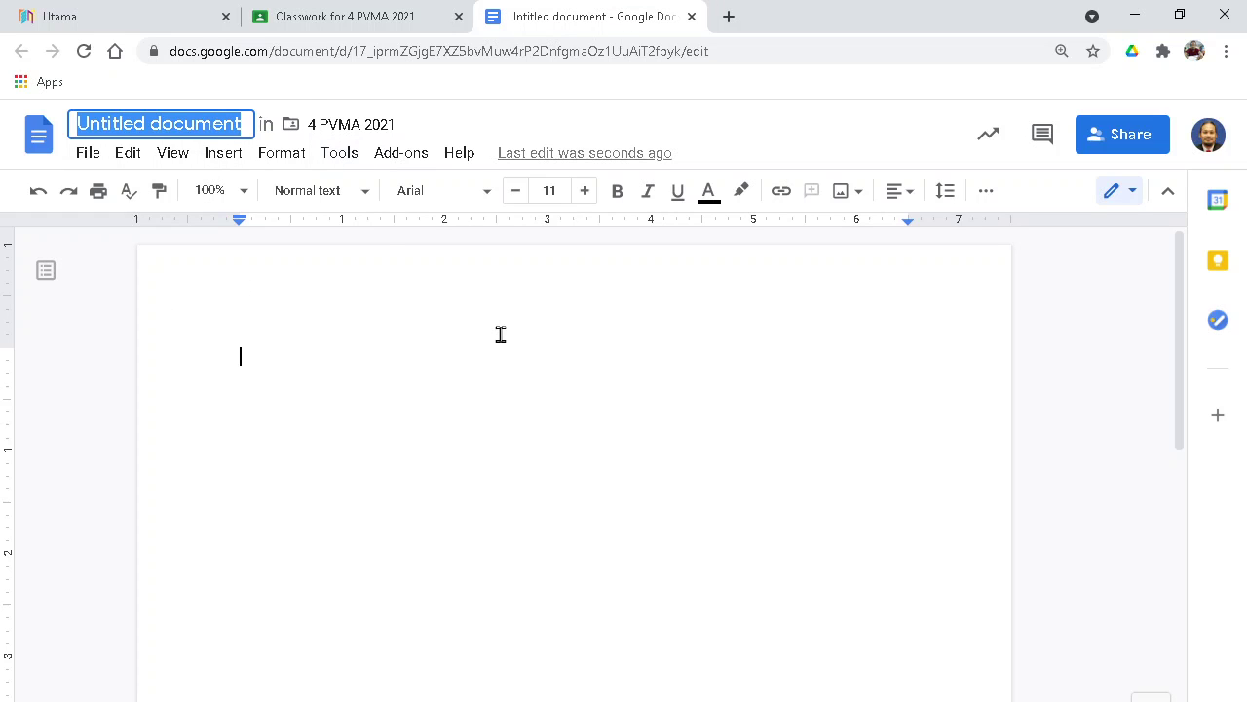
type("Lati")
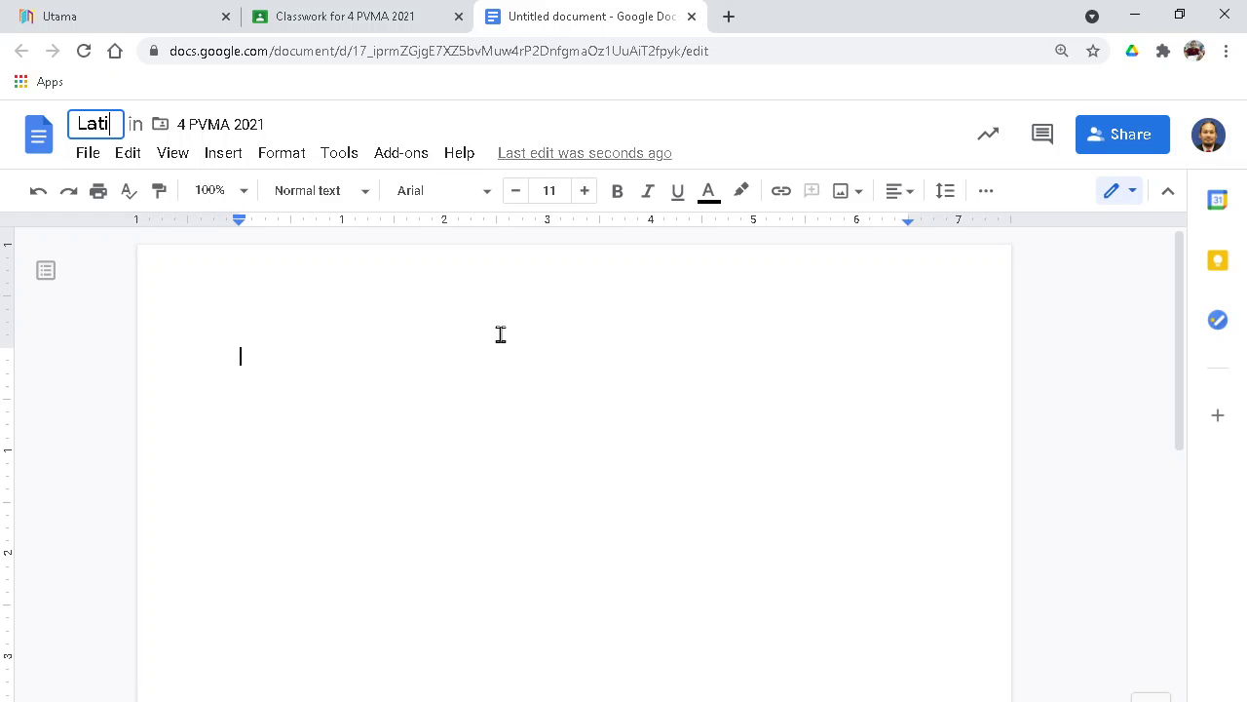
type("a")
type("han")
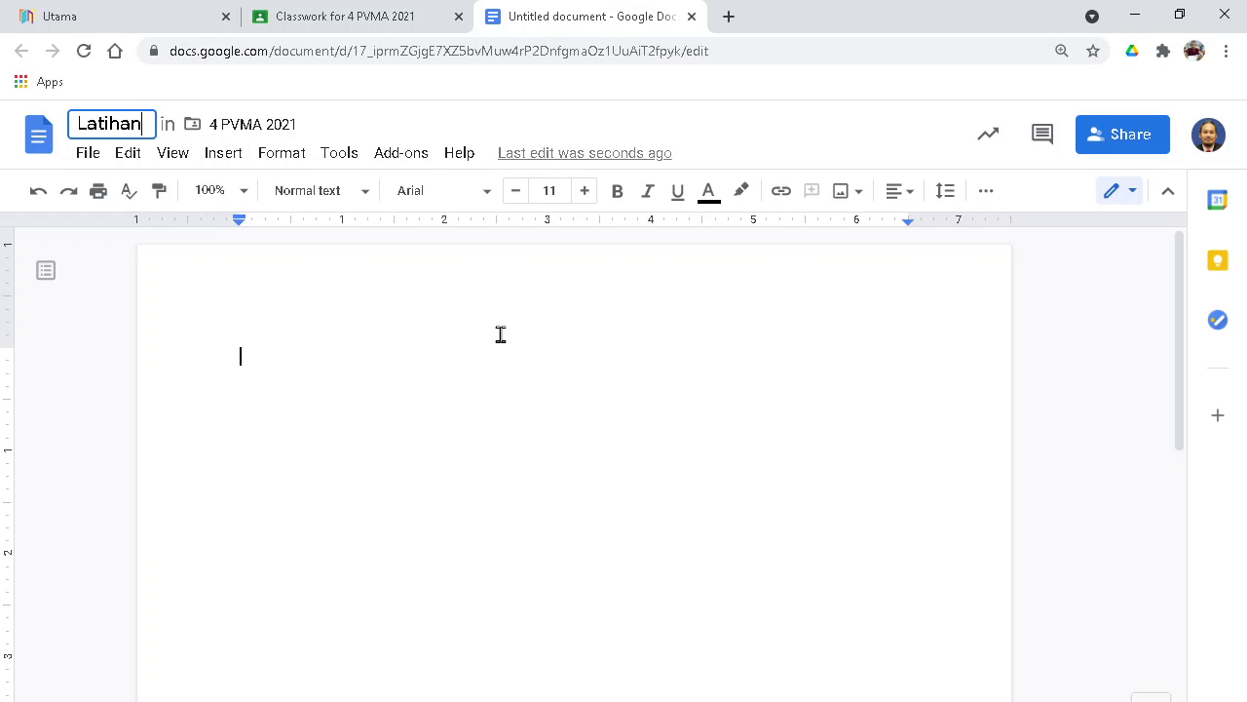
type(" Mnyeula")
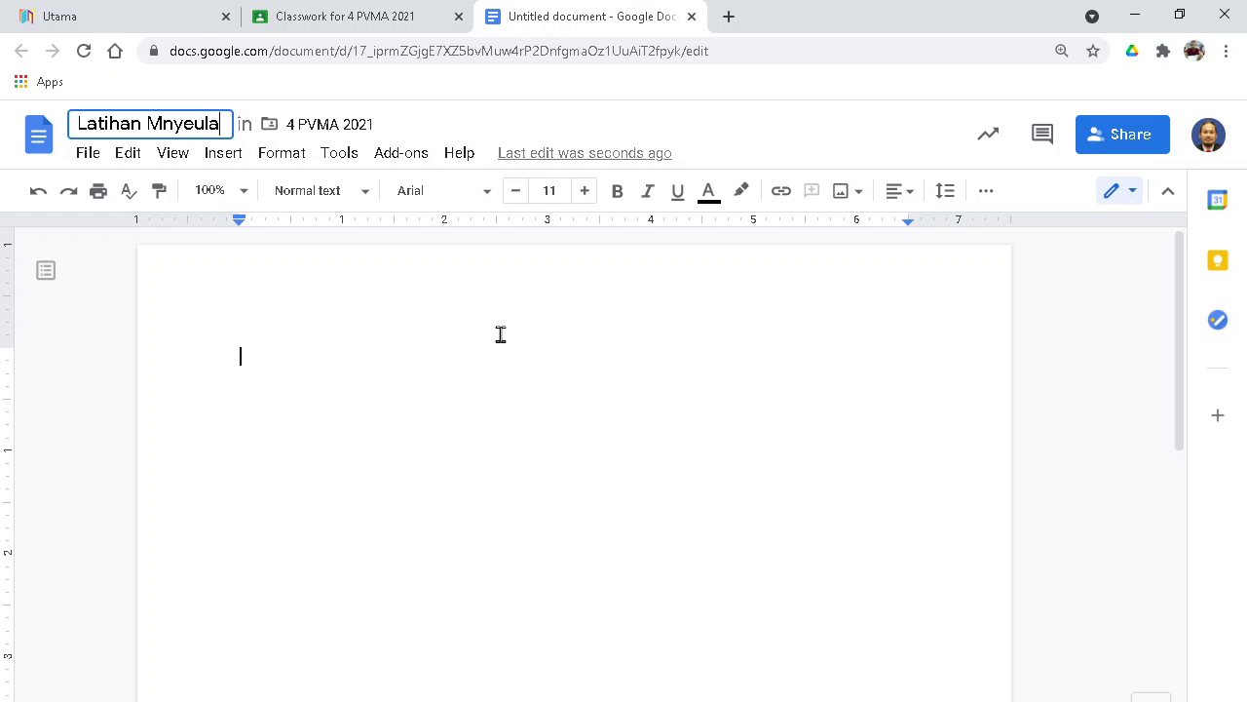
type("m dan Menjarang")
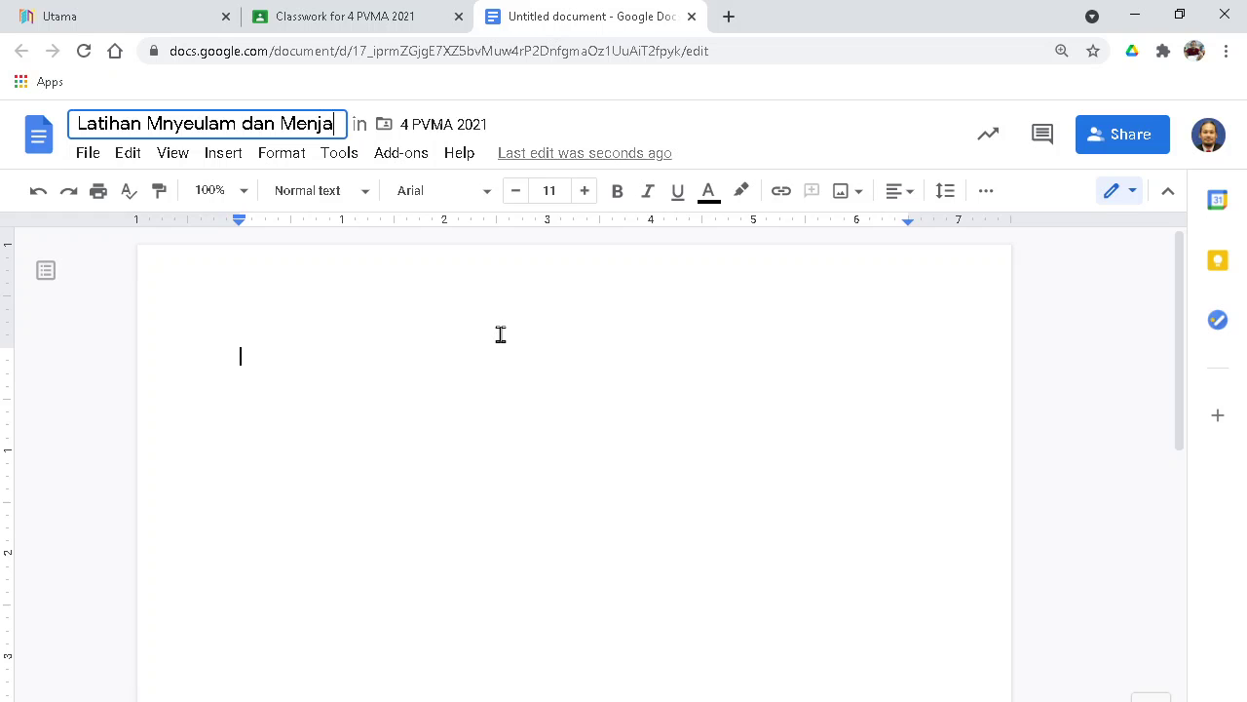
left_click(399, 402)
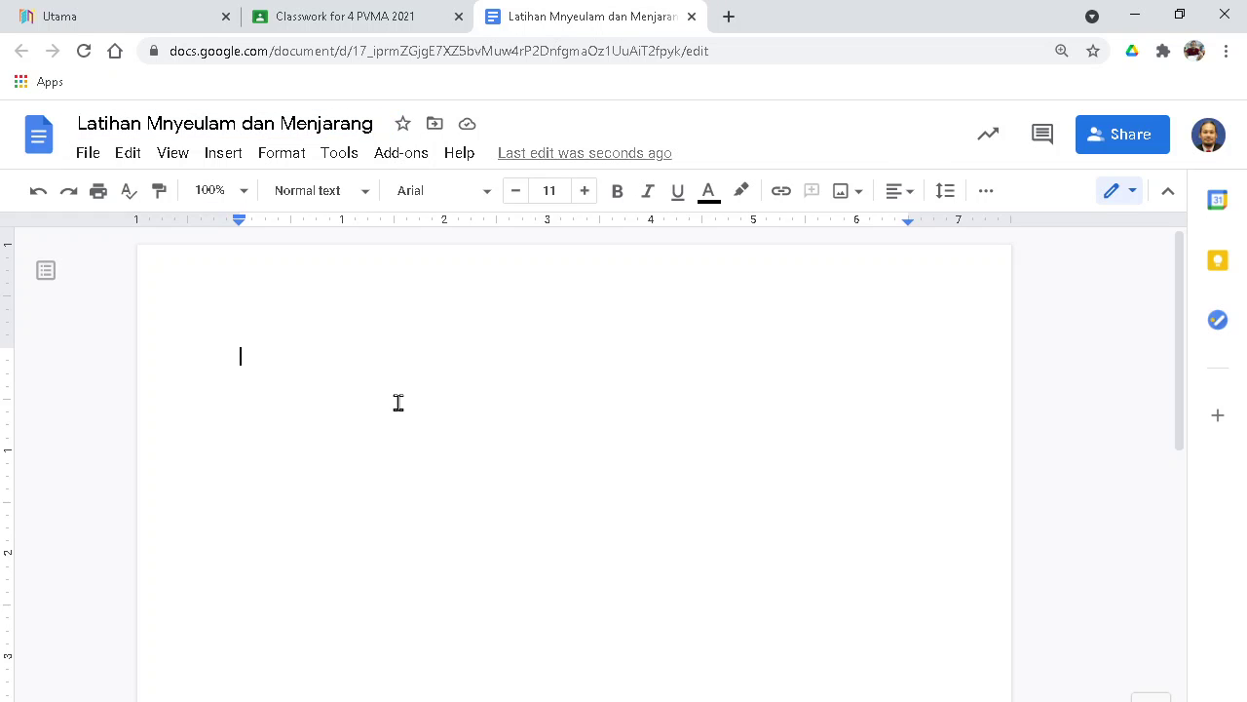
Step: Write the bold heading "Sila Jawab semua soalan" at the start of the worksheet and begin a new line
type("Isi")
type("Sila ")
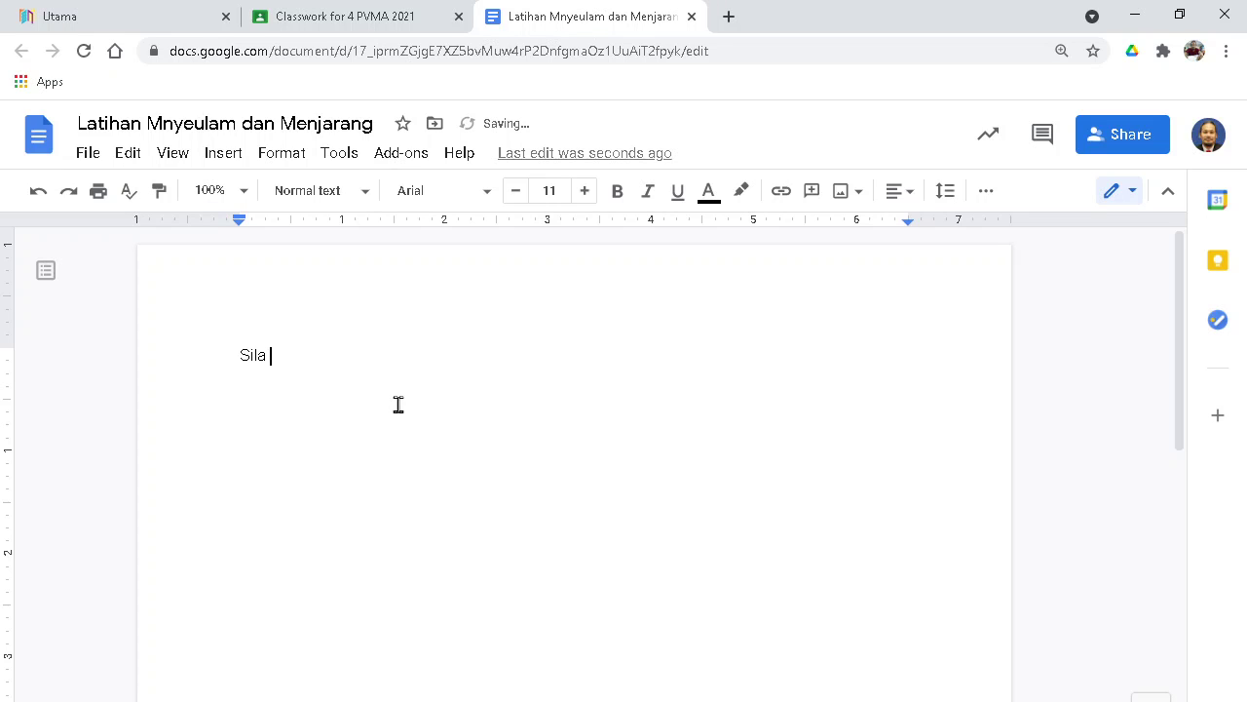
type("Jawab semua soalan")
key("ctrl+shift+Left")
key("ctrl+shift+Left")
key("ctrl+shift+Left")
key("ctrl+shift+Left")
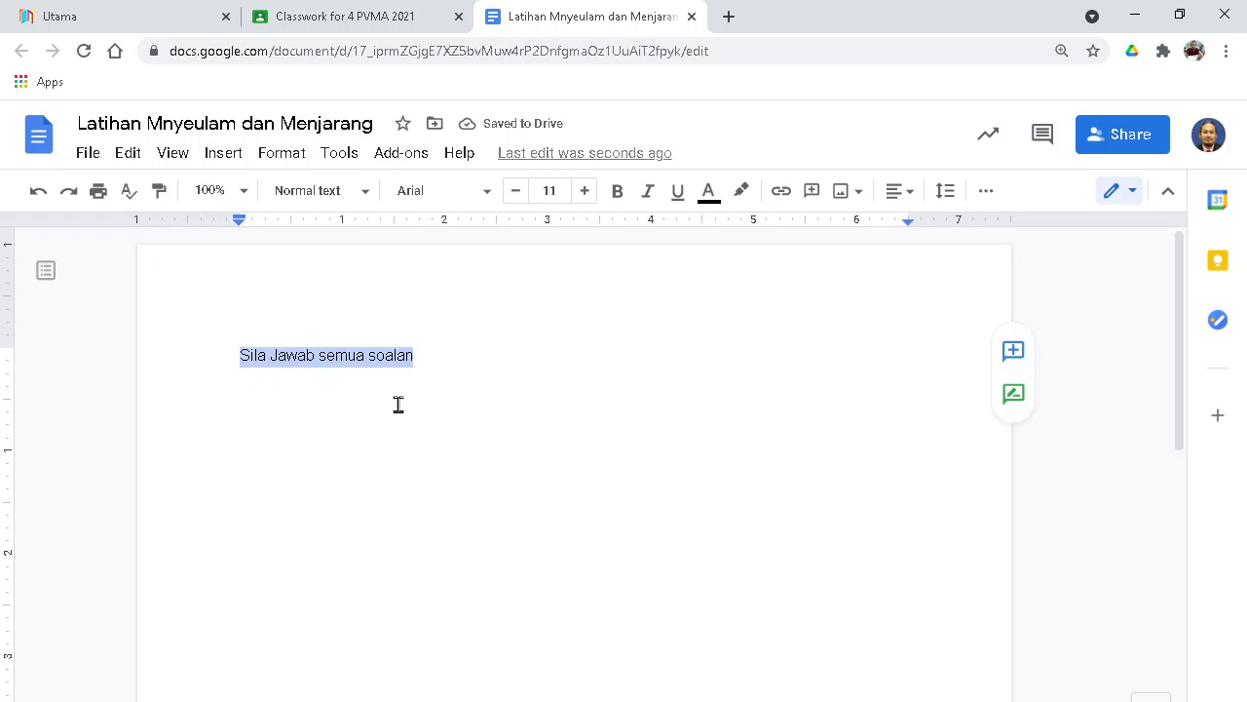
key("ctrl+b")
left_click(499, 364)
key("Return")
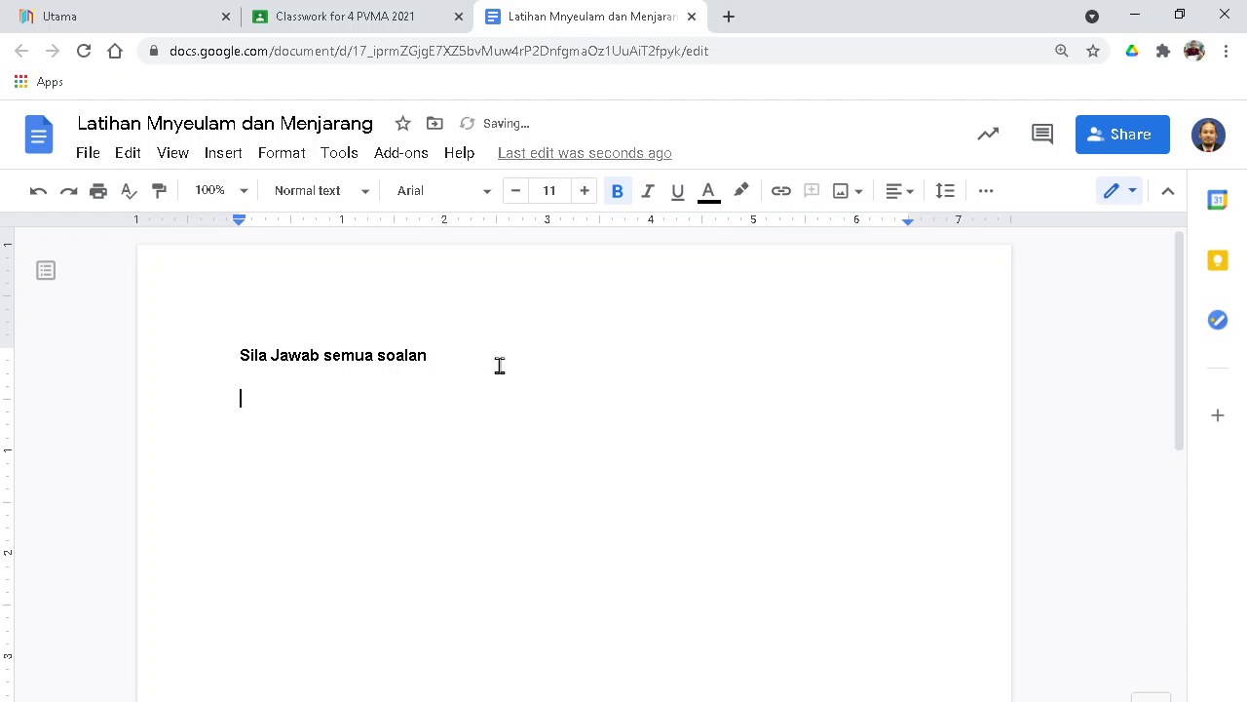
Step: Add the non-bold numbered question "Berikan dua tanda tanaman tidak sihat" below the heading
key("ctrl+b")
type("1. ")
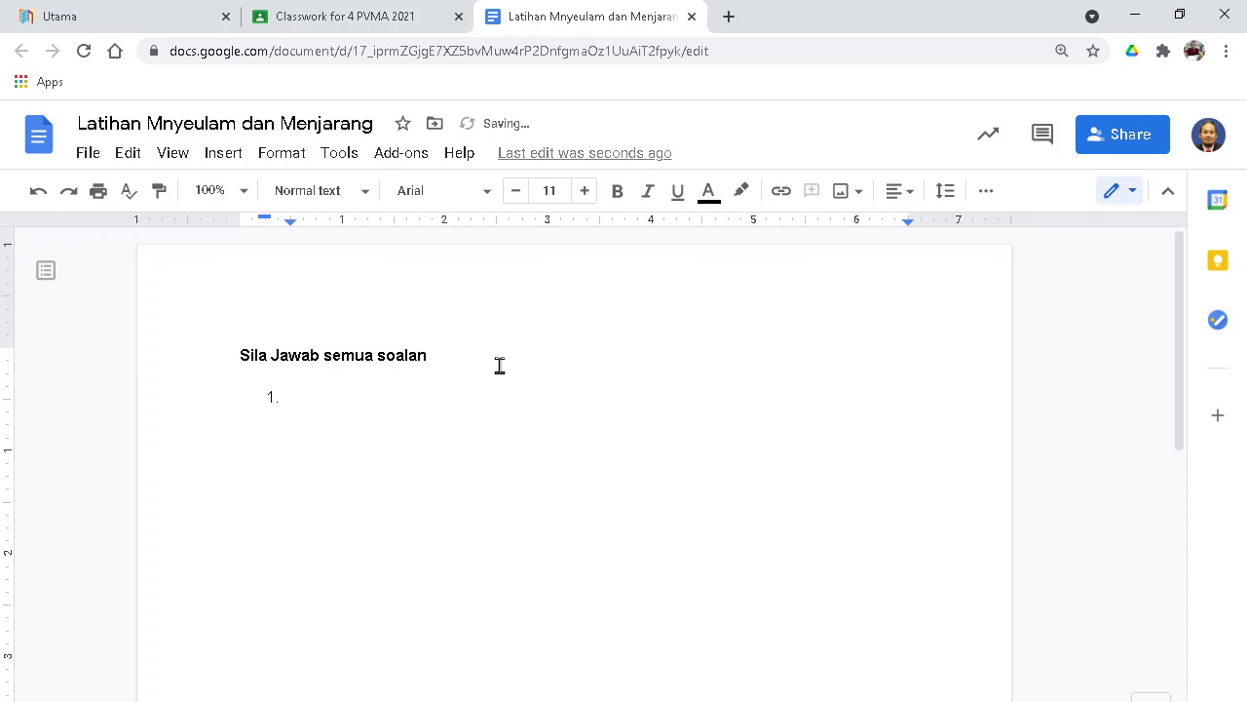
type("Berikan dua tanda")
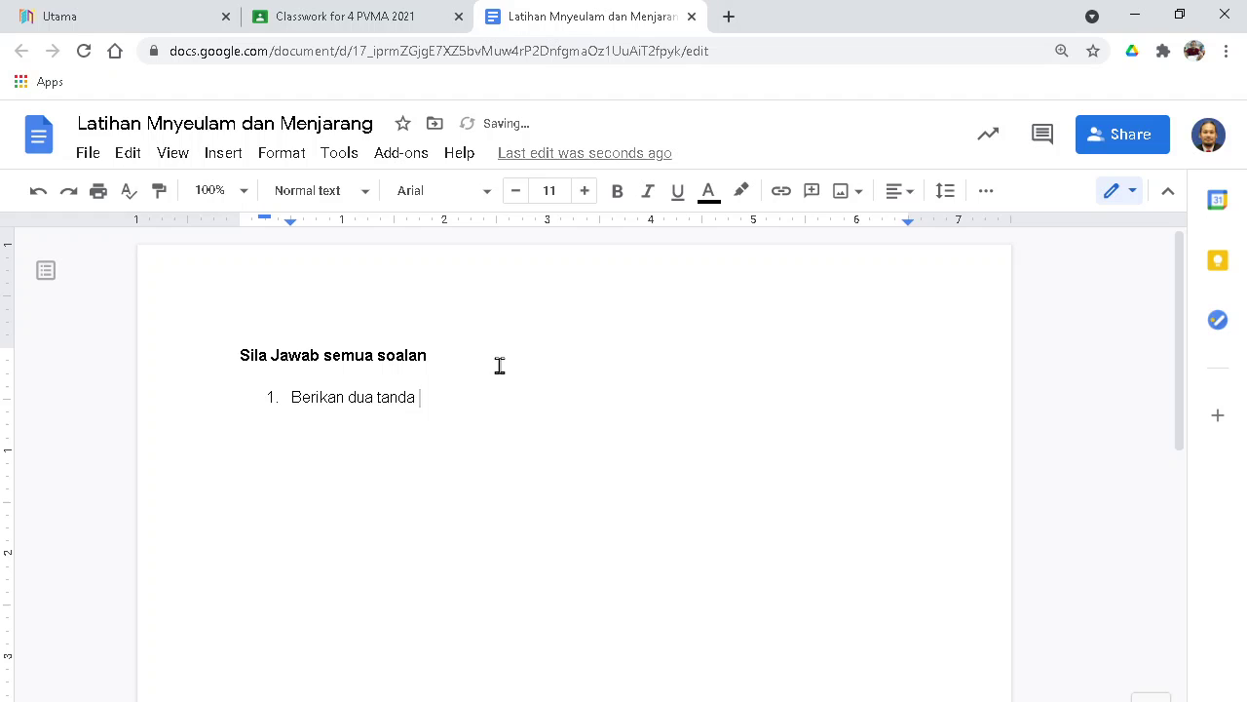
type("ua tanda tanaman tidak sihat")
key("Return")
Step: Add two indented, lettered sub-items with blank underscore answer lines under question 1 and close the document
left_click(987, 190)
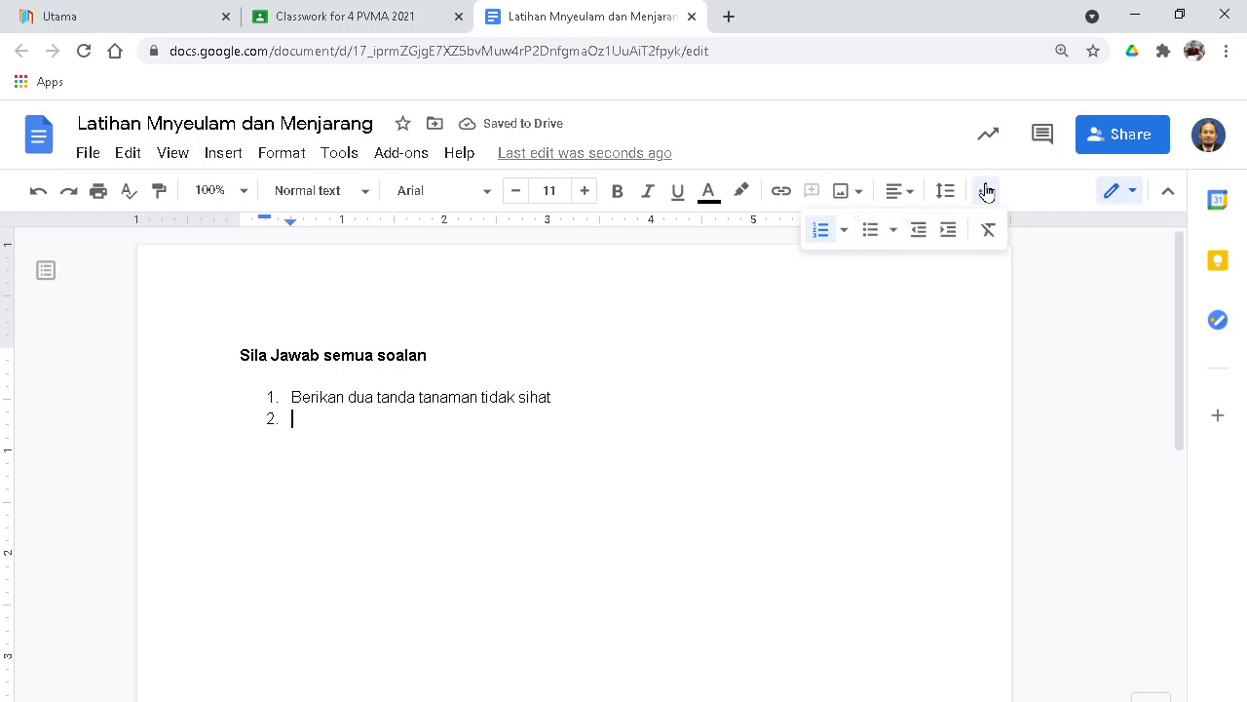
left_click(946, 232)
key("ctrl+z")
left_click(947, 233)
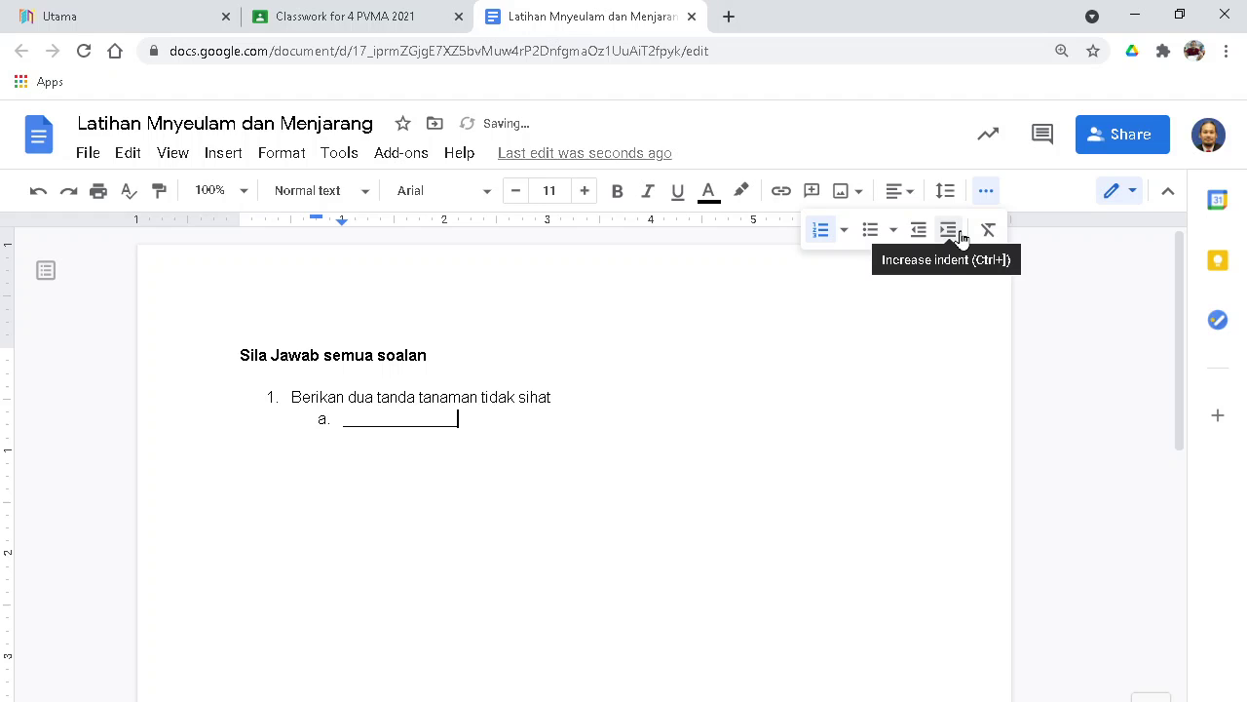
key("Return")
type("____________")
key("BackSpace")
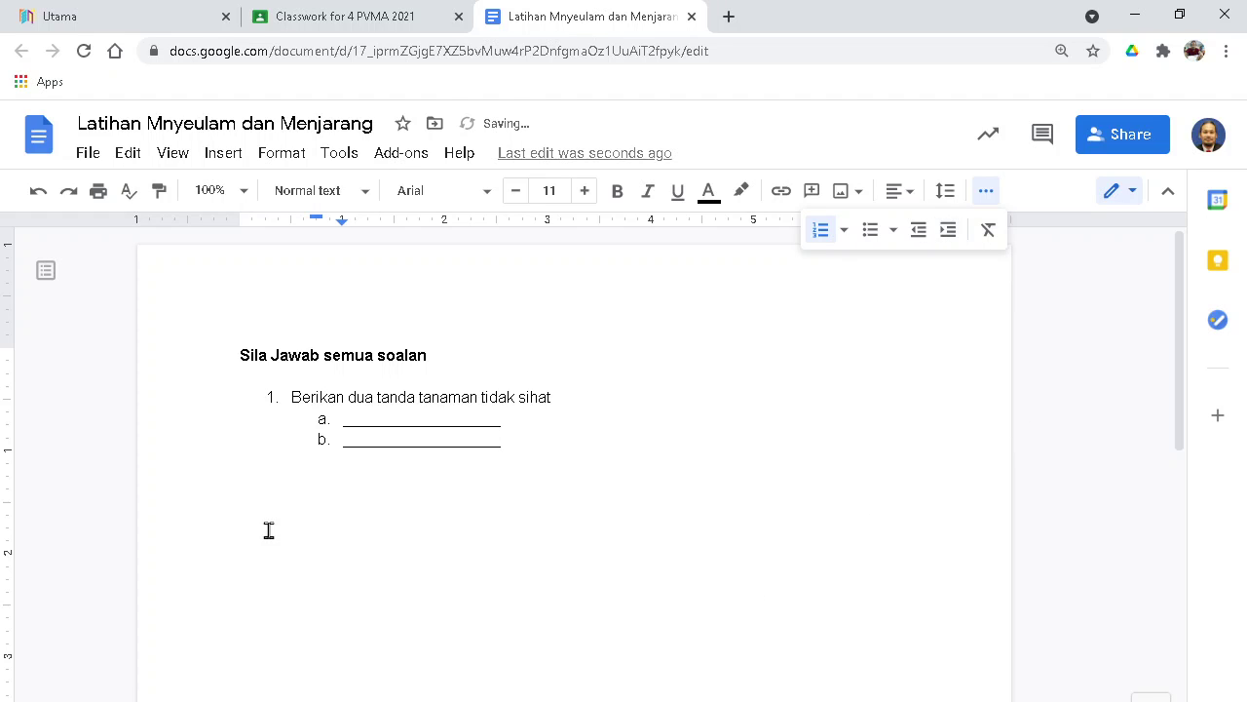
key("Return")
key("Return")
key("Return")
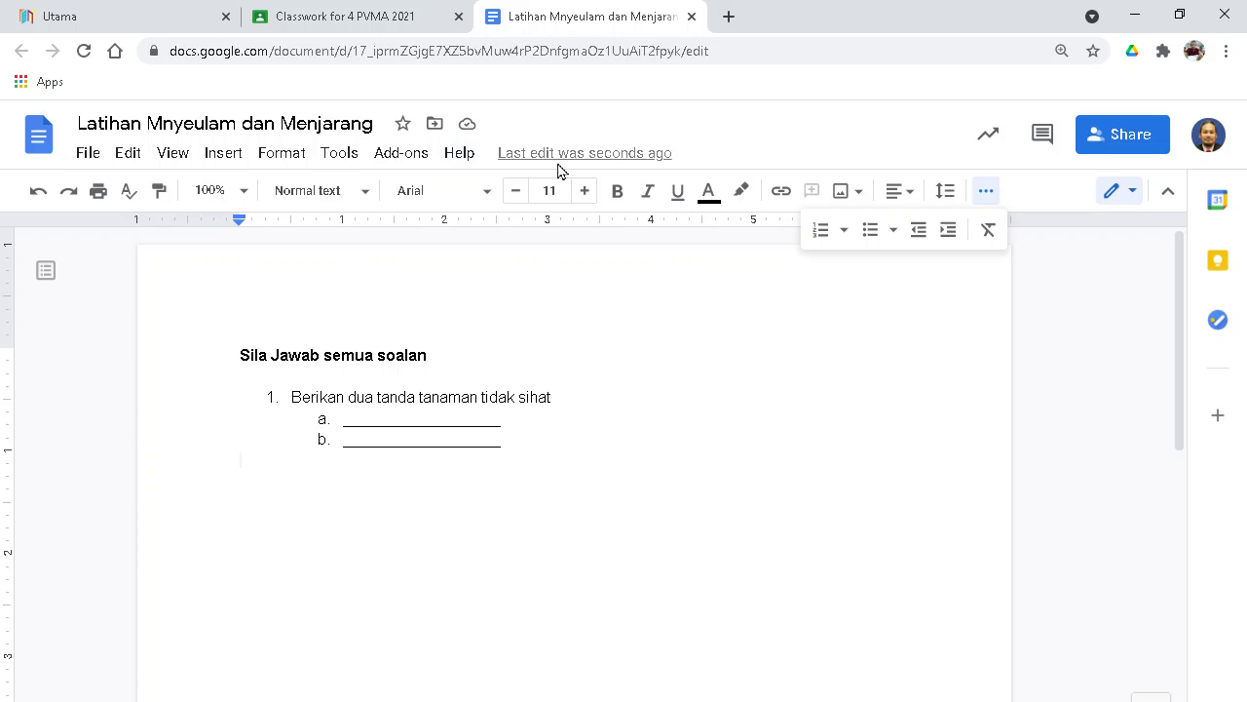
left_click(690, 17)
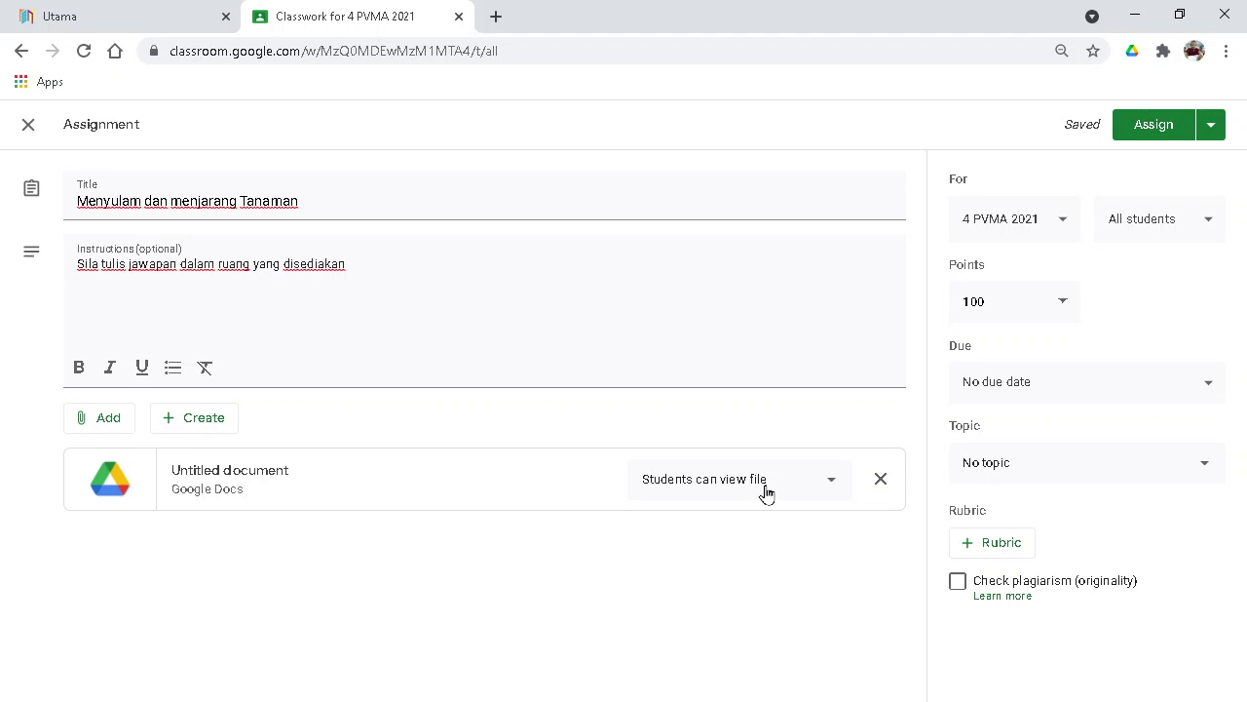
Step: Set the attached Google Docs file to make a copy for each student
left_click(831, 482)
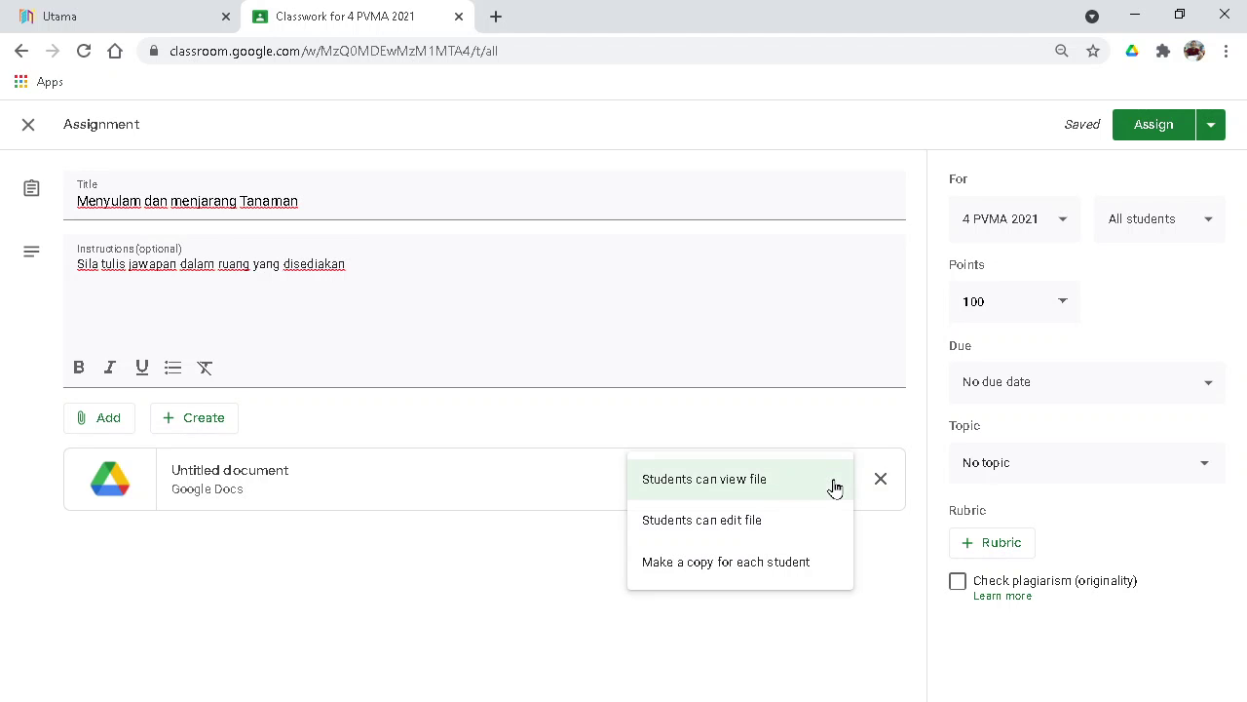
left_click(751, 531)
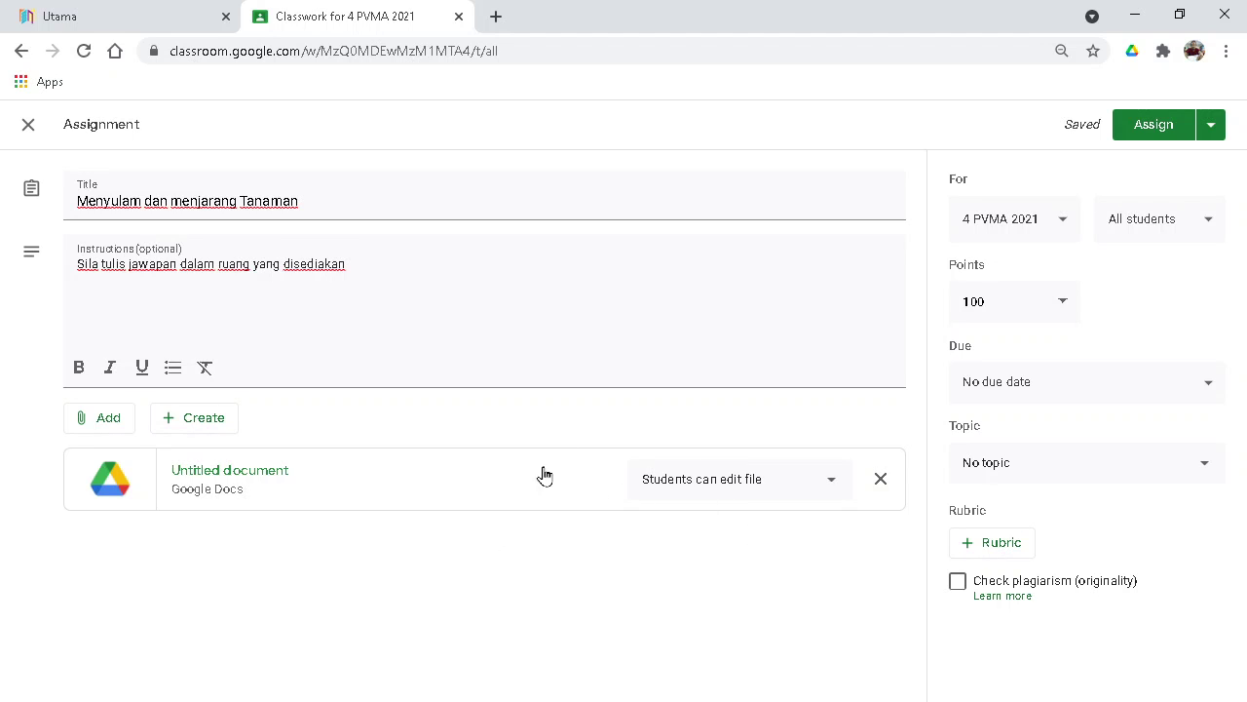
left_click(695, 492)
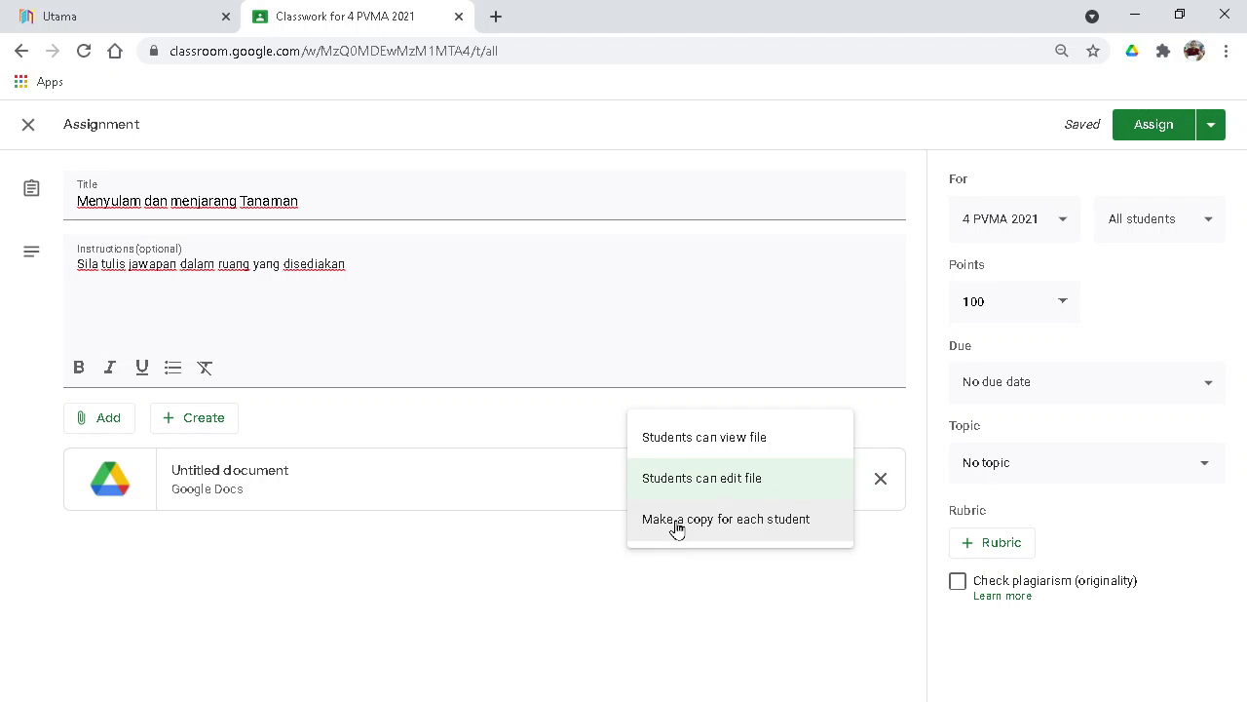
left_click(678, 525)
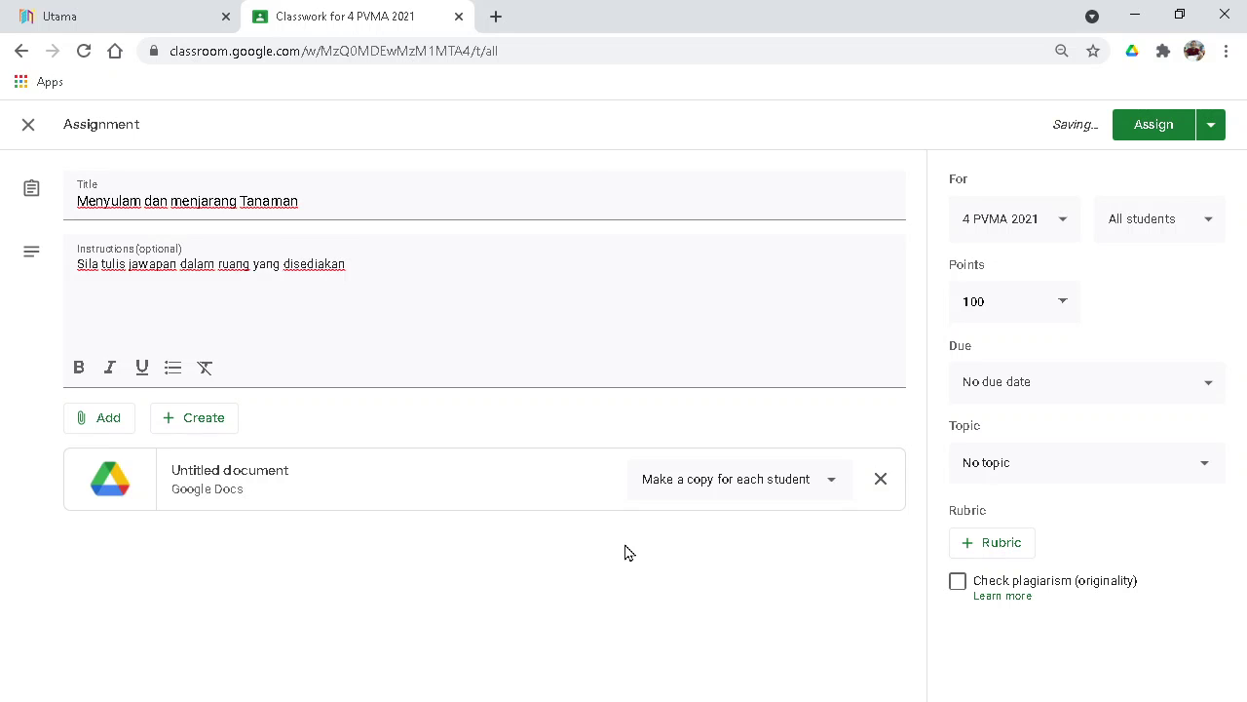
right_click(248, 475)
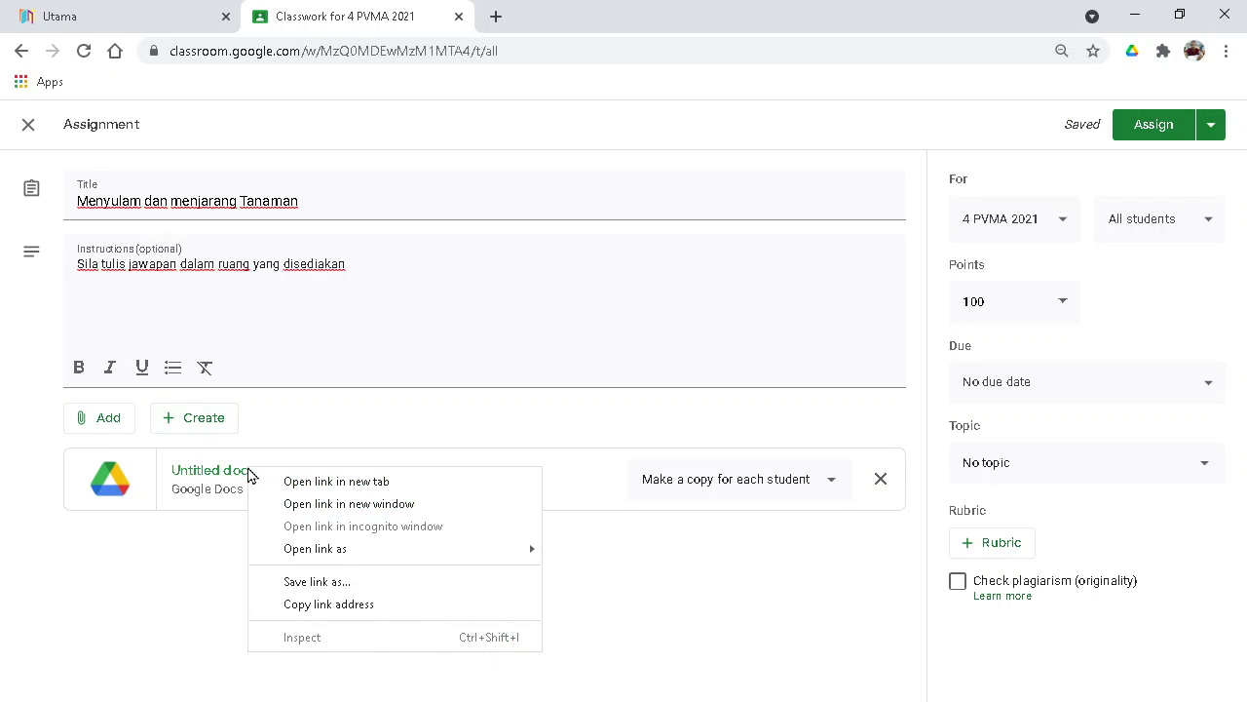
left_click(224, 571)
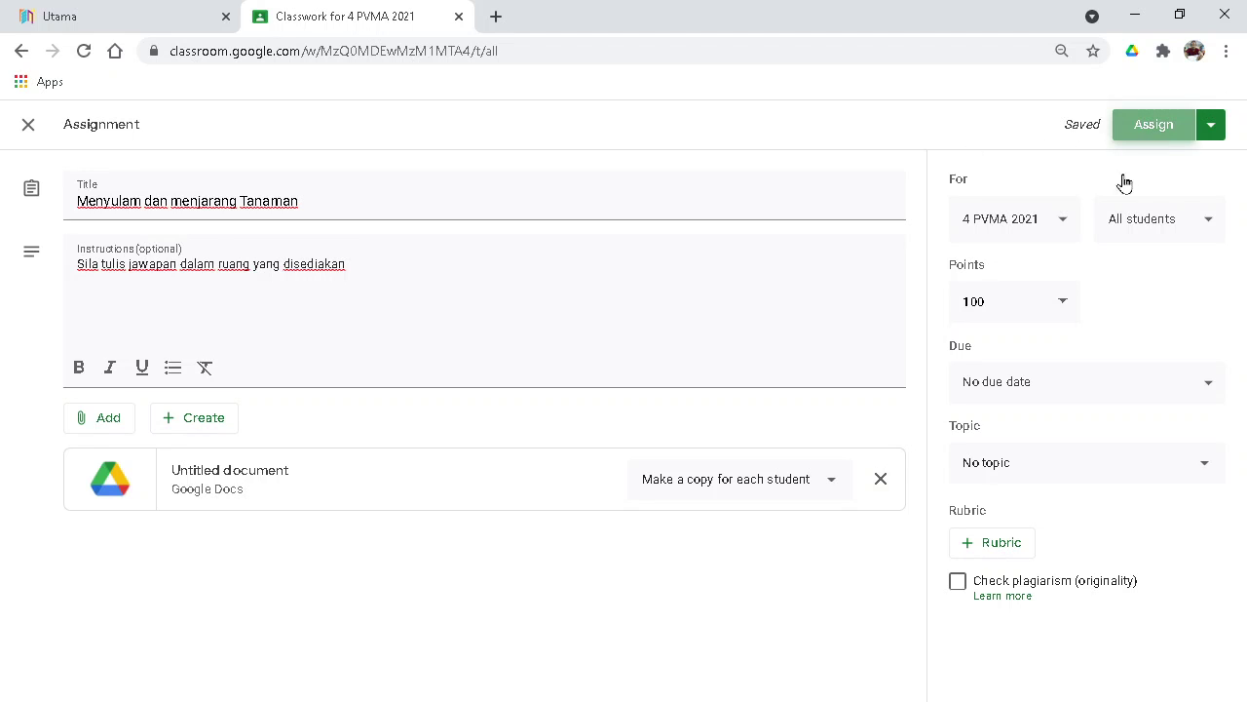
Step: Review which classes and students the assignment can be given to
left_click(1039, 222)
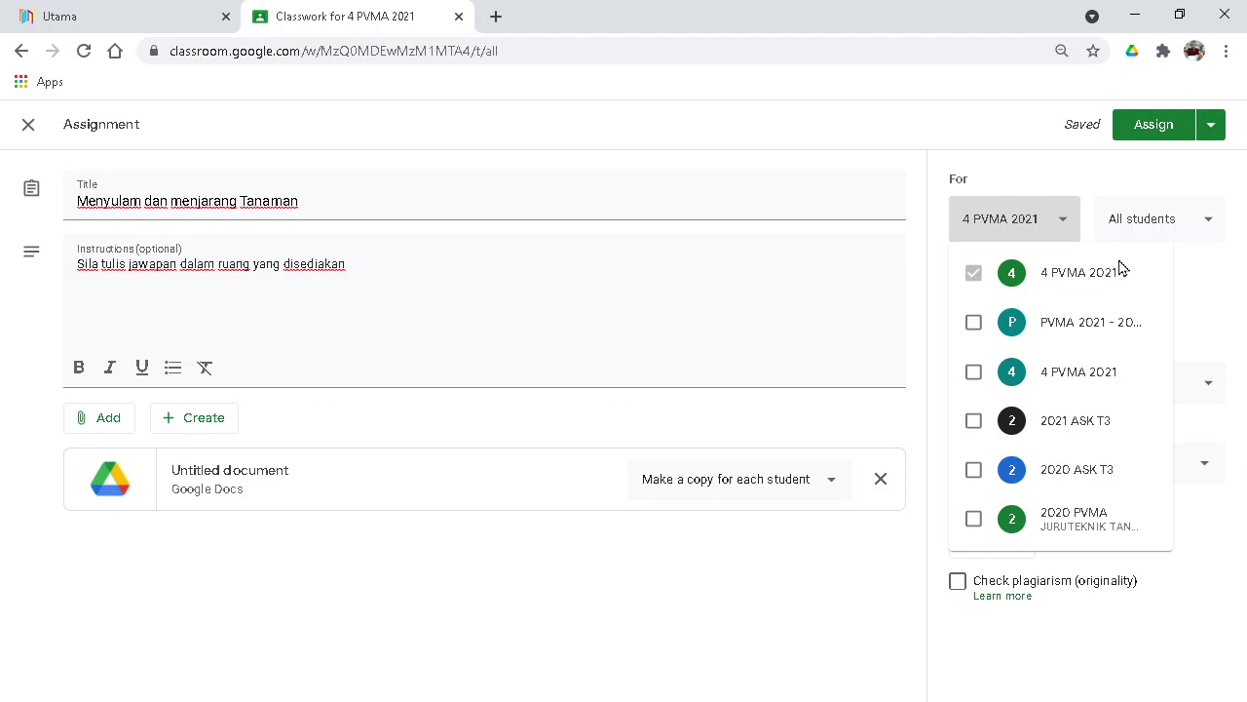
left_click(935, 160)
left_click(1126, 222)
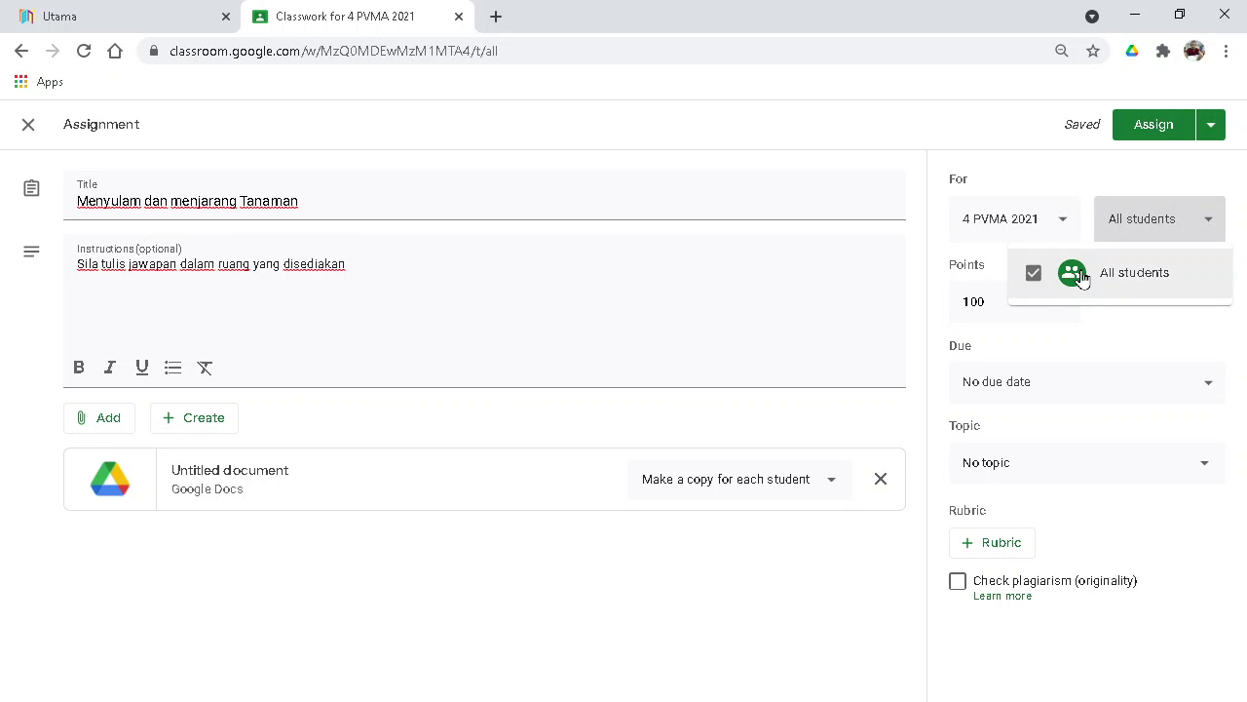
left_click(1031, 281)
left_click(1205, 219)
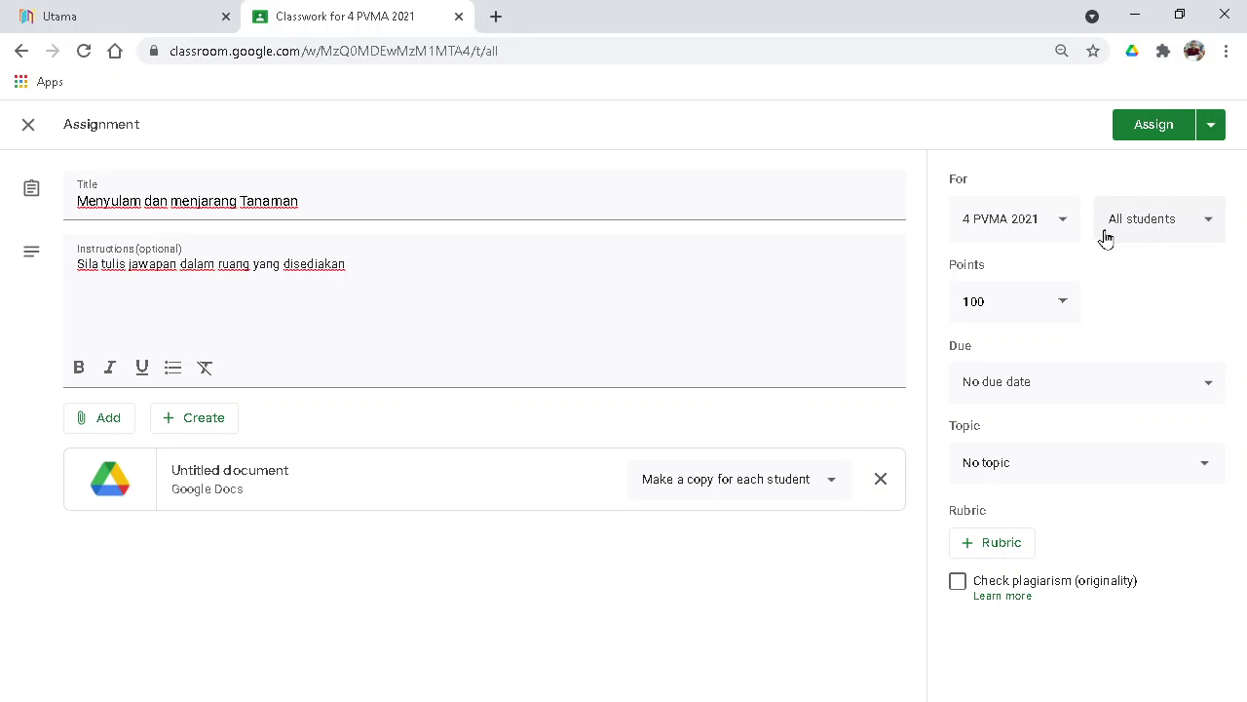
left_click(1139, 207)
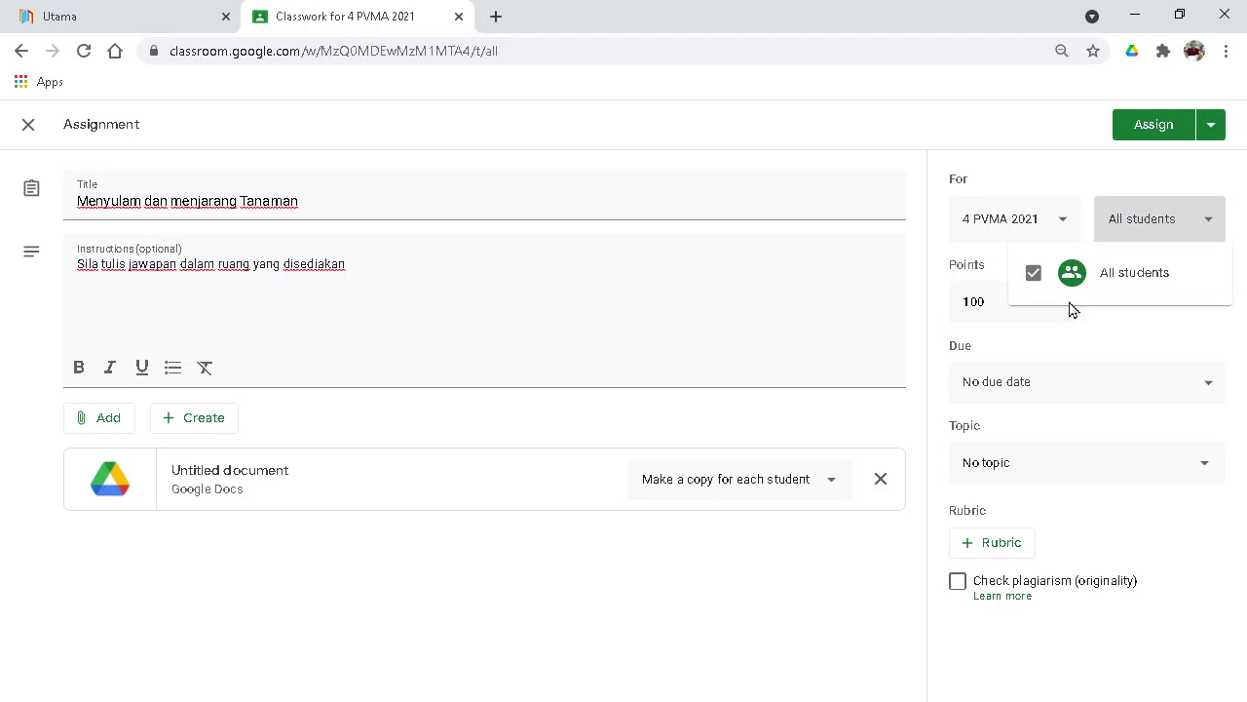
left_click(980, 306)
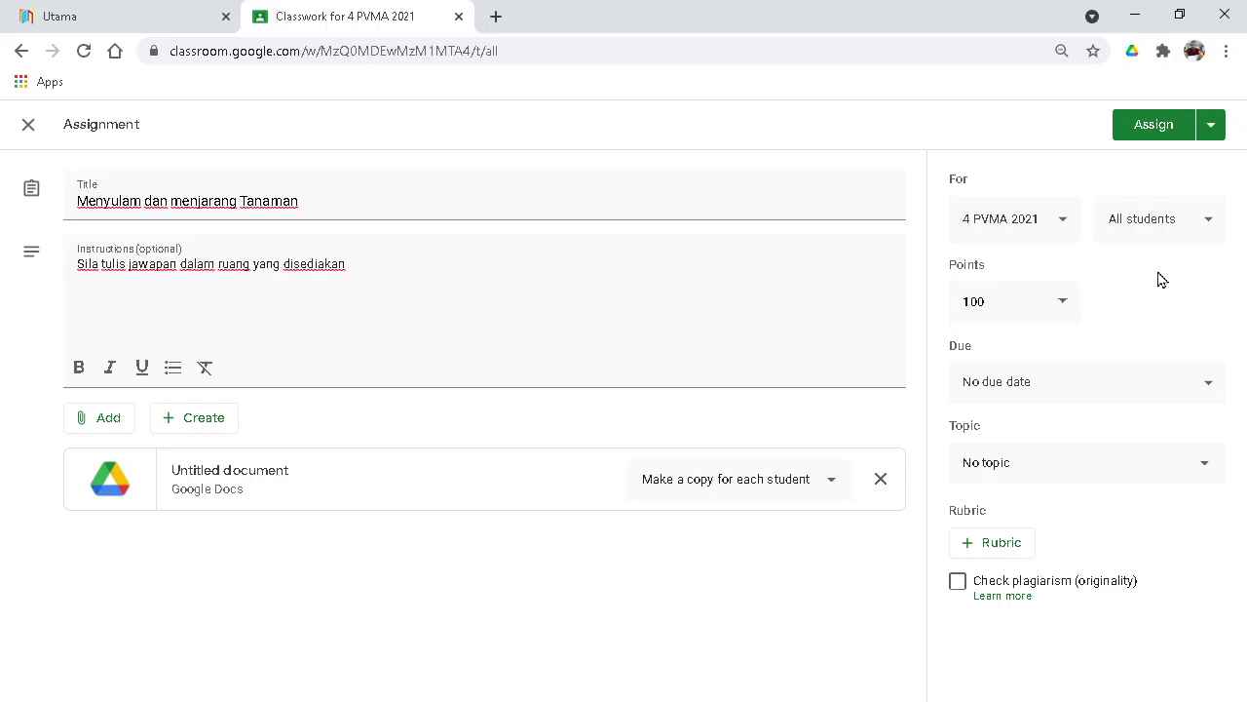
Step: Set the assignment's points to 30
left_click(1064, 307)
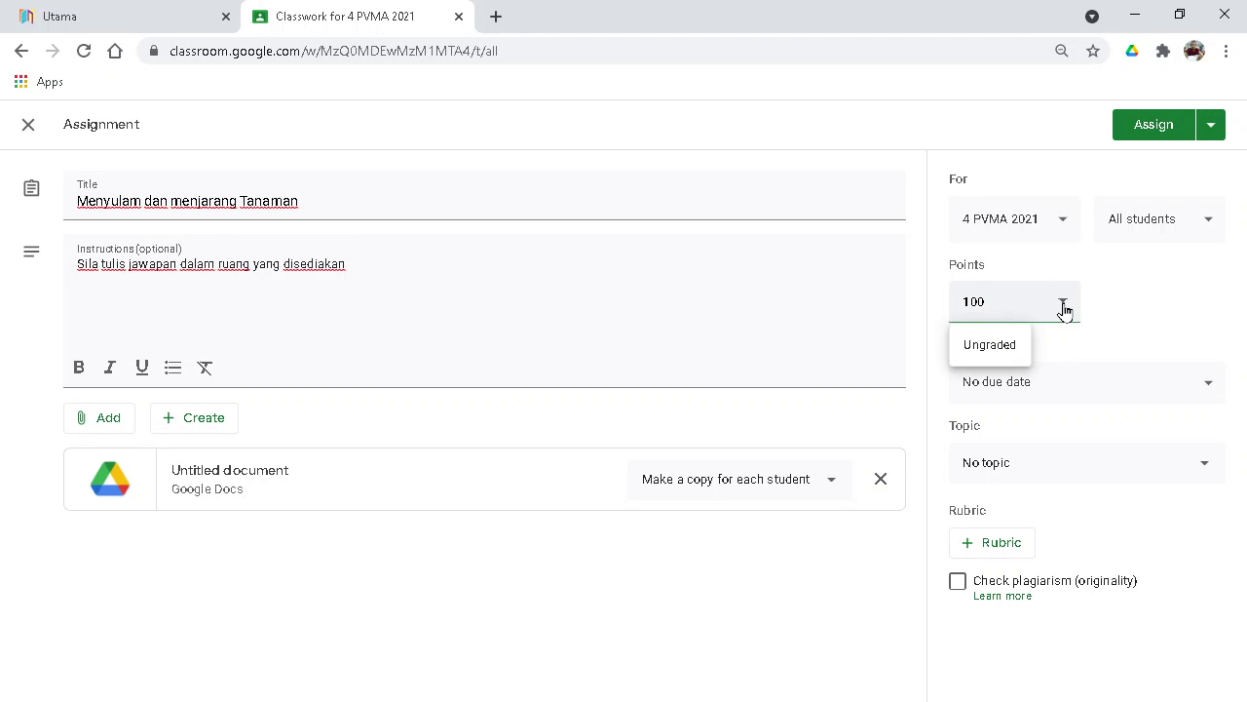
left_click_drag(1022, 301, 838, 309)
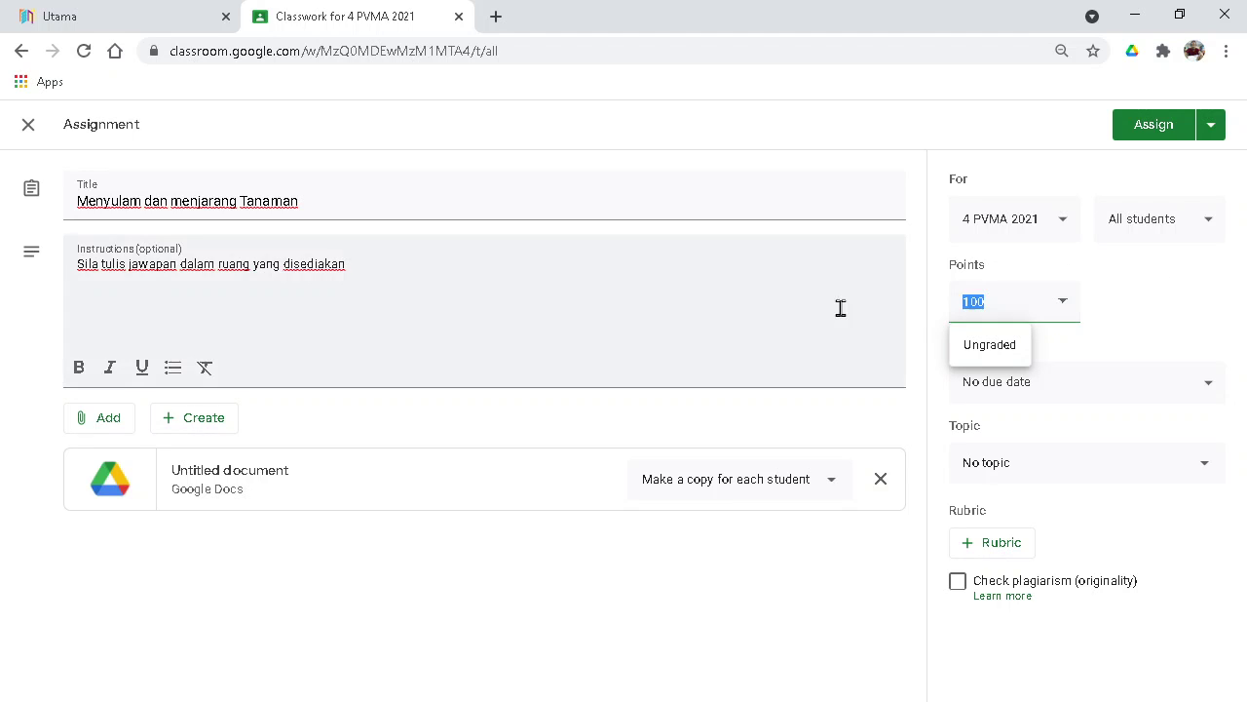
left_click(986, 306)
left_click_drag(1013, 311, 900, 310)
left_click(1158, 319)
left_click(986, 307)
type("30")
left_click(1140, 320)
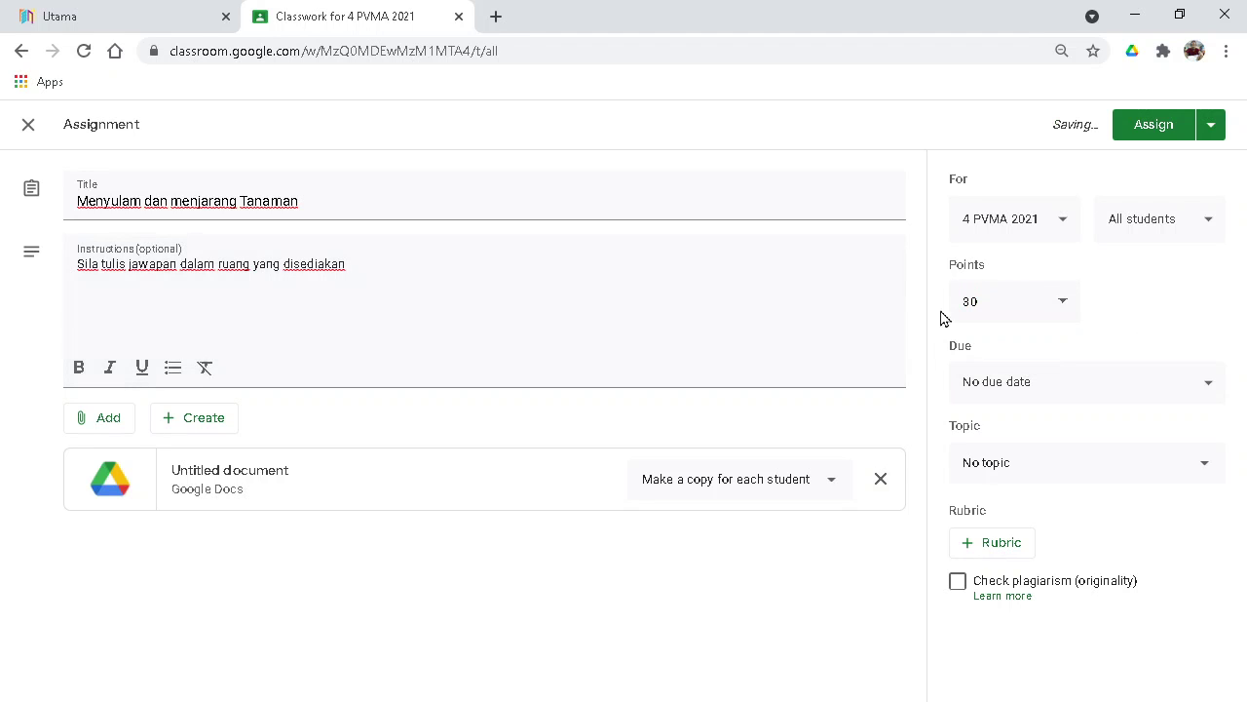
Step: Set the assignment's due date to May 23, 2021 at 9:00 AM
left_click(1208, 389)
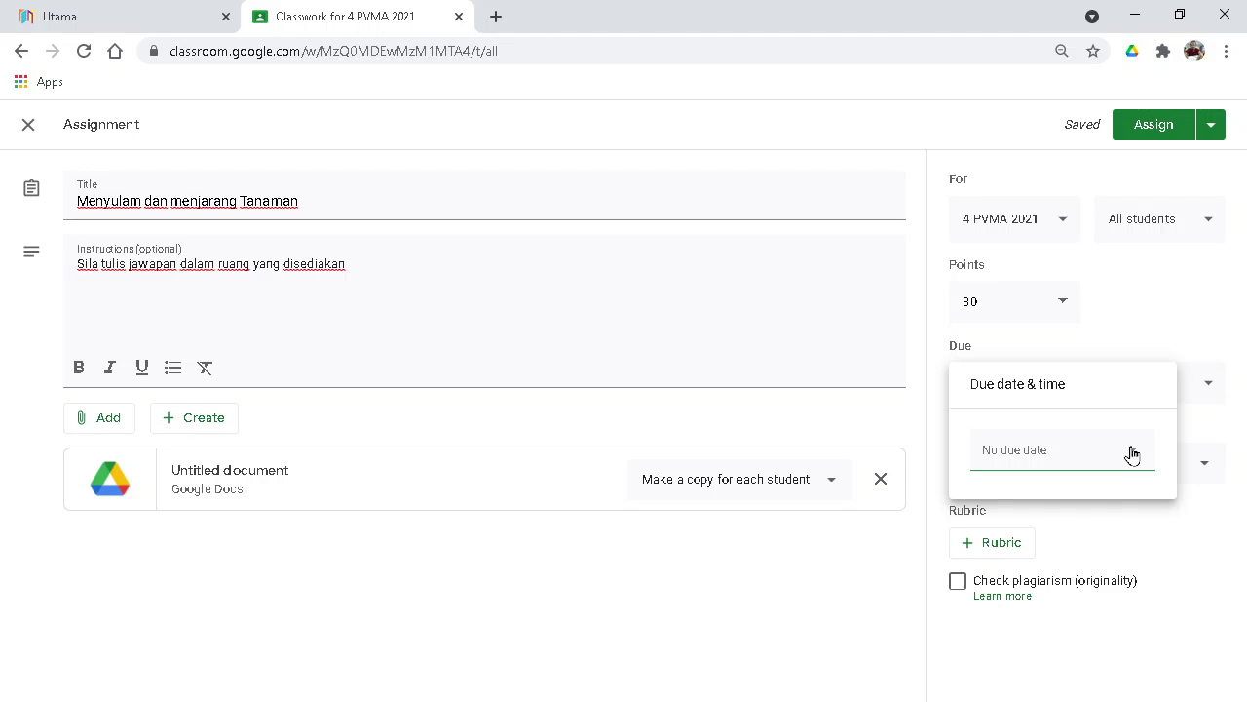
left_click(1128, 450)
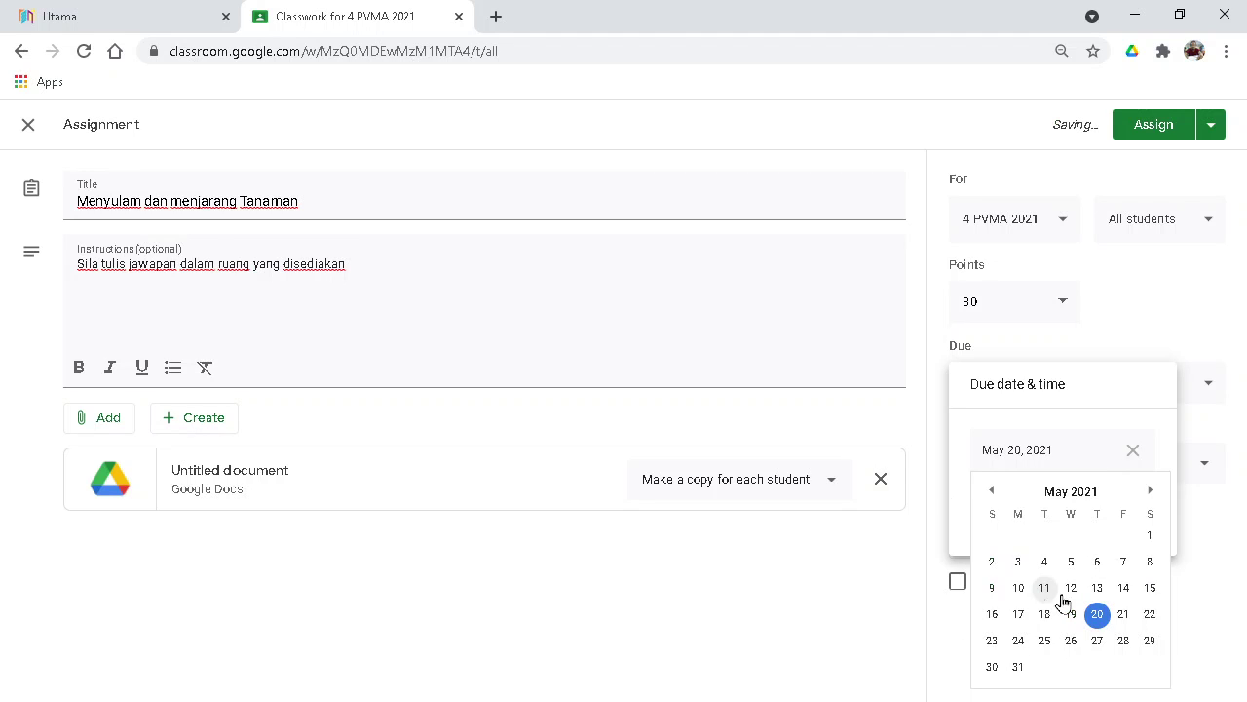
left_click(992, 639)
left_click(1019, 504)
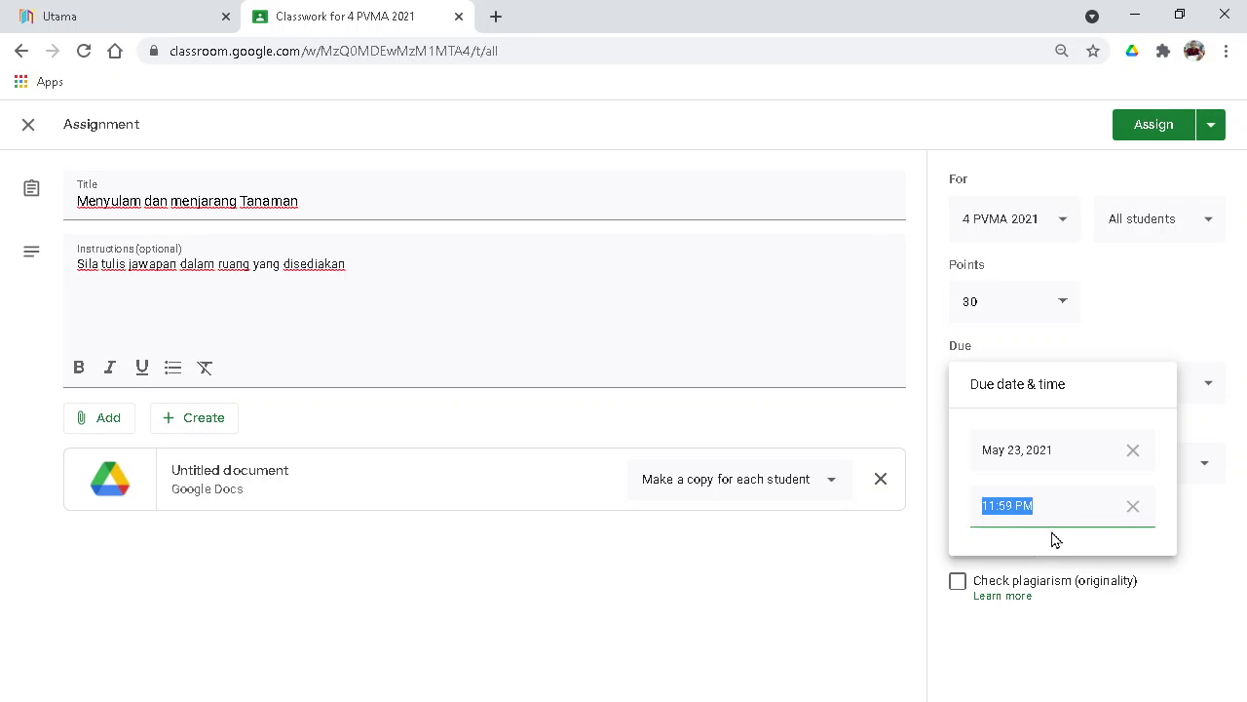
left_click(1133, 507)
left_click(1086, 514)
type("9:00 AM")
left_click(1013, 698)
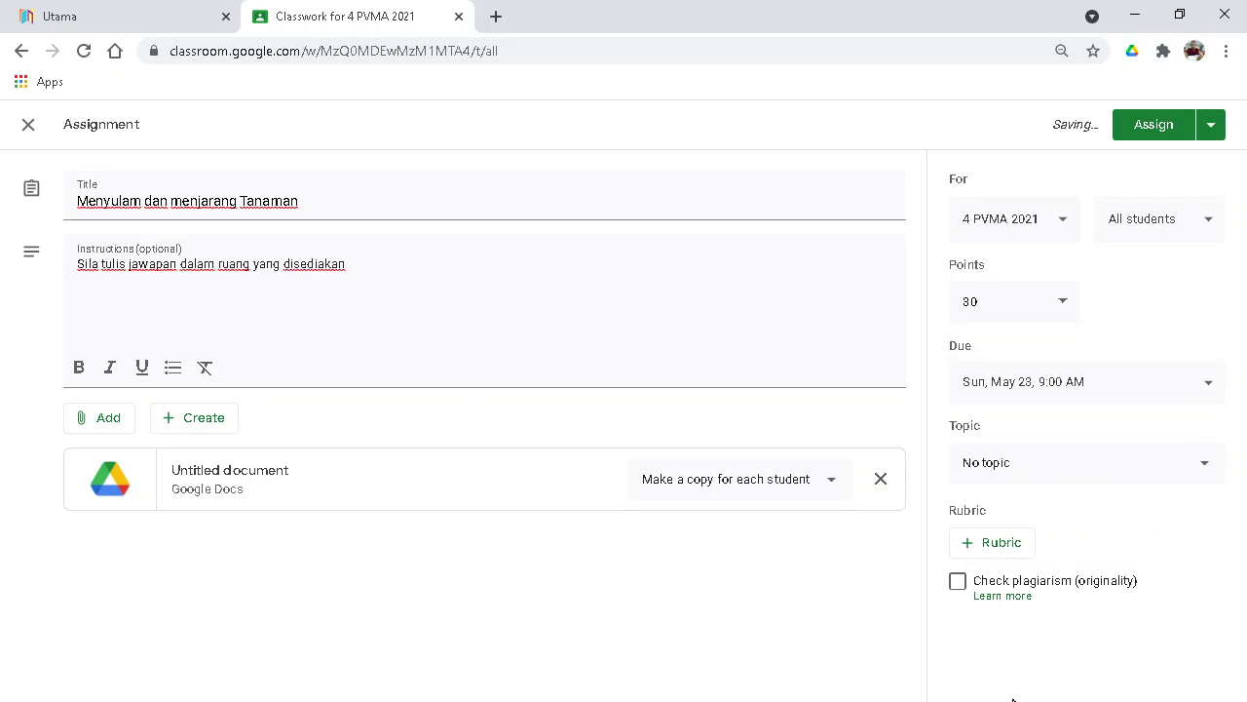
Step: Create a new topic named "Menyulam dan Menjawab" for the assignment
left_click(1020, 468)
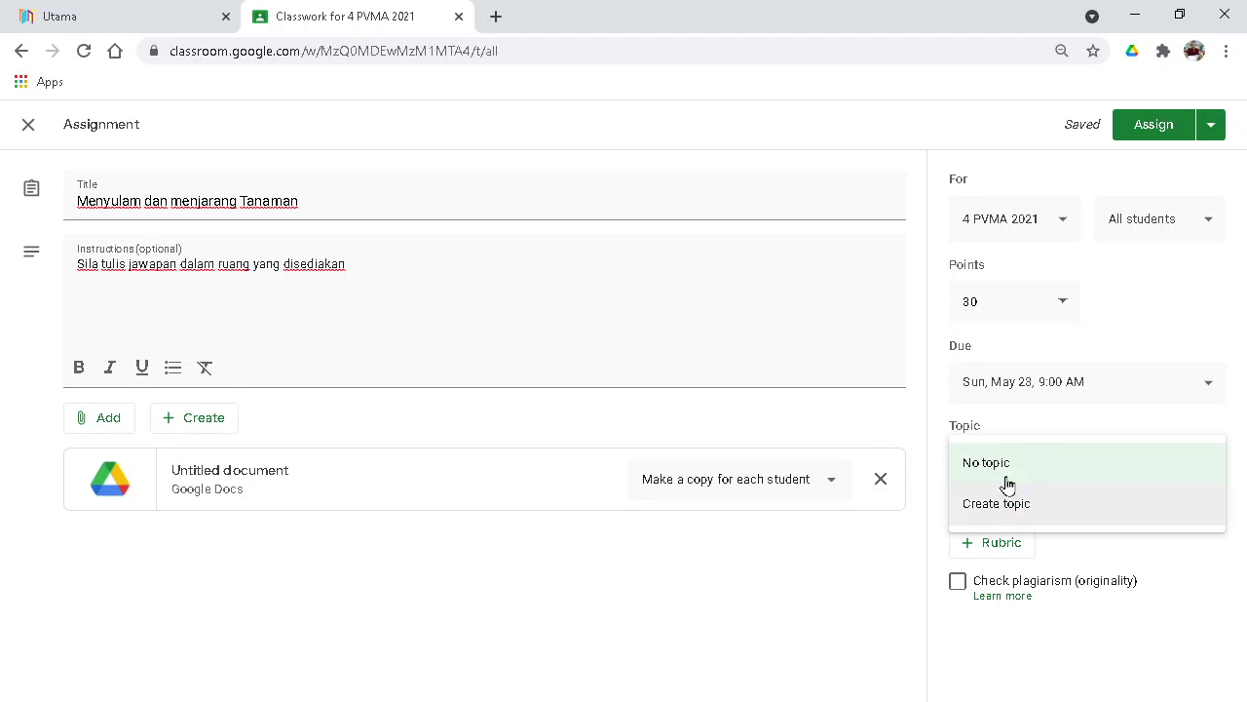
left_click(698, 595)
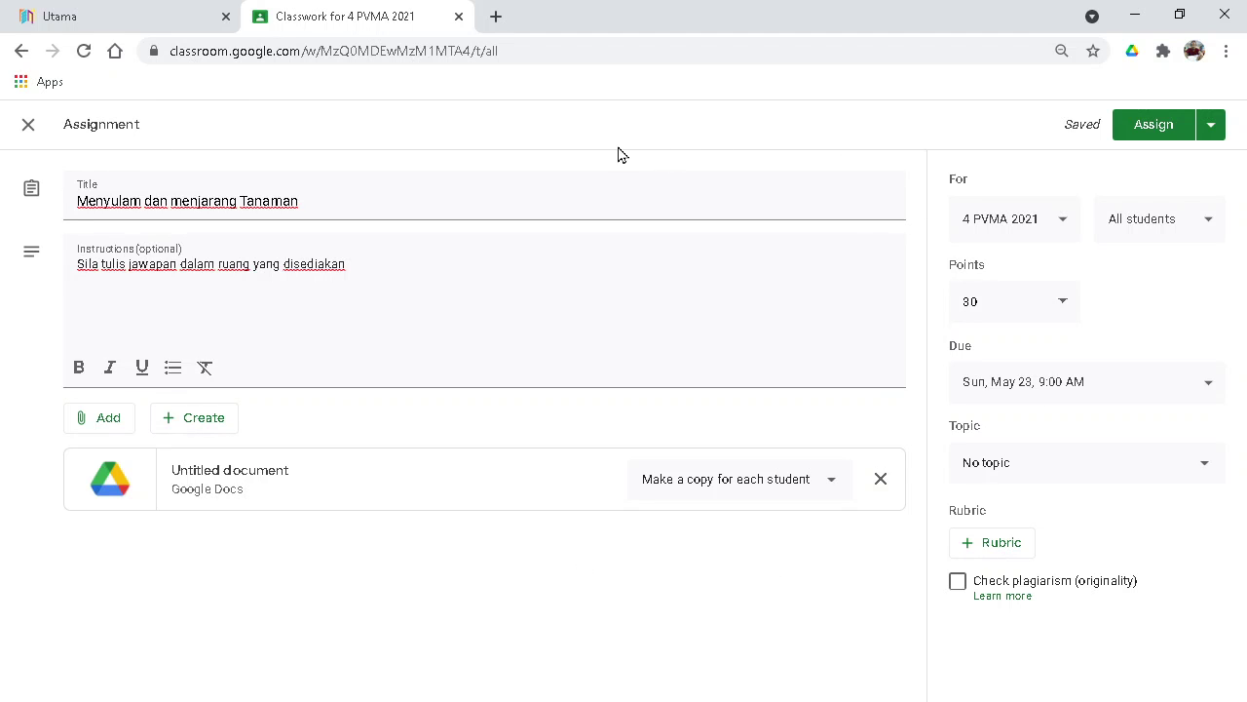
left_click(1049, 459)
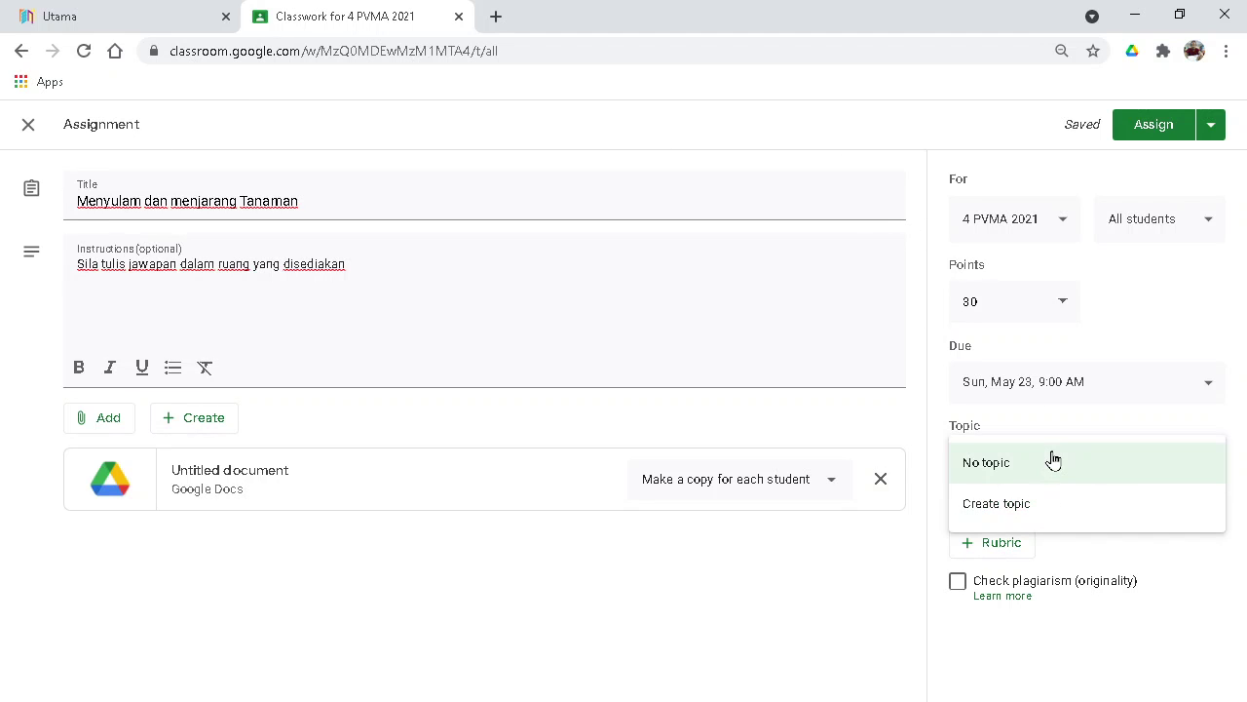
left_click(1005, 518)
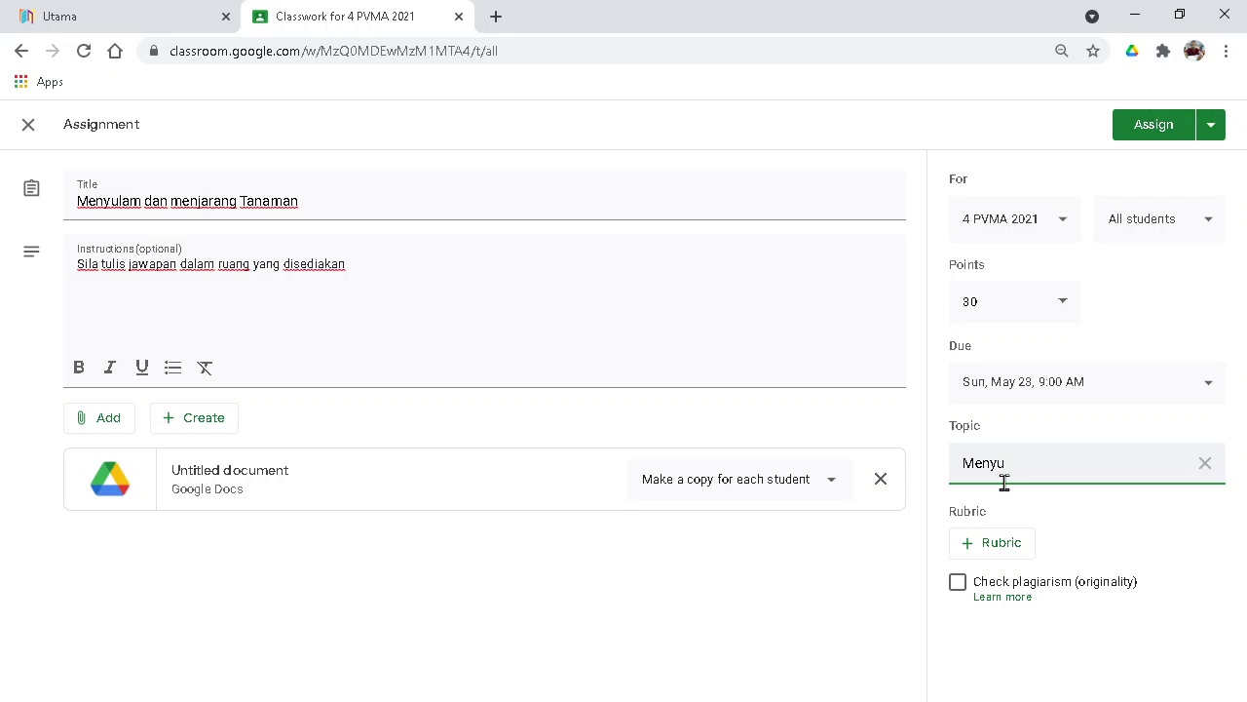
type("Menyulam dan Menjawab")
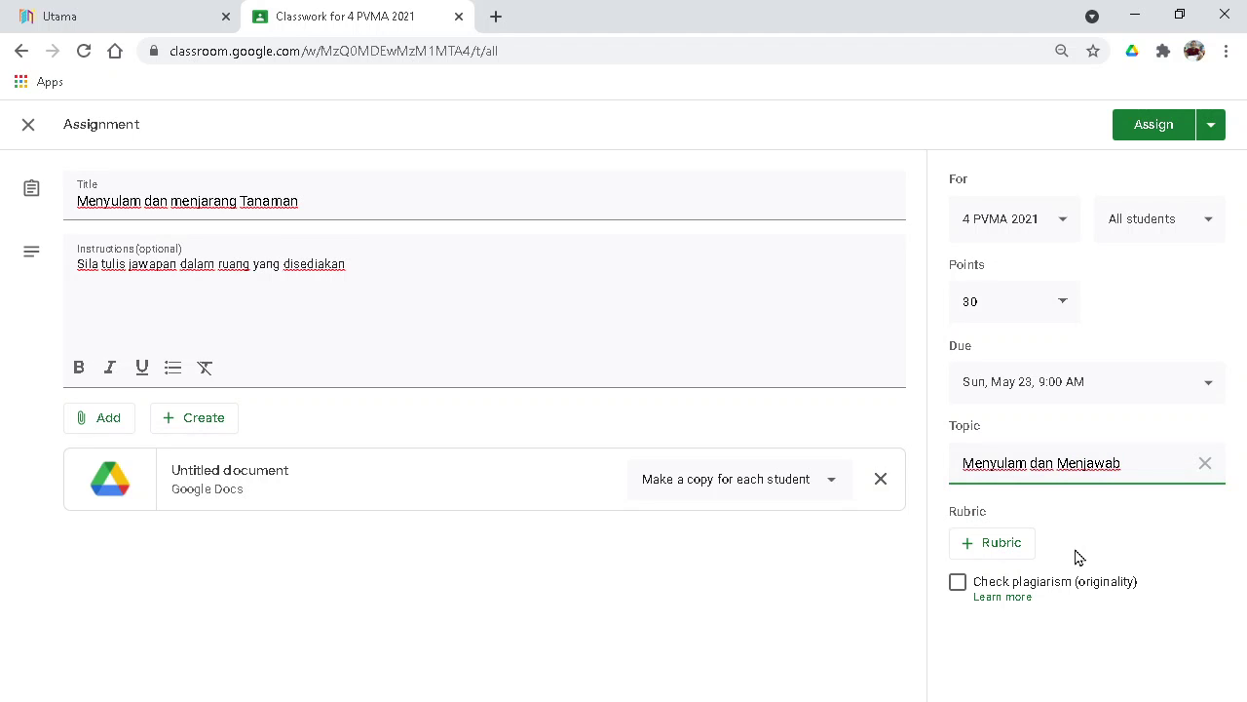
Step: Look at the blank form for creating a rubric for the assignment and leave it without saving
left_click(990, 547)
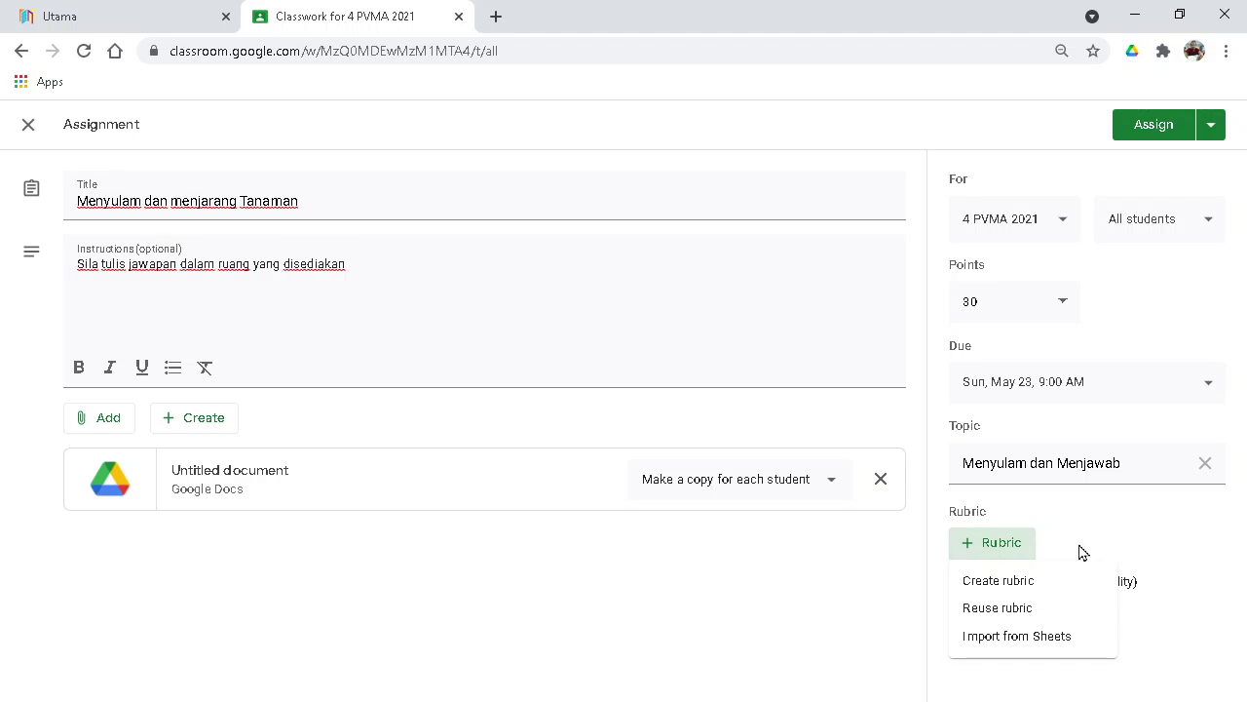
left_click(1021, 582)
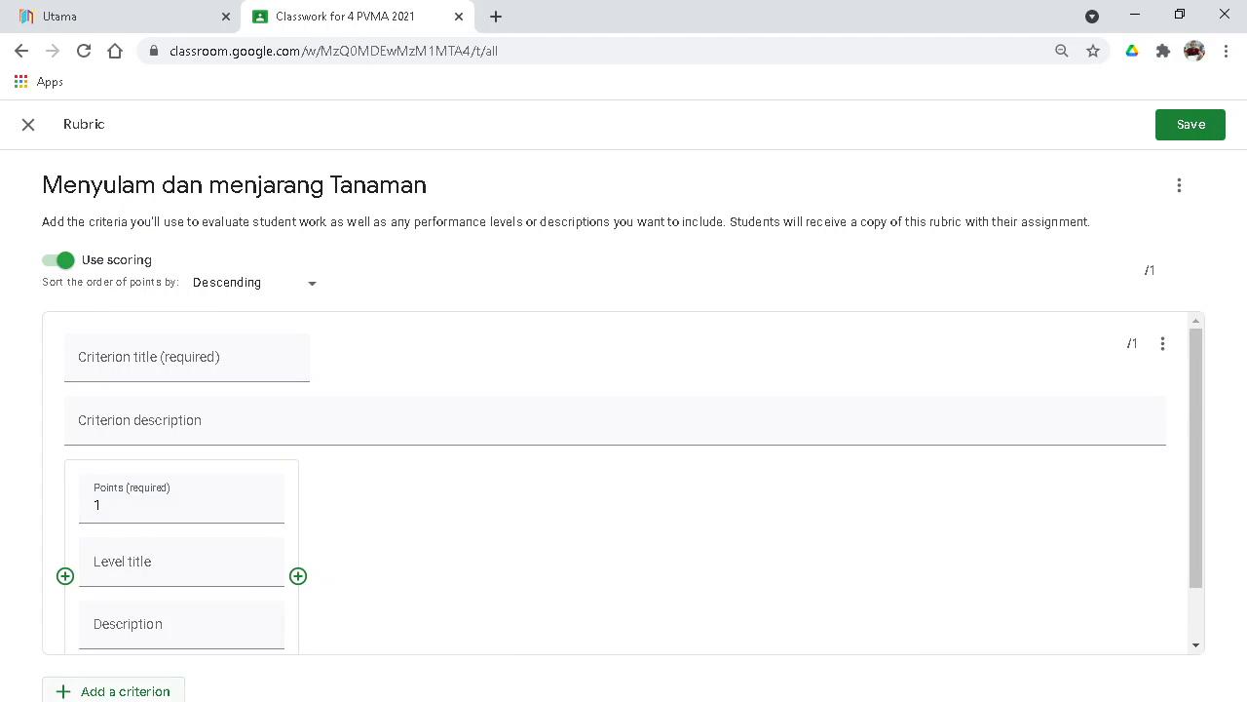
left_click(30, 124)
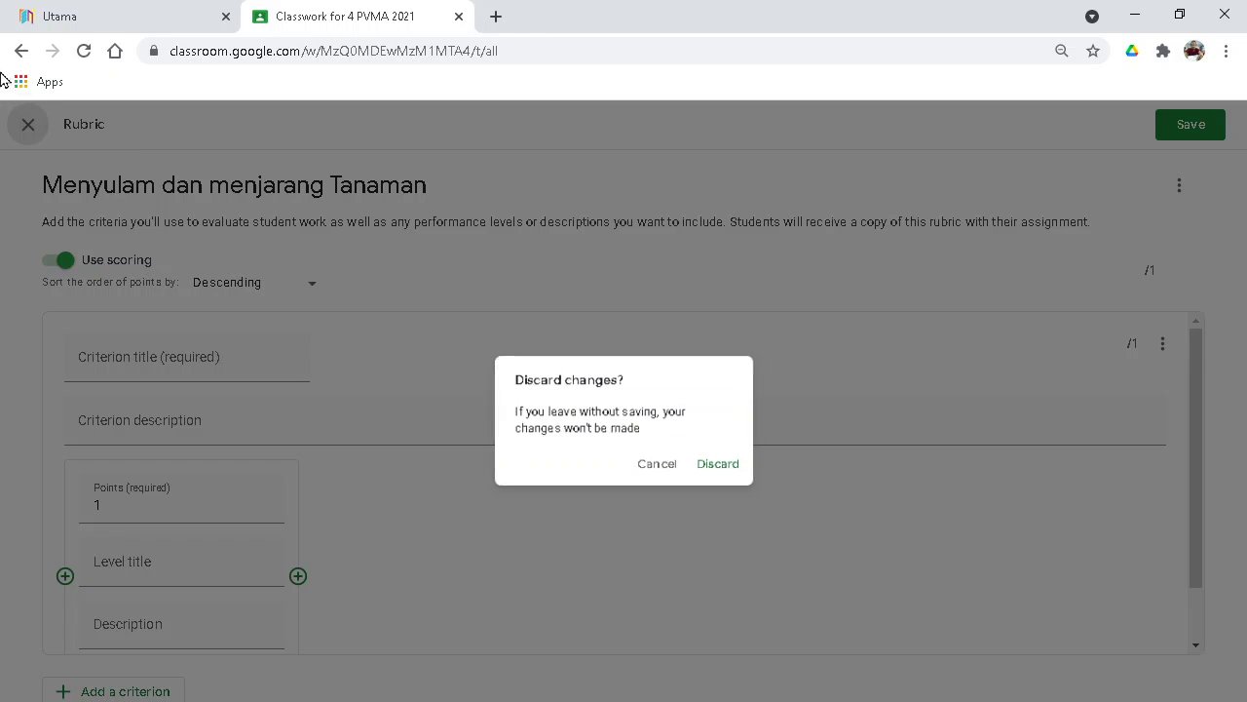
left_click(723, 466)
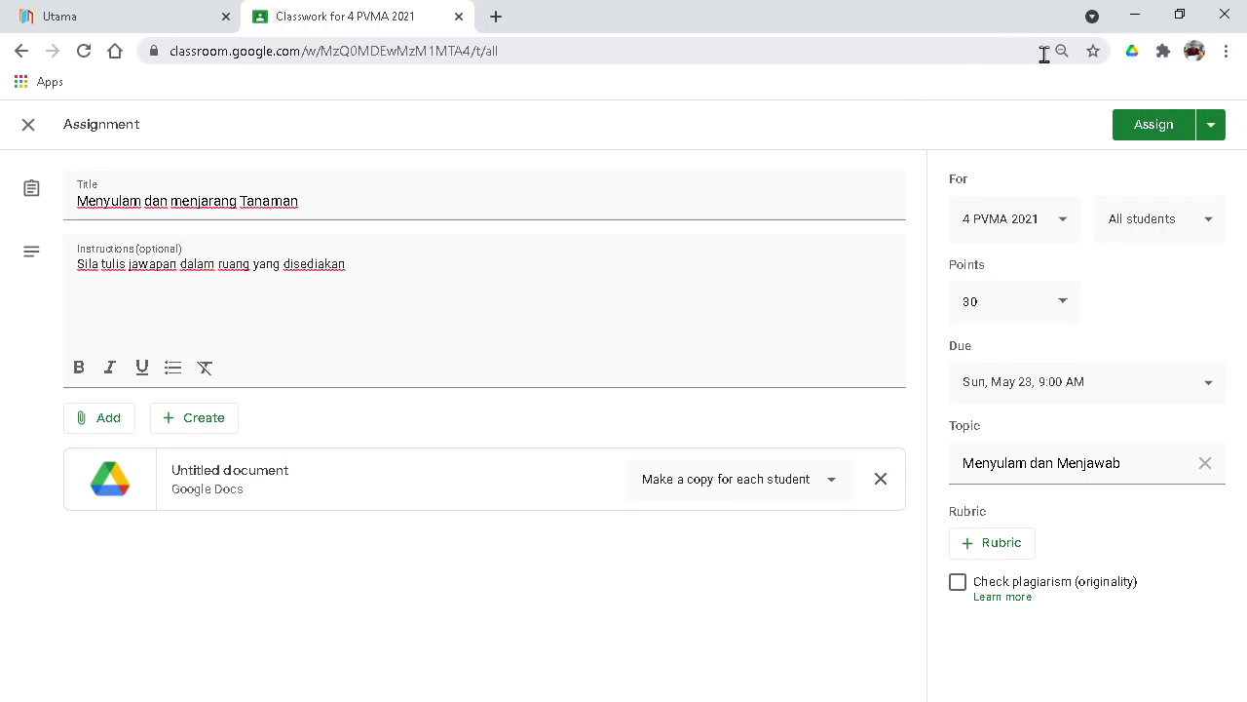
left_click(1214, 127)
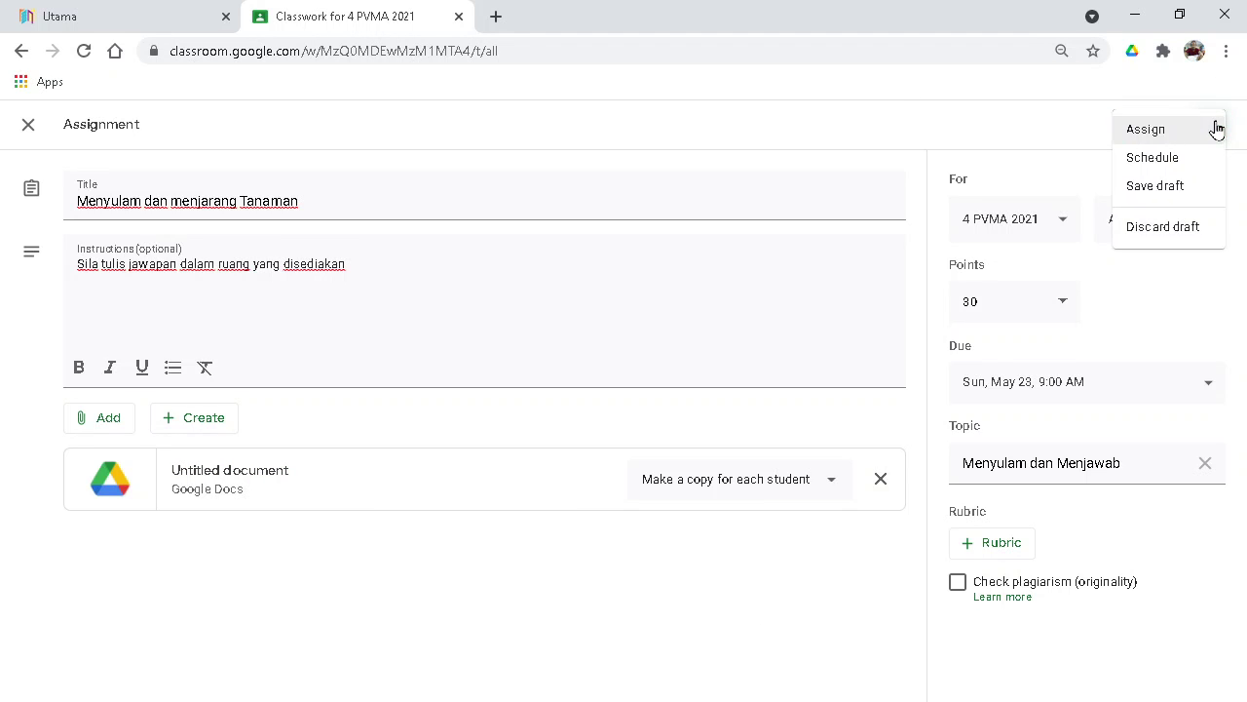
left_click(1142, 158)
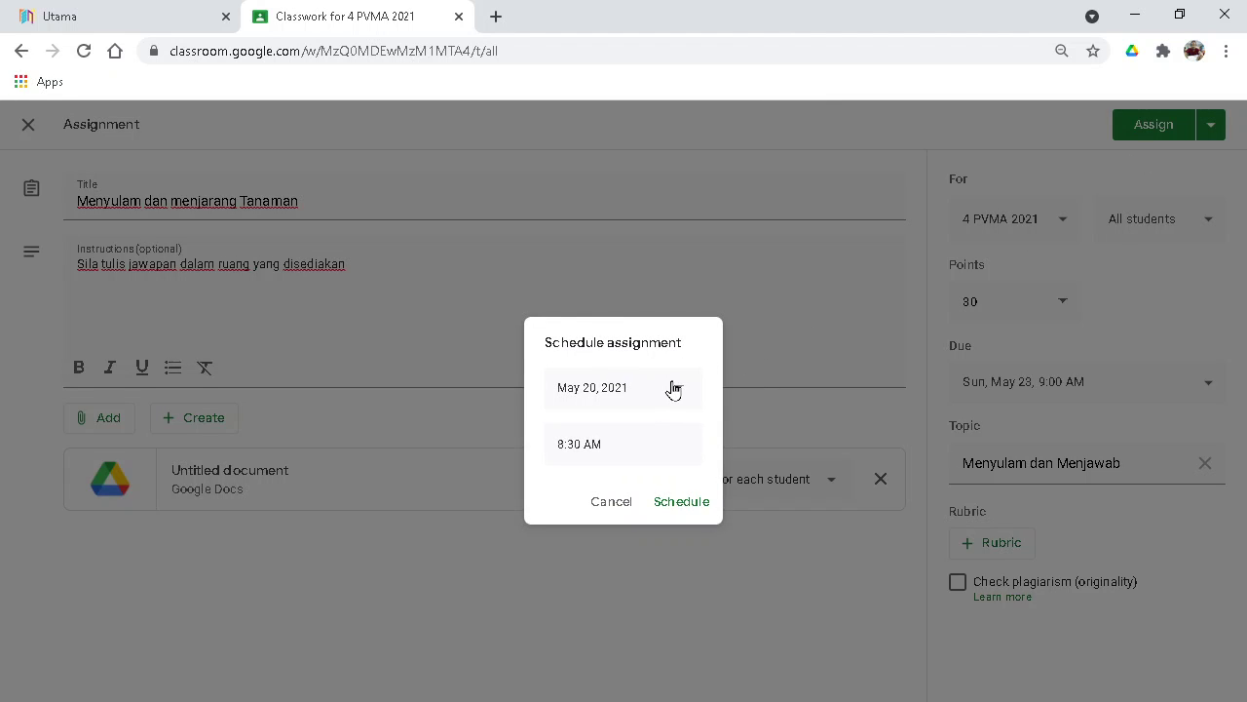
left_click(621, 447)
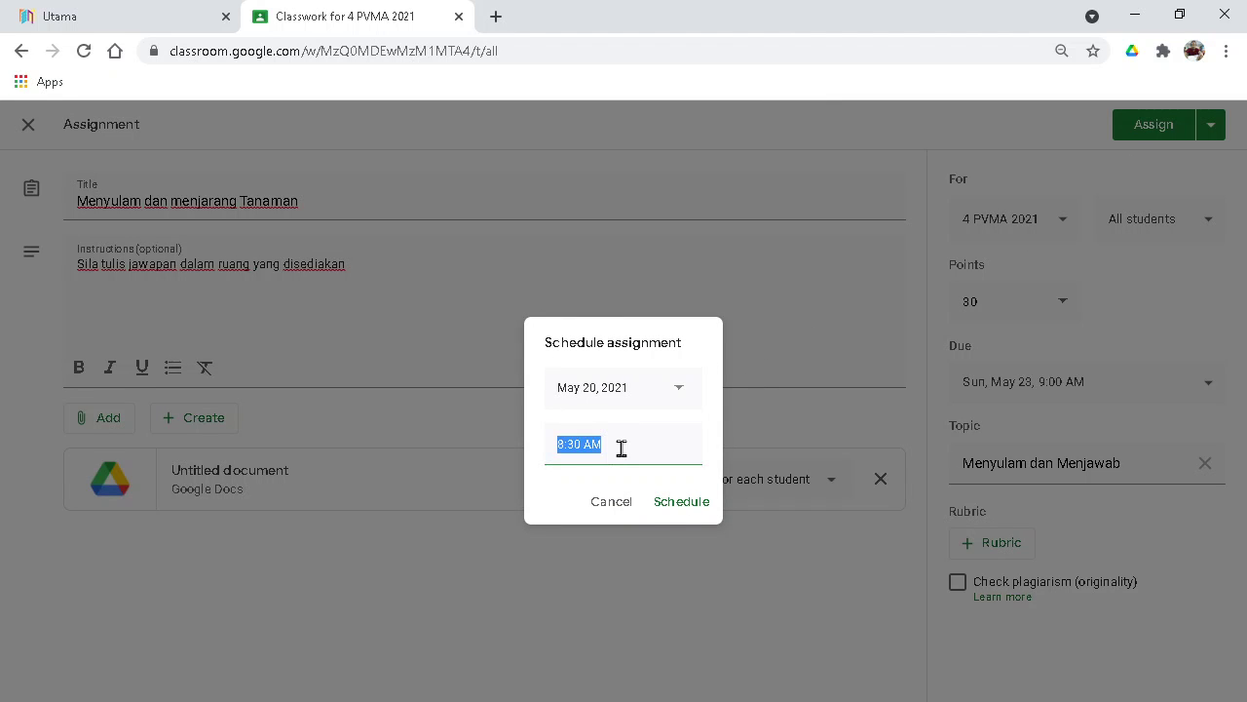
type("10.30 a.m")
left_click(549, 482)
left_click(668, 398)
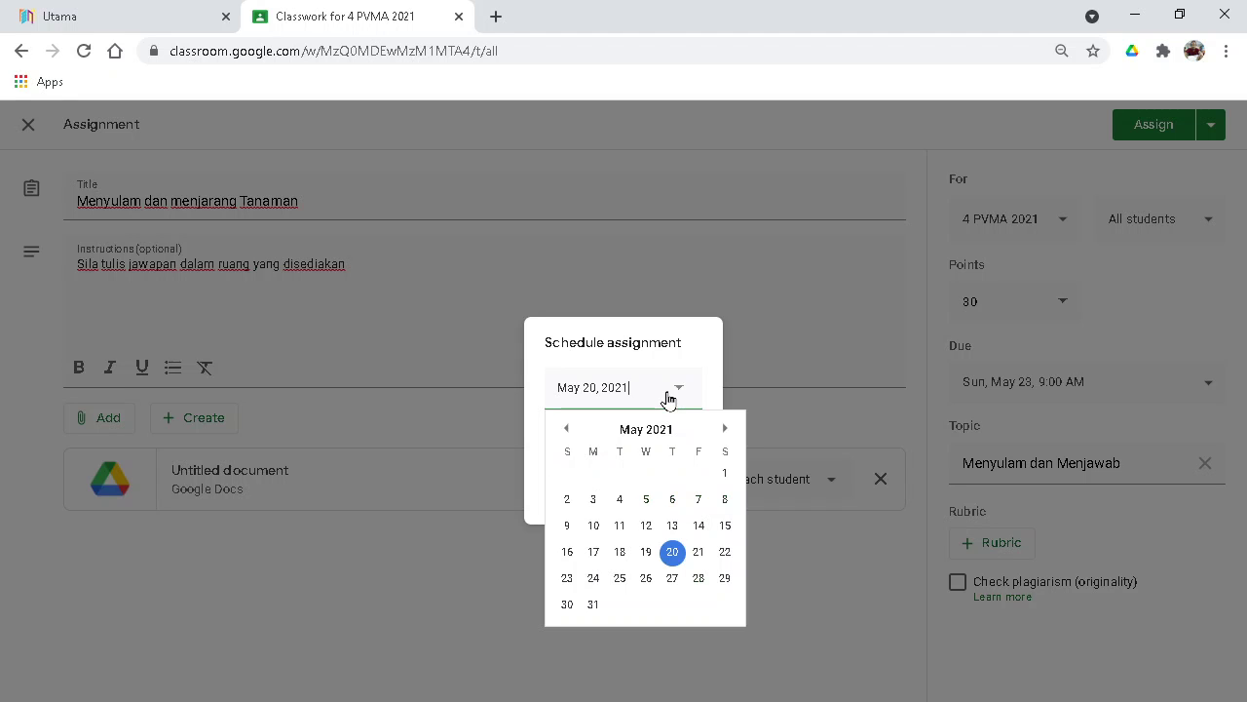
left_click(671, 549)
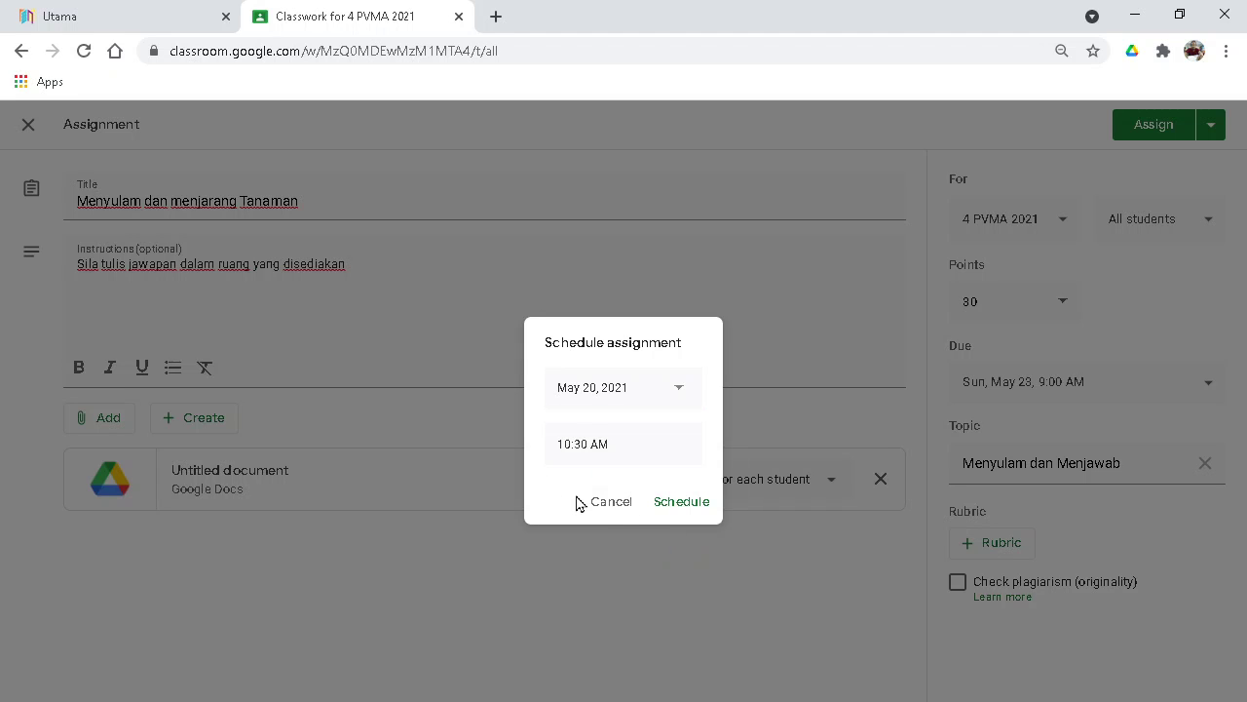
left_click(605, 504)
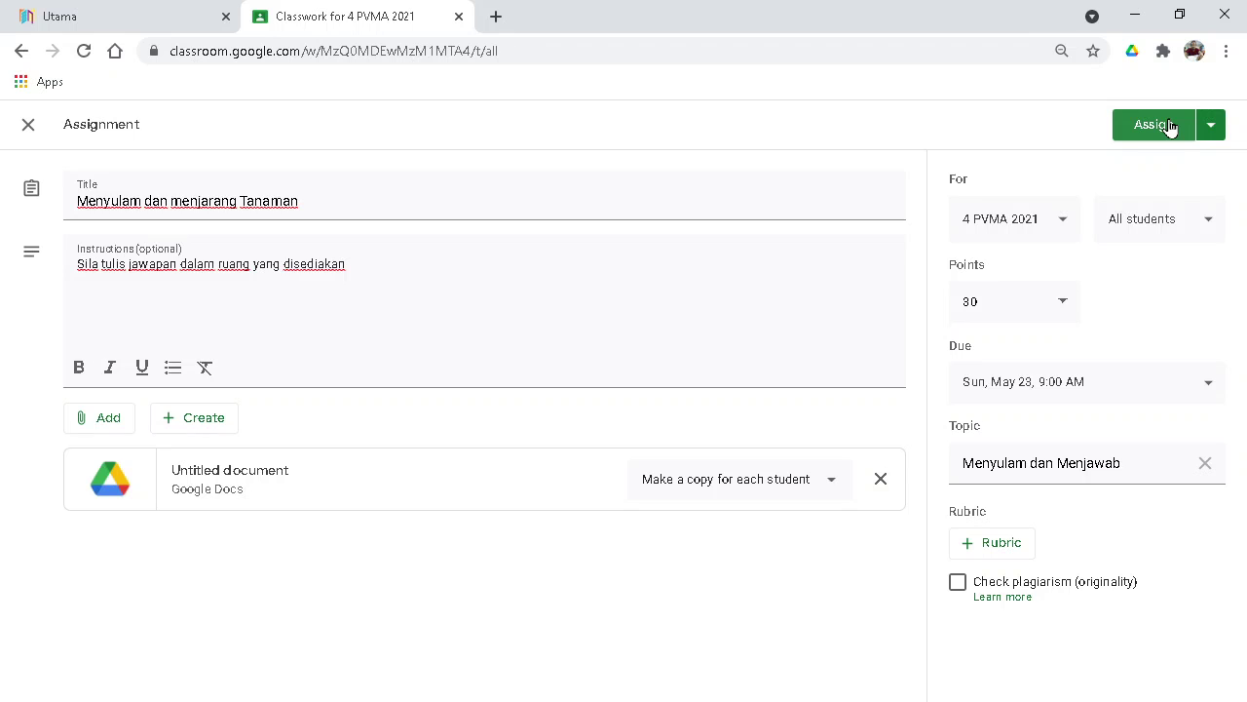
Step: Assign the "Menyulam dan menjarang Tanaman" assignment to the class and expand its entry in the classwork list
left_click(1167, 126)
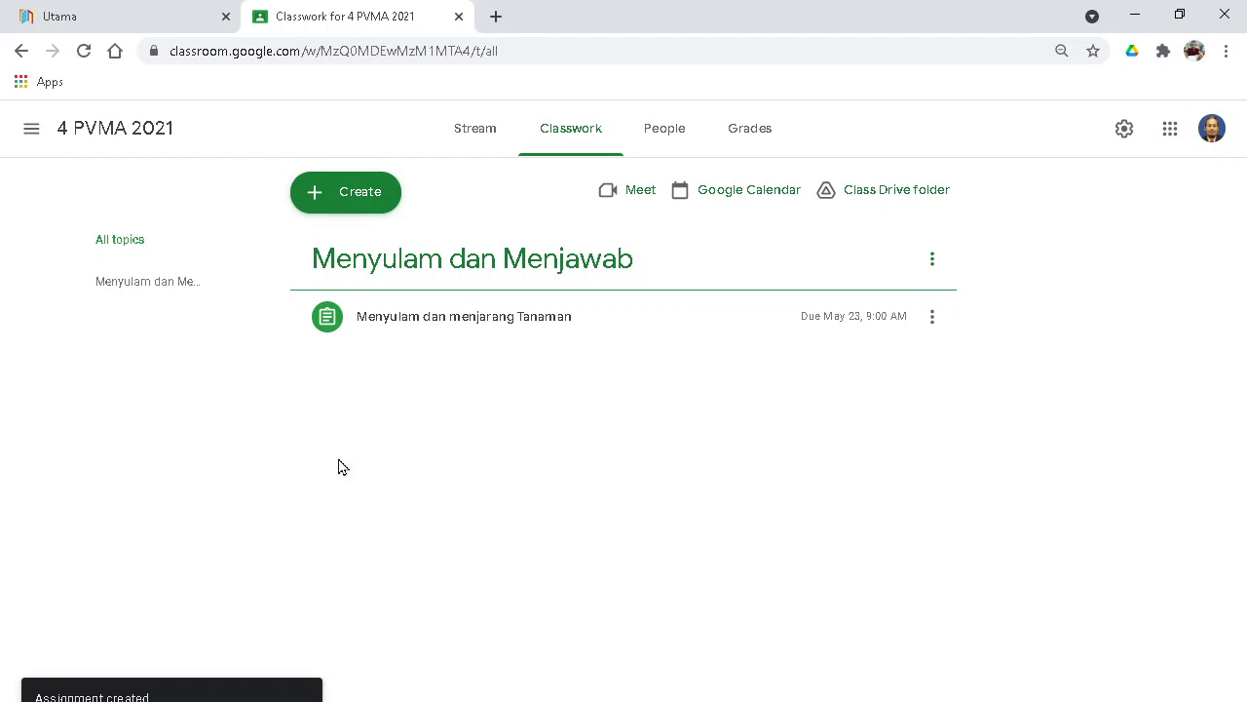
left_click(450, 334)
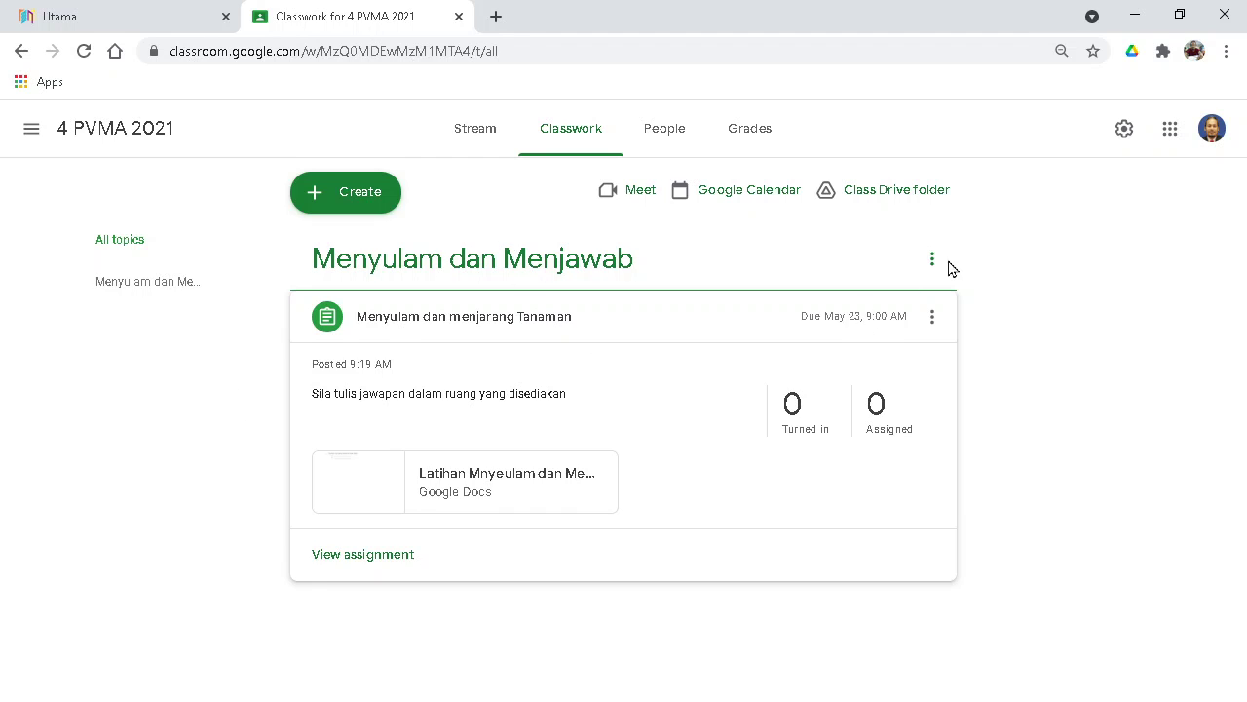
left_click(934, 261)
left_click(28, 217)
Step: Switch to the 2021 ASK T3 class and show its classwork
left_click(31, 127)
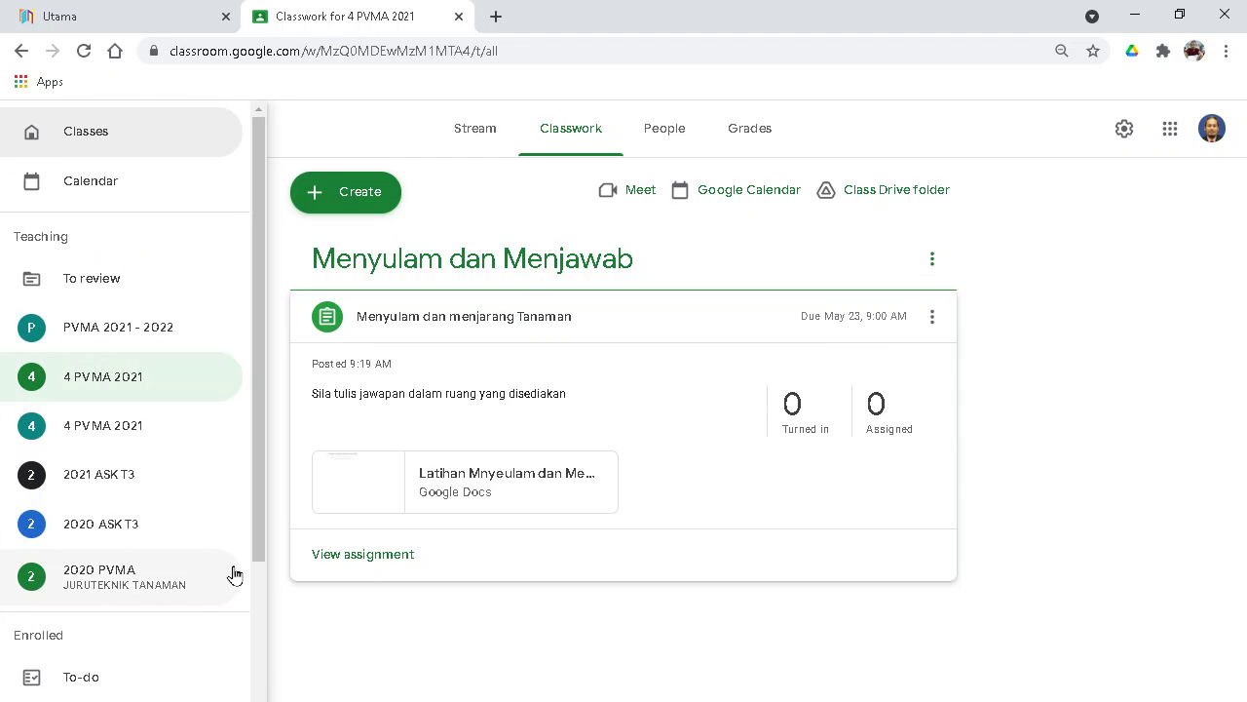
scroll(170, 507, "down", 3)
scroll(170, 504, "up", 2)
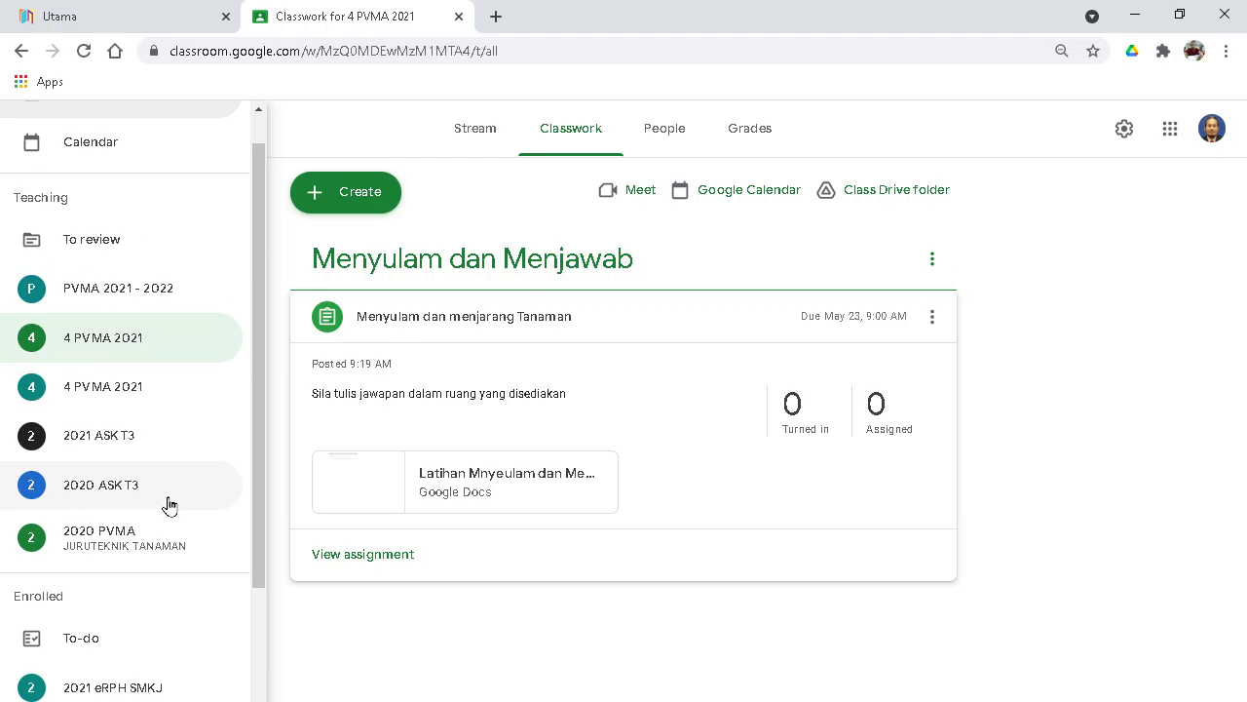
left_click(142, 440)
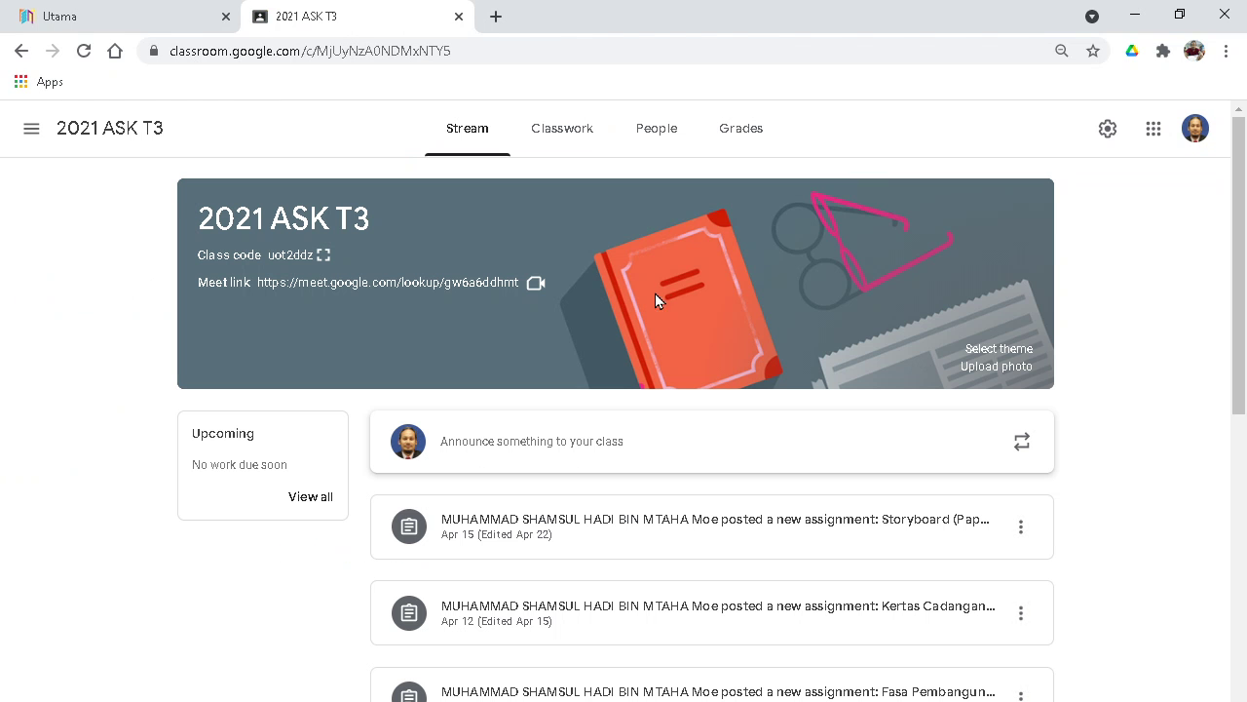
left_click(549, 146)
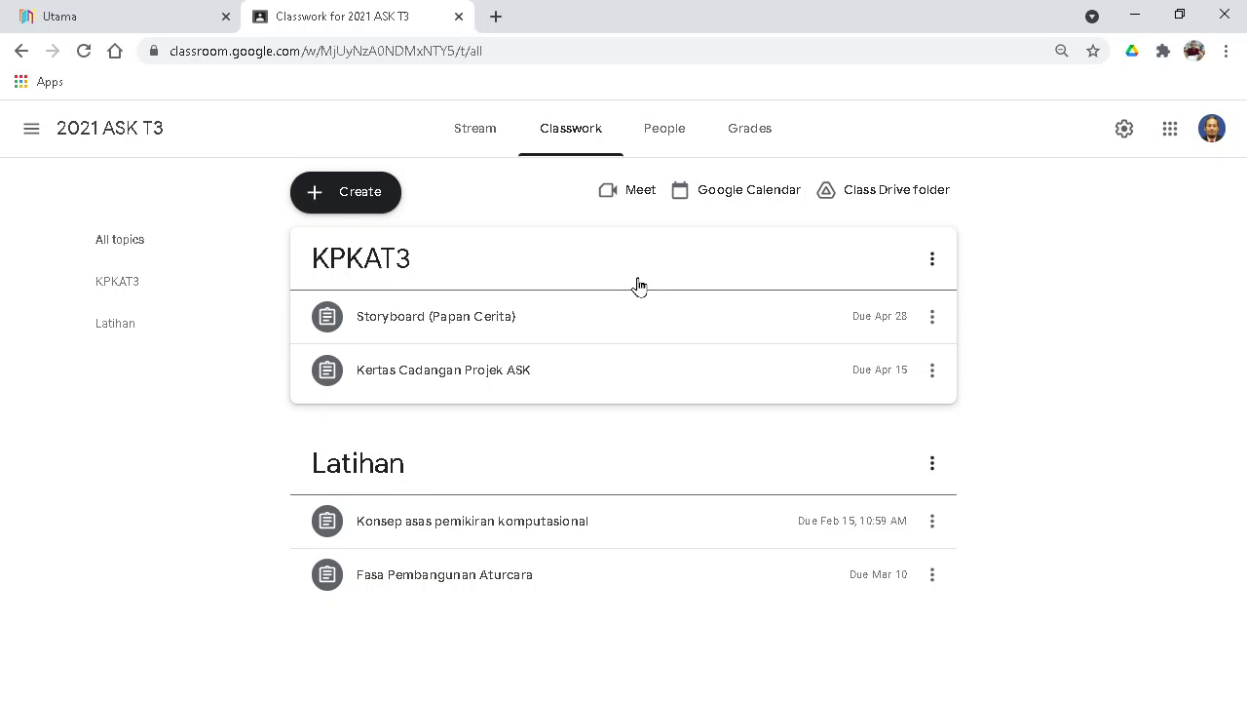
Step: Check the details of the Storyboard (Papan Cerita) and Kertas Cadangan Projek ASK assignments under KPKAT3
left_click(489, 330)
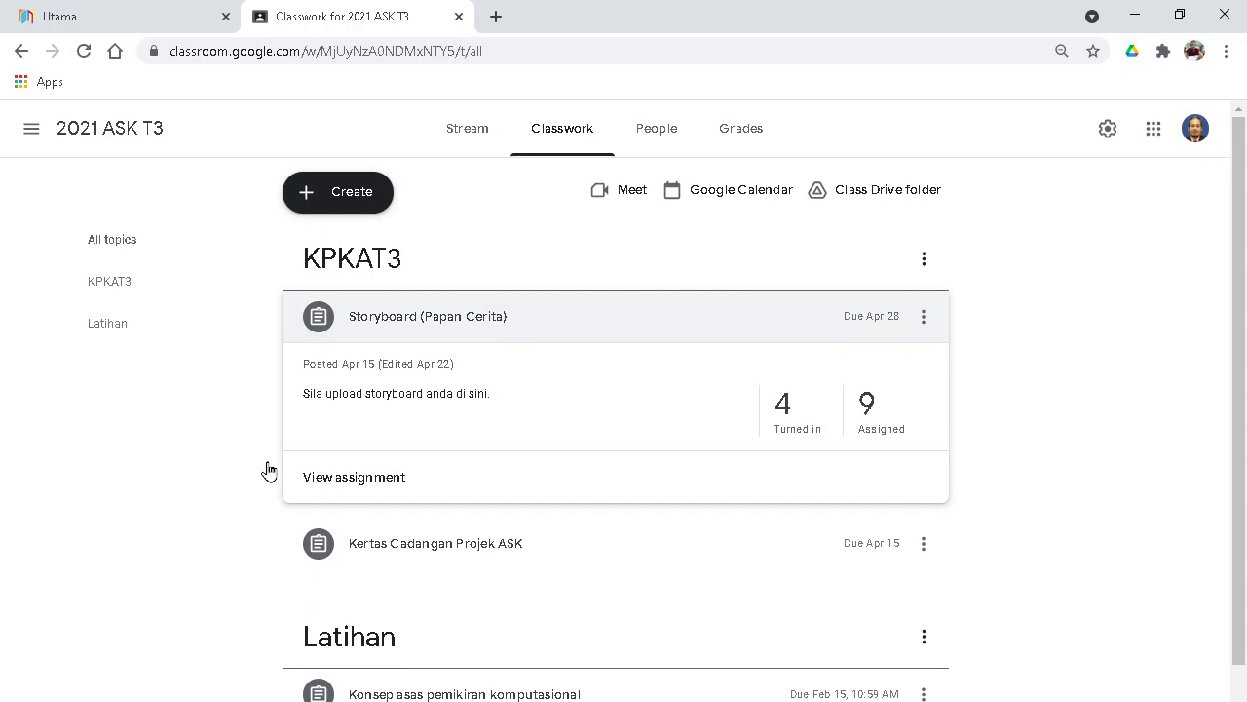
left_click(412, 322)
left_click(412, 322)
left_click(449, 549)
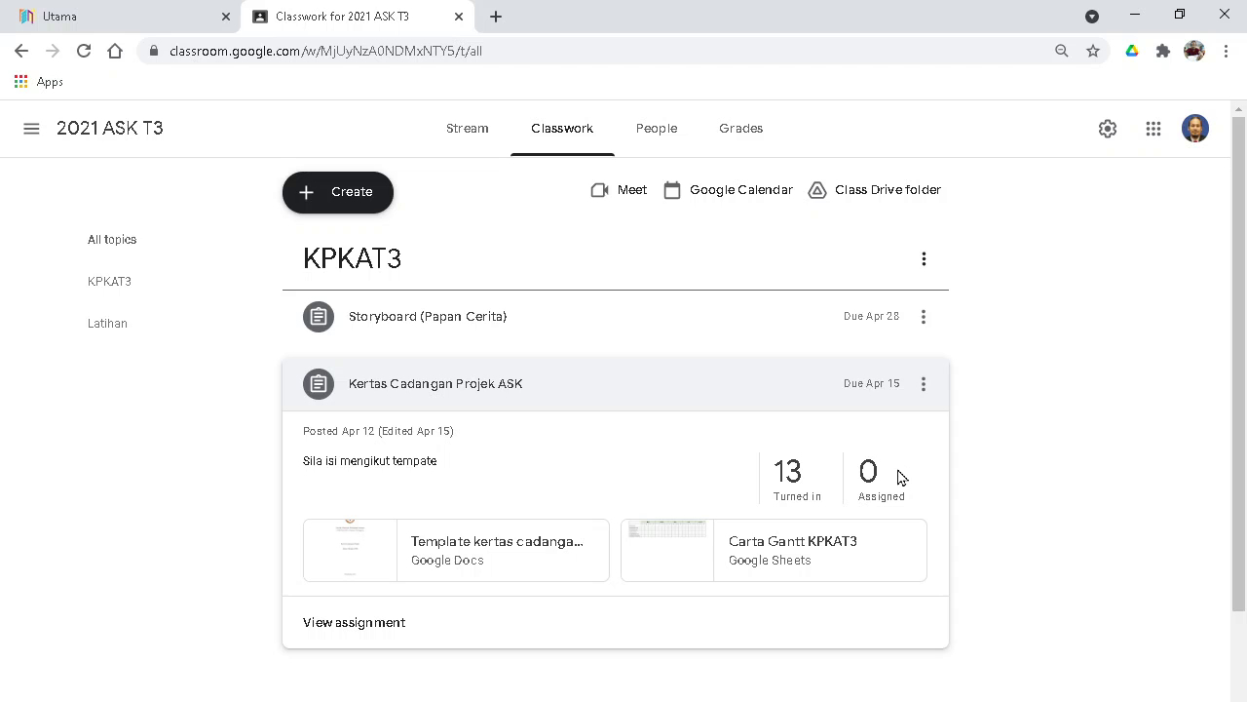
Step: Open the student work for Kertas Cadangan Projek ASK and look through the submissions
left_click(357, 625)
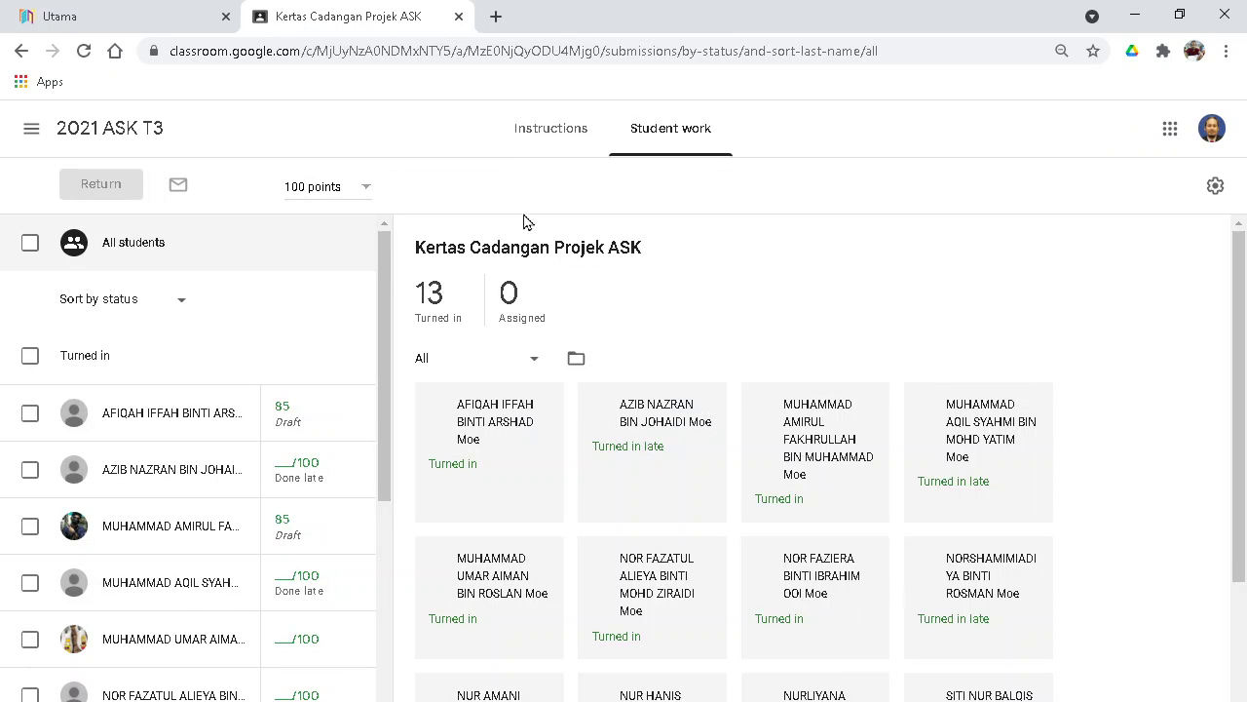
scroll(848, 284, "down", 3)
scroll(838, 287, "up", 3)
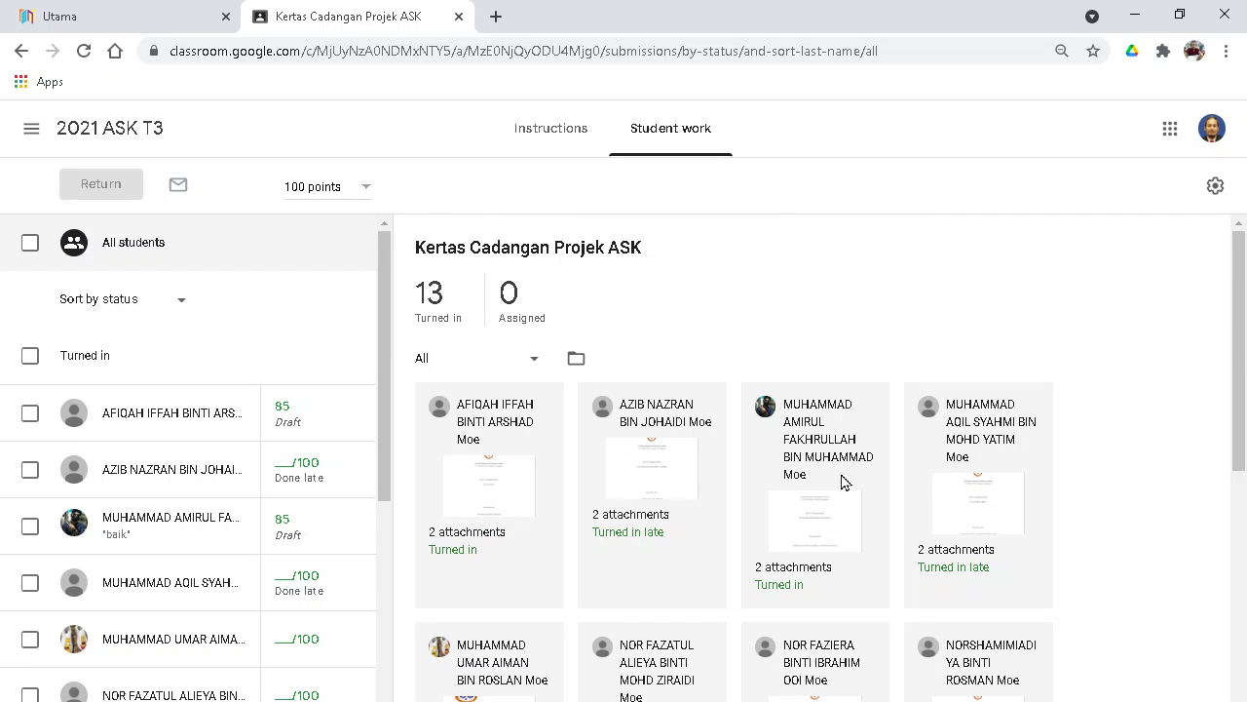
scroll(649, 397, "down", 6)
scroll(651, 397, "up", 6)
Step: Open the first student's Kertas Cadangan Projek submission and read through the whole document
left_click(515, 491)
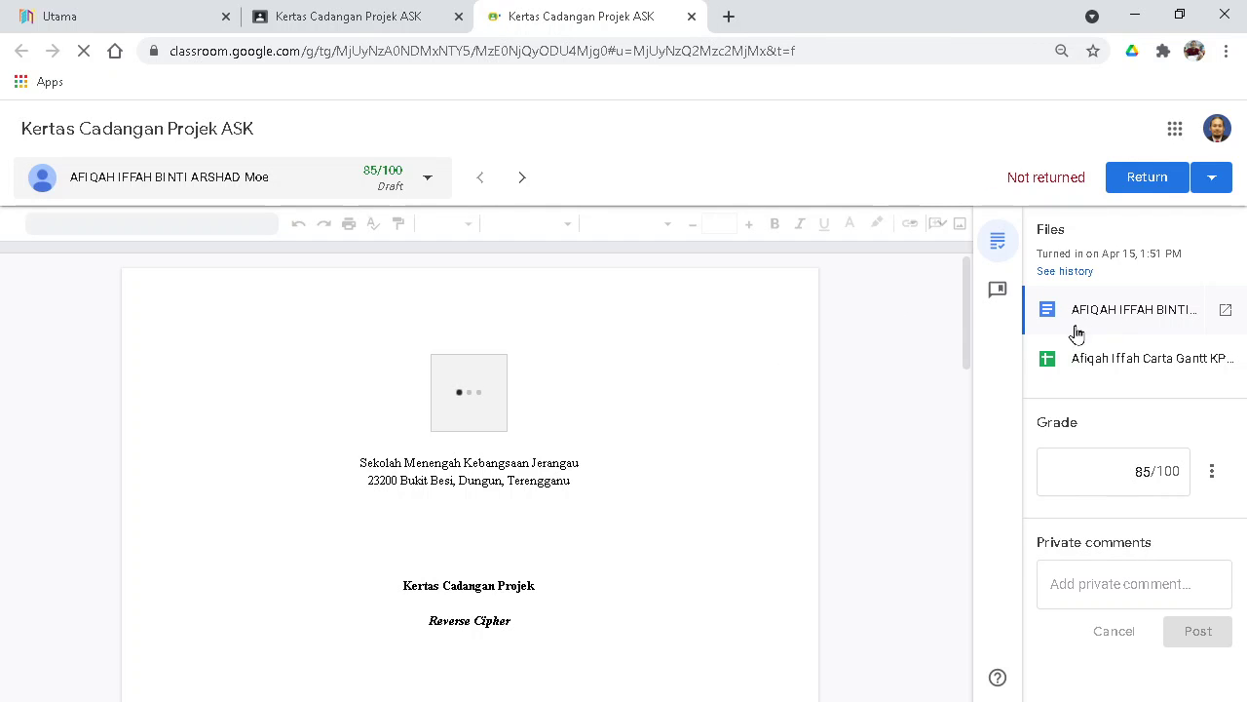
scroll(537, 397, "down", 5)
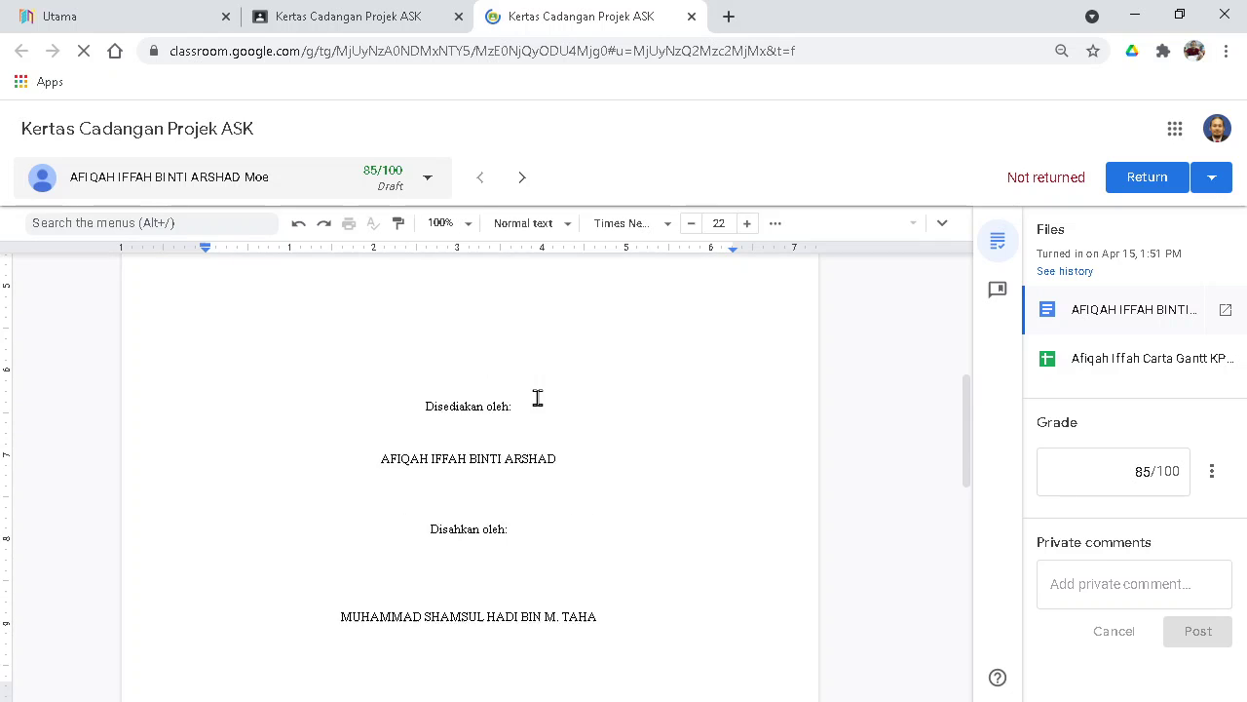
scroll(537, 398, "up", 3)
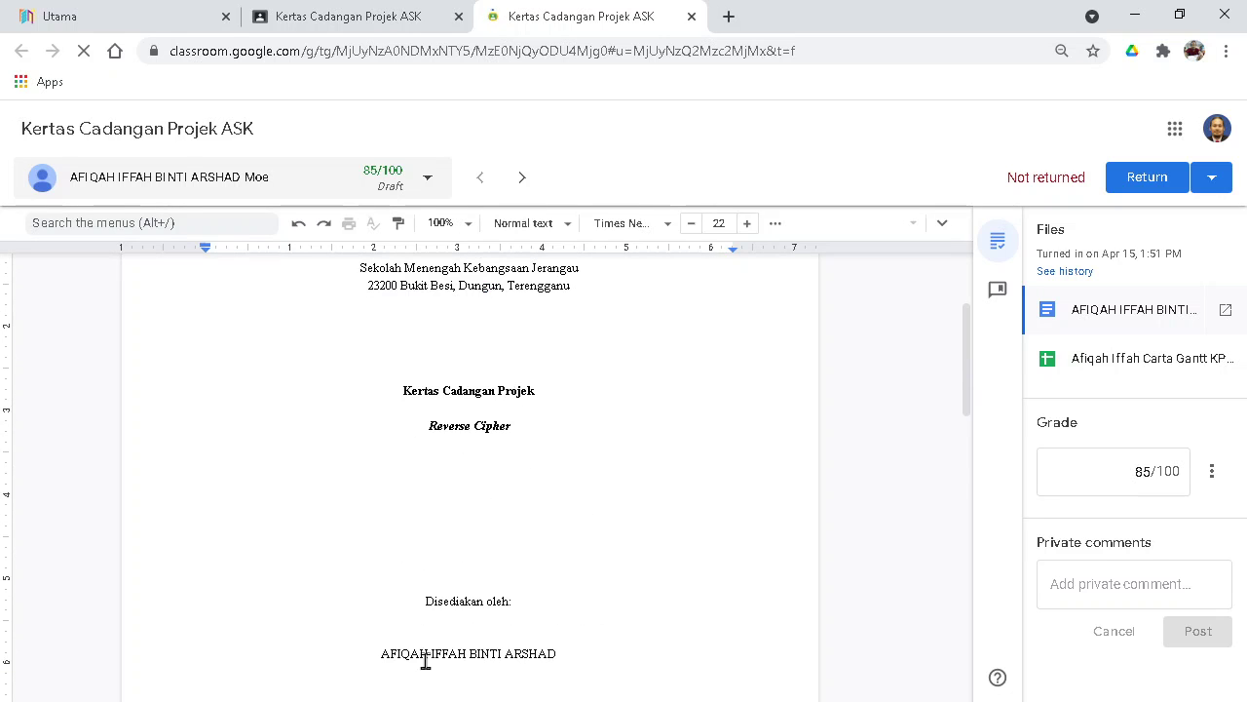
scroll(523, 454, "down", 5)
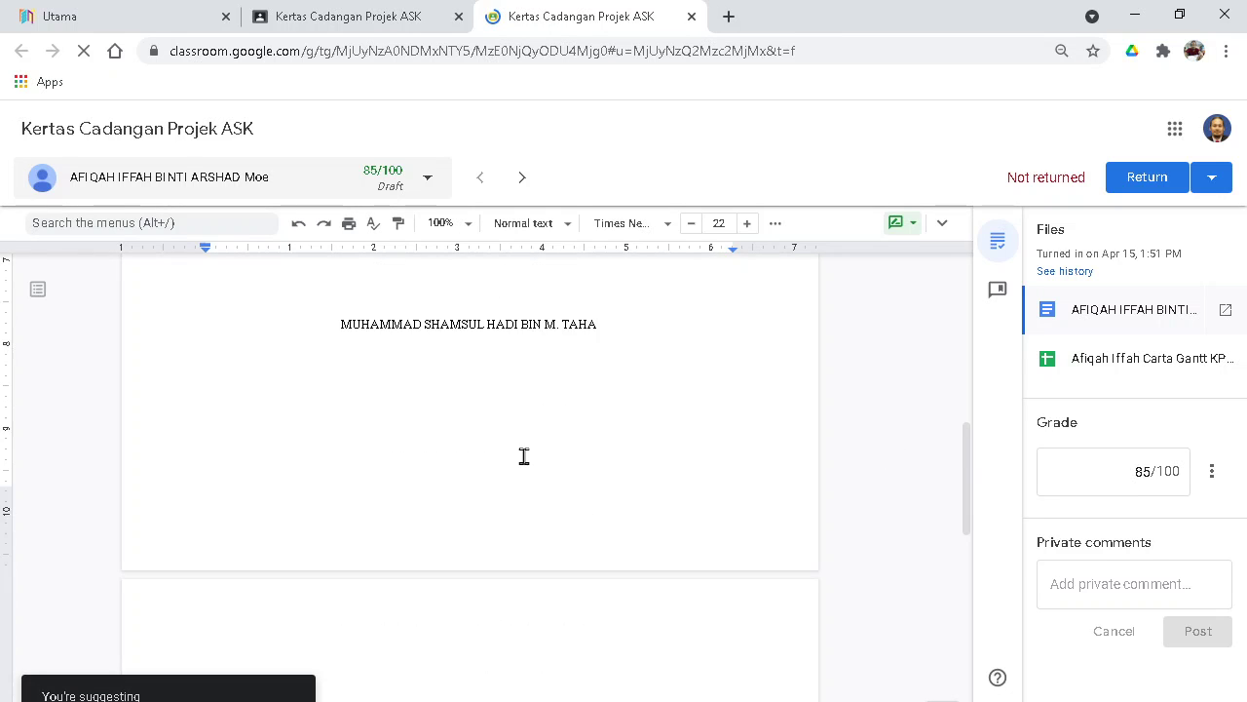
scroll(545, 448, "up", 6)
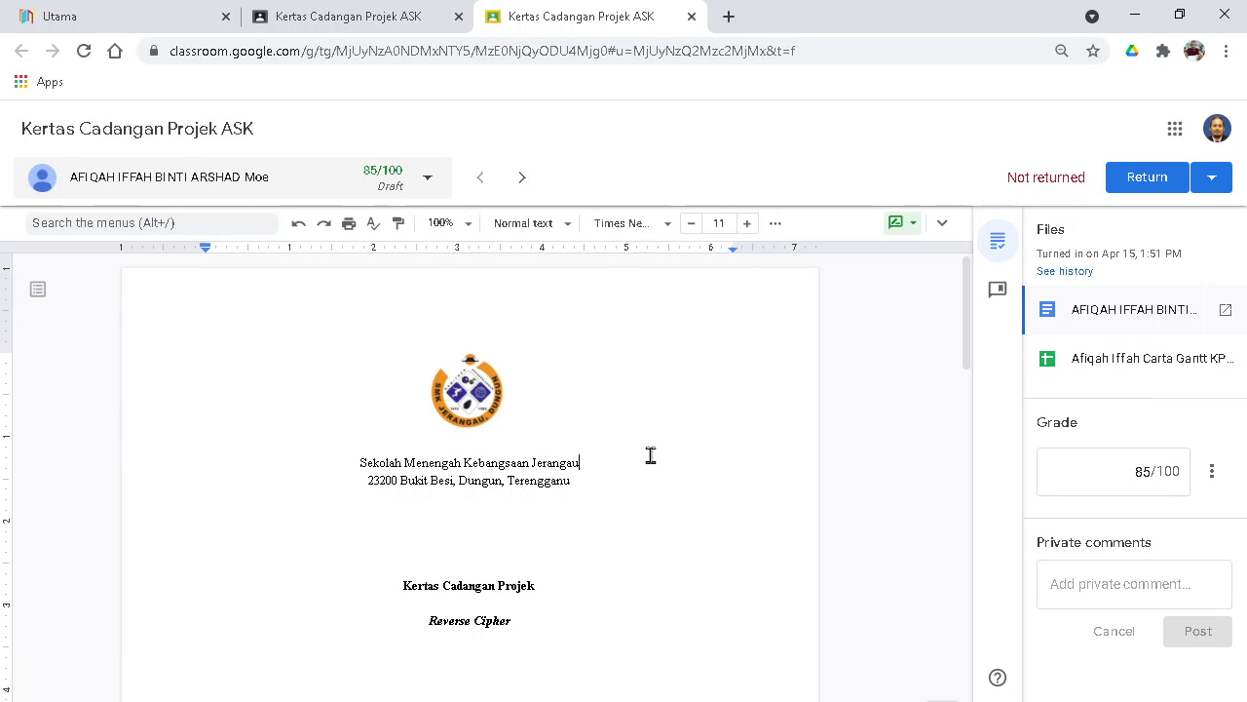
scroll(651, 456, "down", 10)
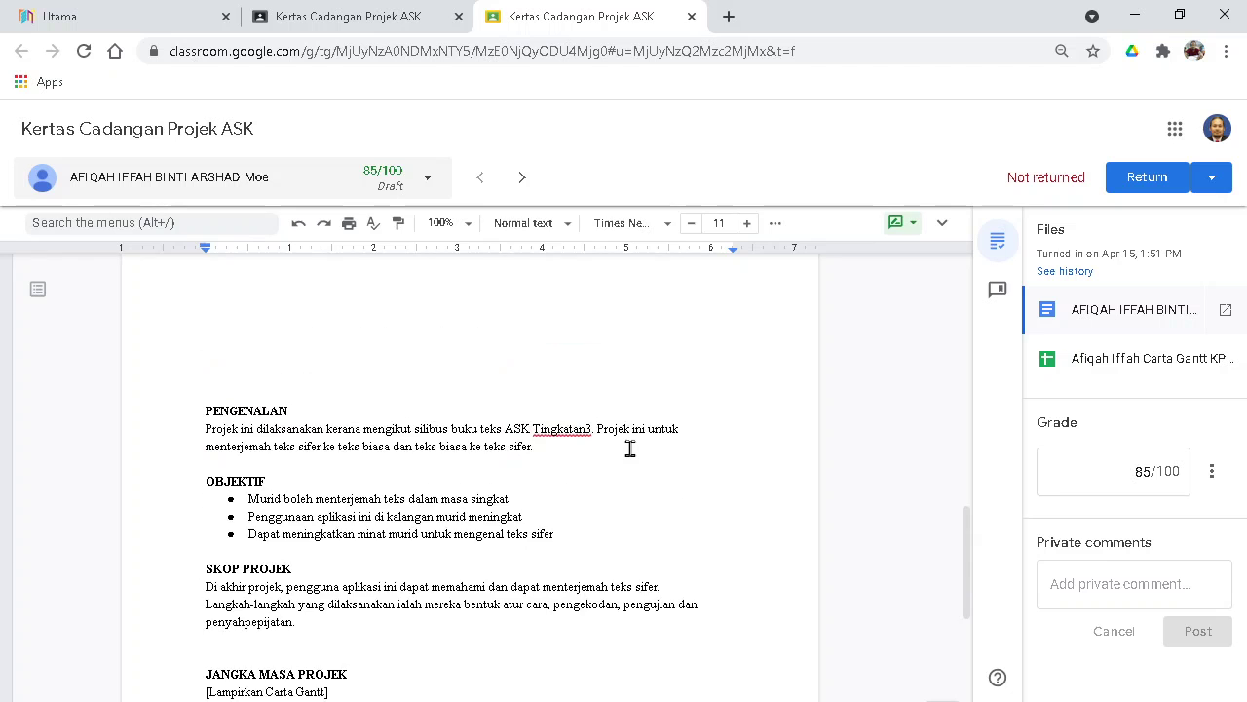
scroll(629, 448, "up", 10)
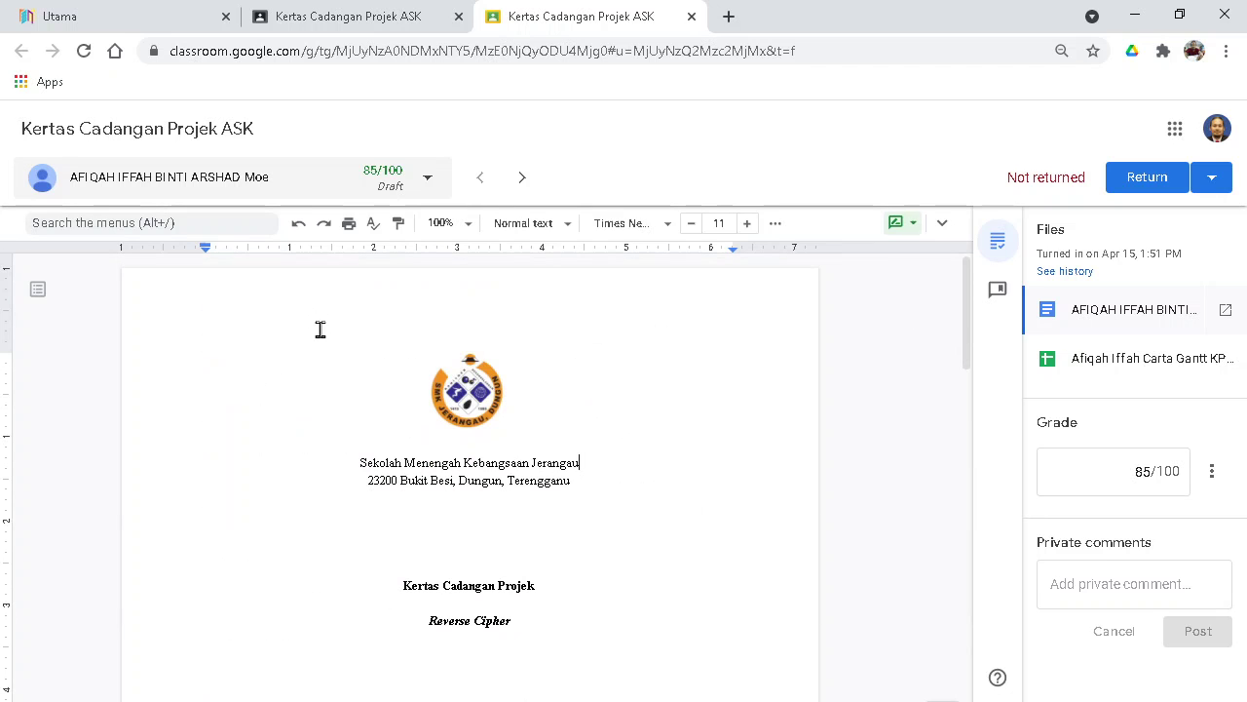
scroll(436, 320, "down", 5)
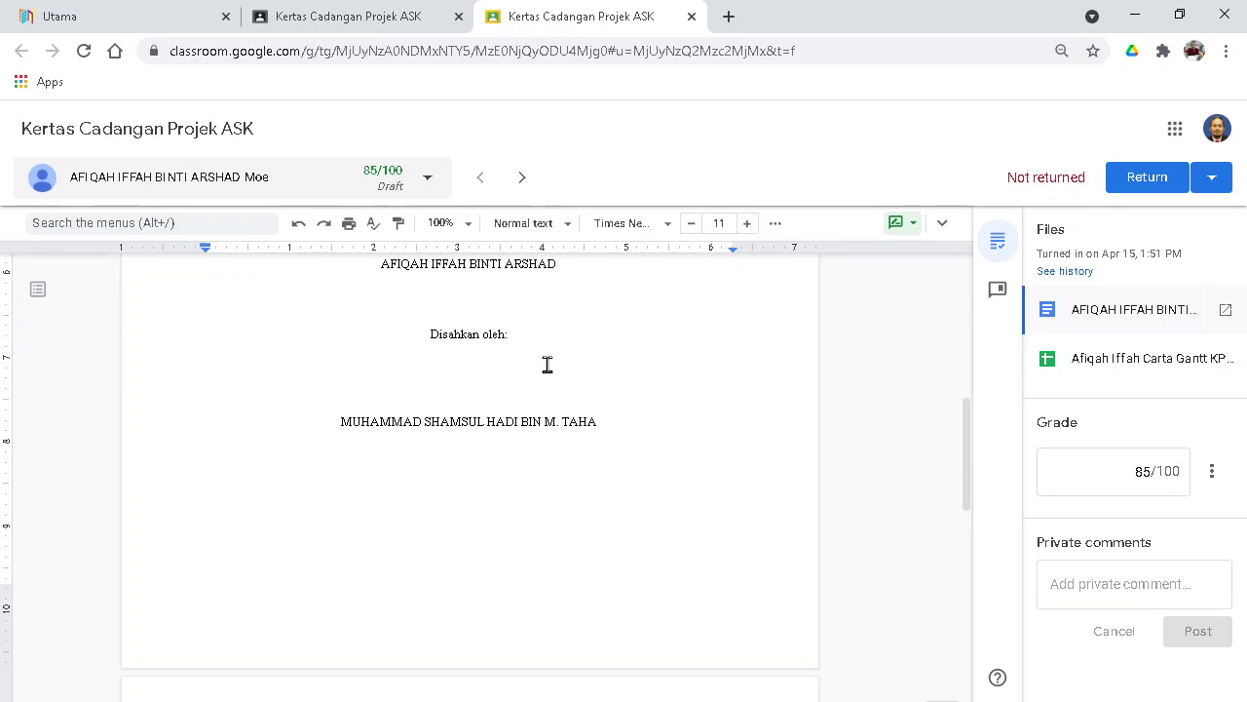
scroll(550, 367, "down", 6)
scroll(552, 368, "up", 8)
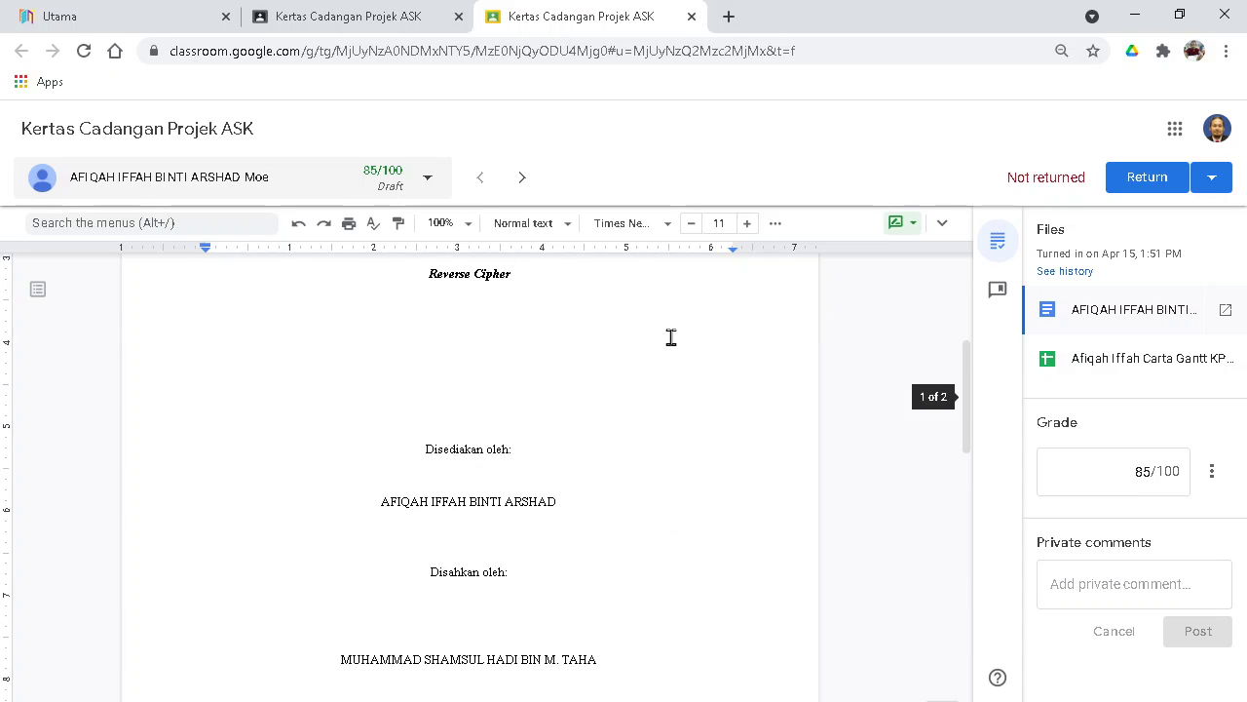
scroll(671, 337, "up", 4)
Step: Post the private comment "Baik" on the submission and return the graded work to the student
left_click(1123, 478)
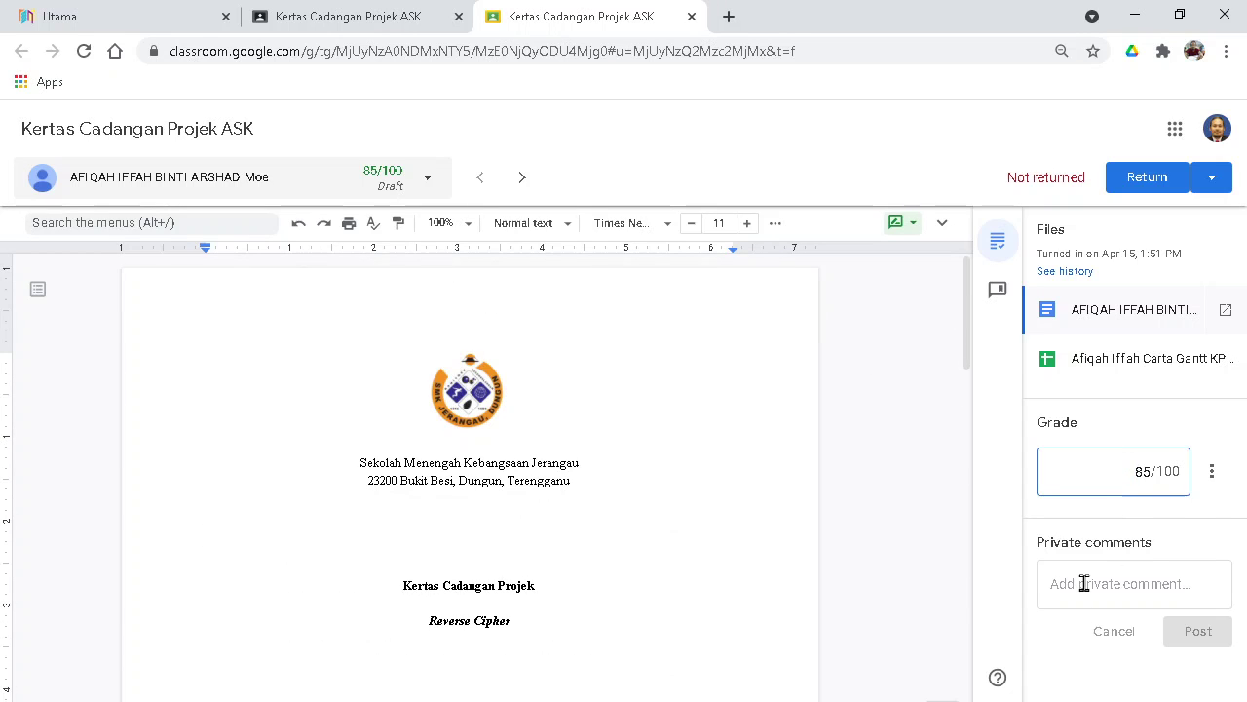
left_click(1084, 583)
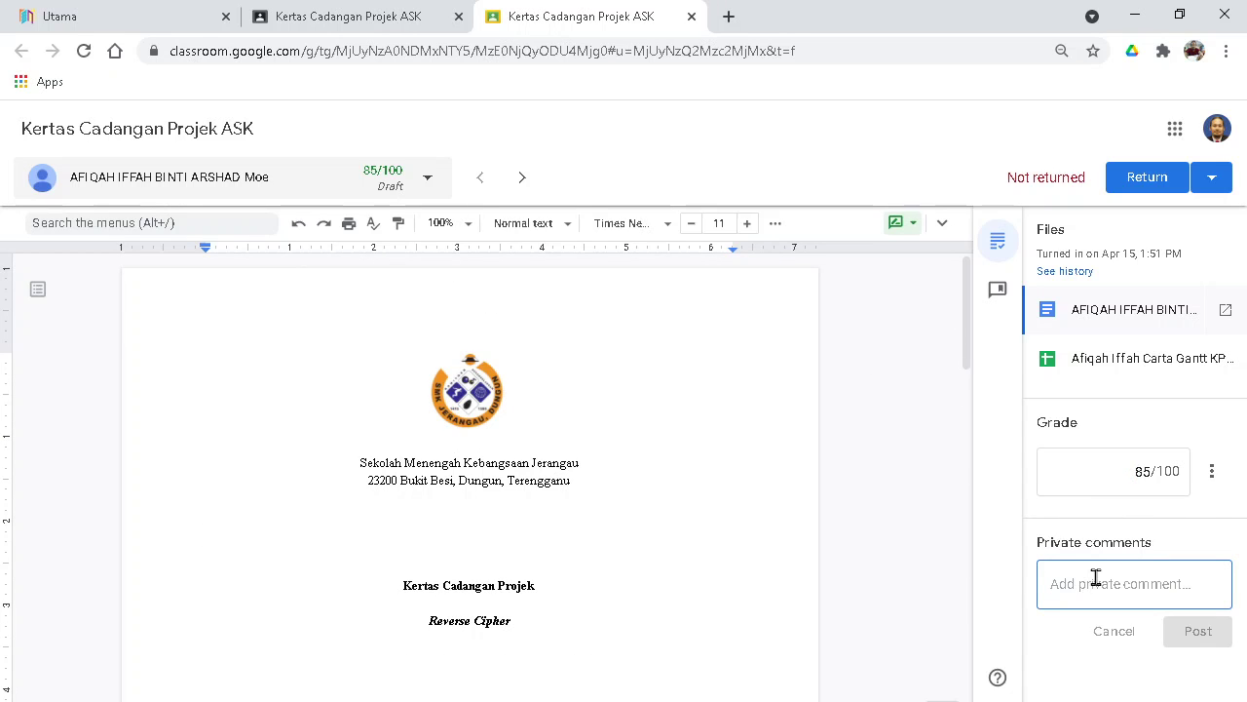
type("Ba")
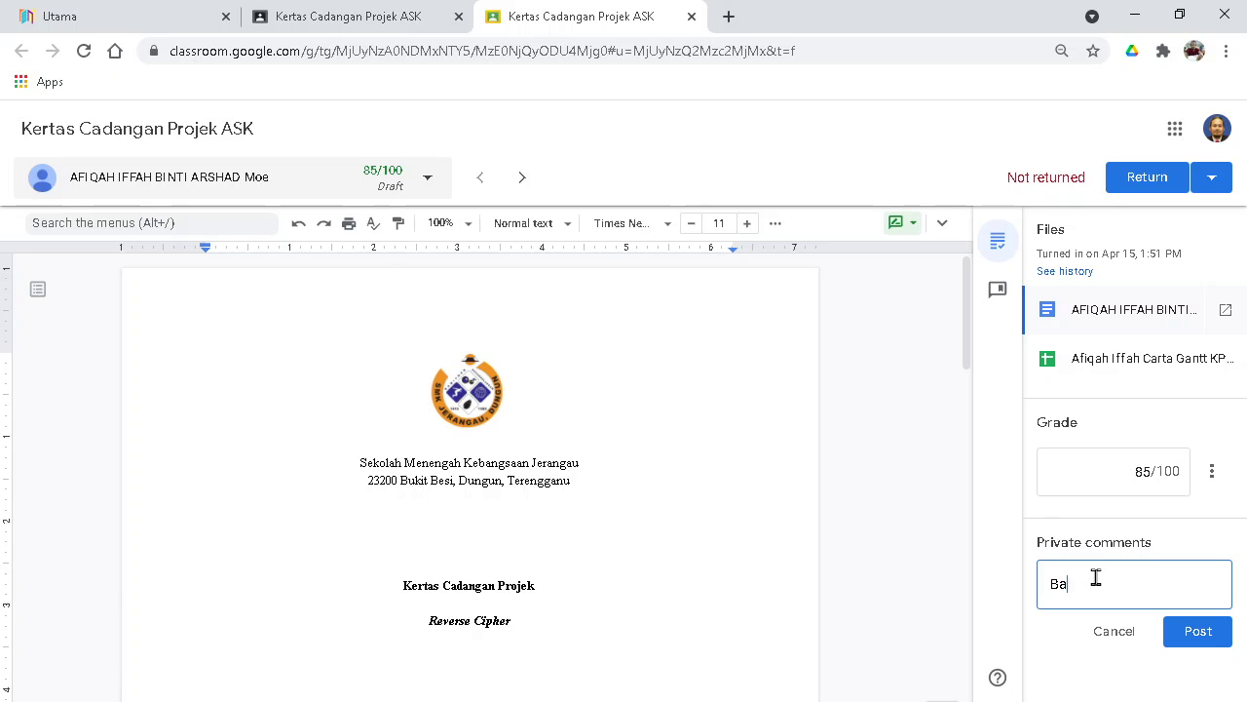
key("BackSpace")
key("BackSpace")
type("Baik")
left_click(1200, 633)
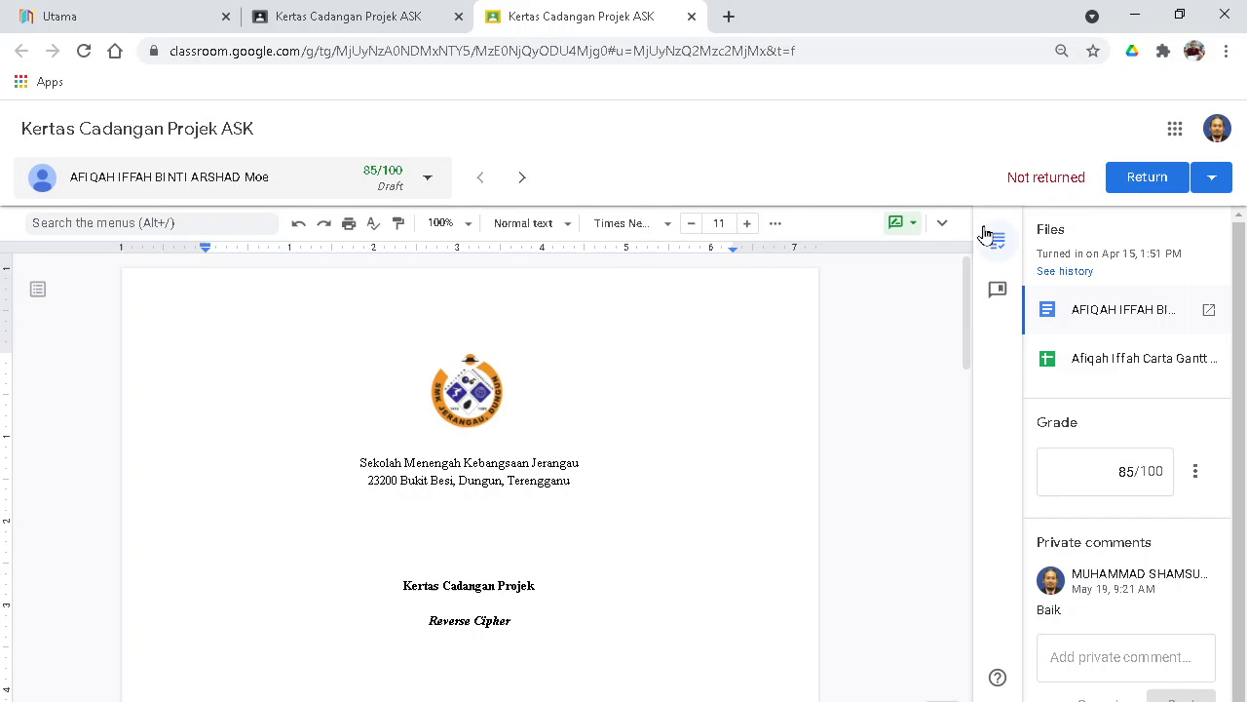
left_click(1142, 181)
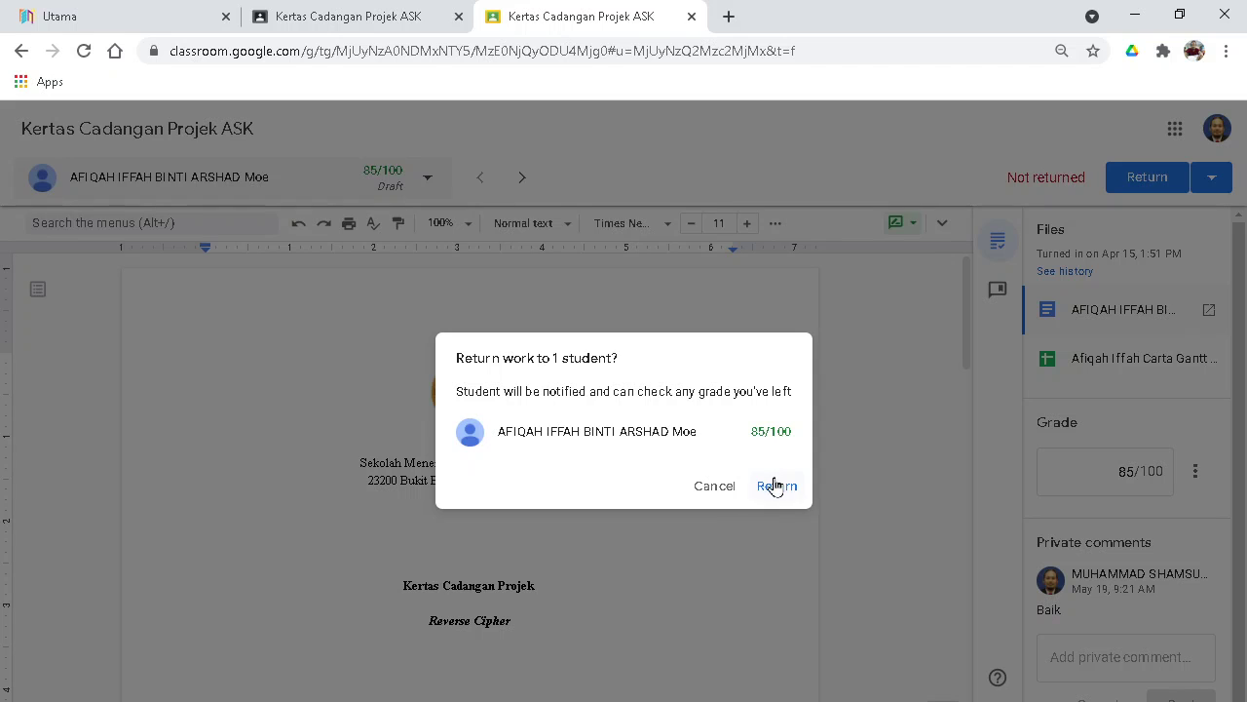
left_click(775, 487)
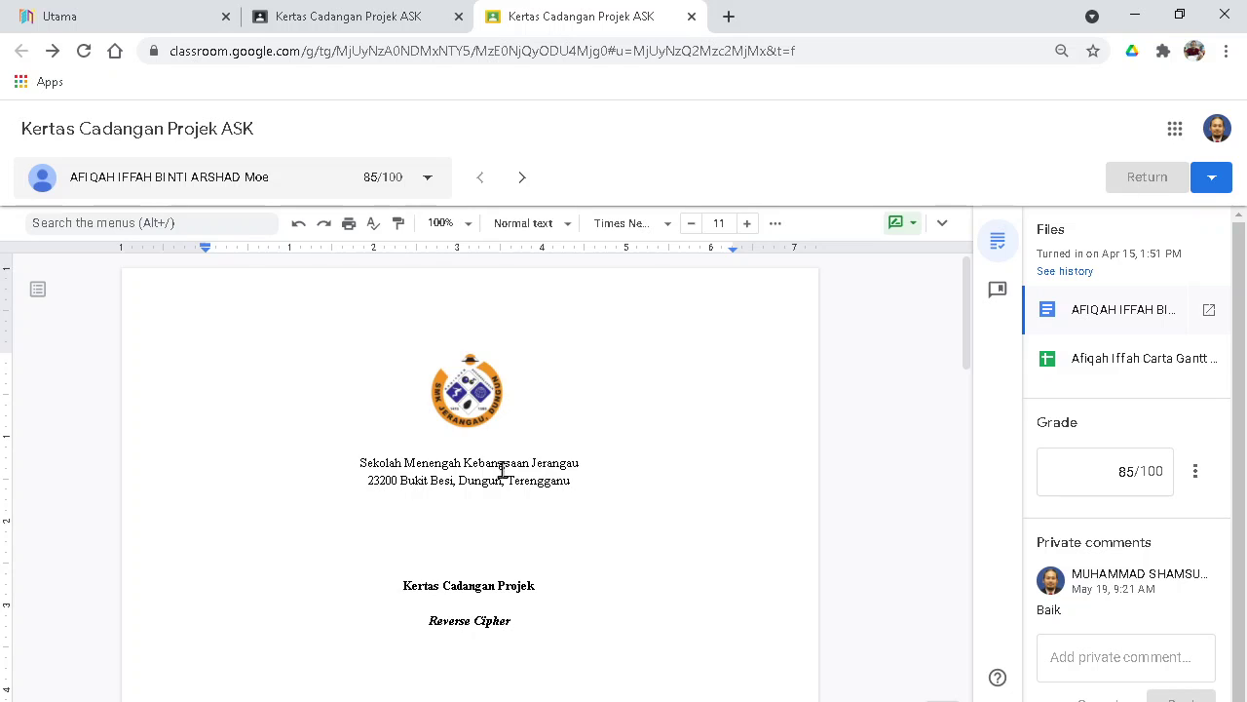
Step: Switch to the second student's Kertas Cadangan Projek ASK submission in the student list
scroll(660, 381, "down", 7)
scroll(660, 382, "up", 7)
left_click(428, 178)
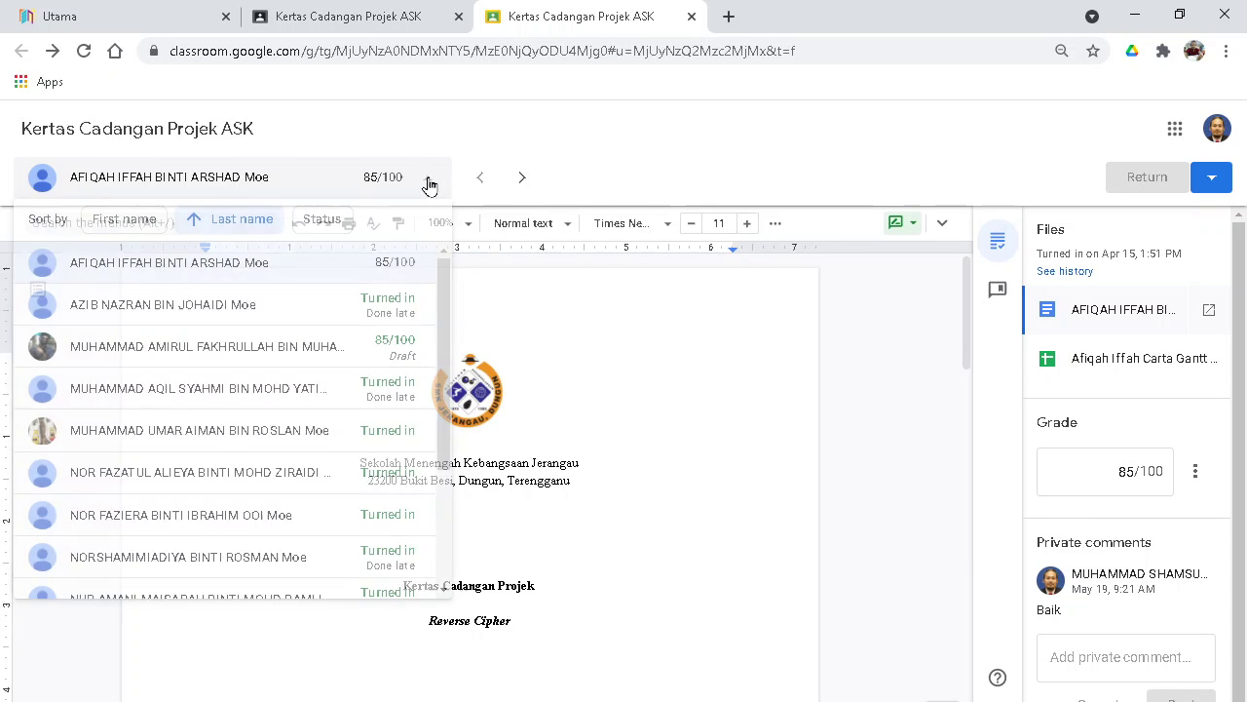
left_click(205, 317)
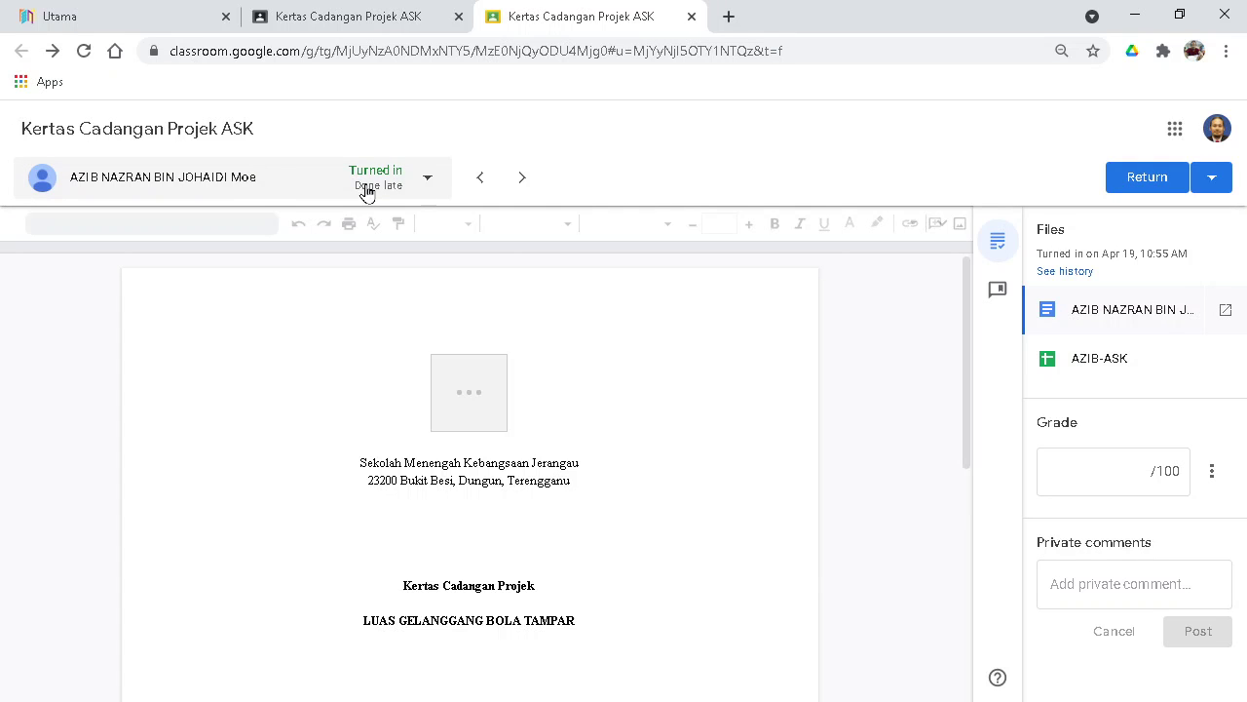
Step: Read through the second student's project proposal document and grade it 70 out of 100
left_click(1133, 468)
scroll(637, 395, "down", 1)
scroll(637, 395, "down", 3)
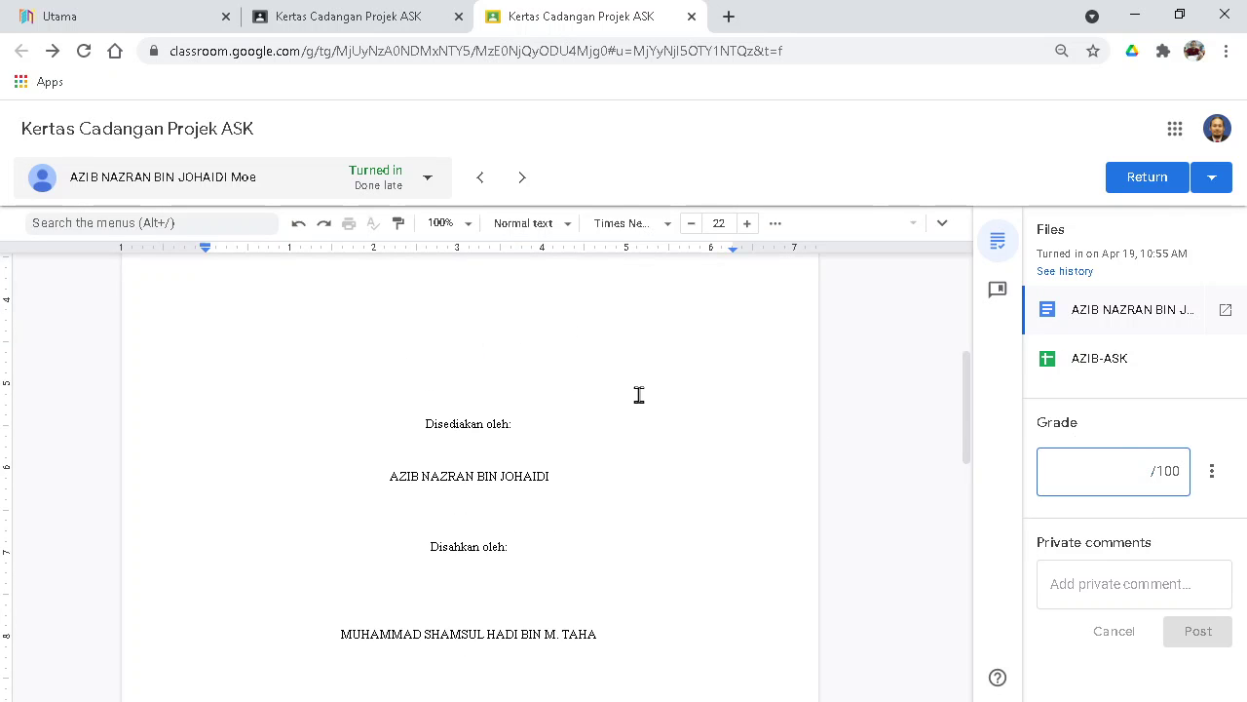
scroll(638, 395, "down", 8)
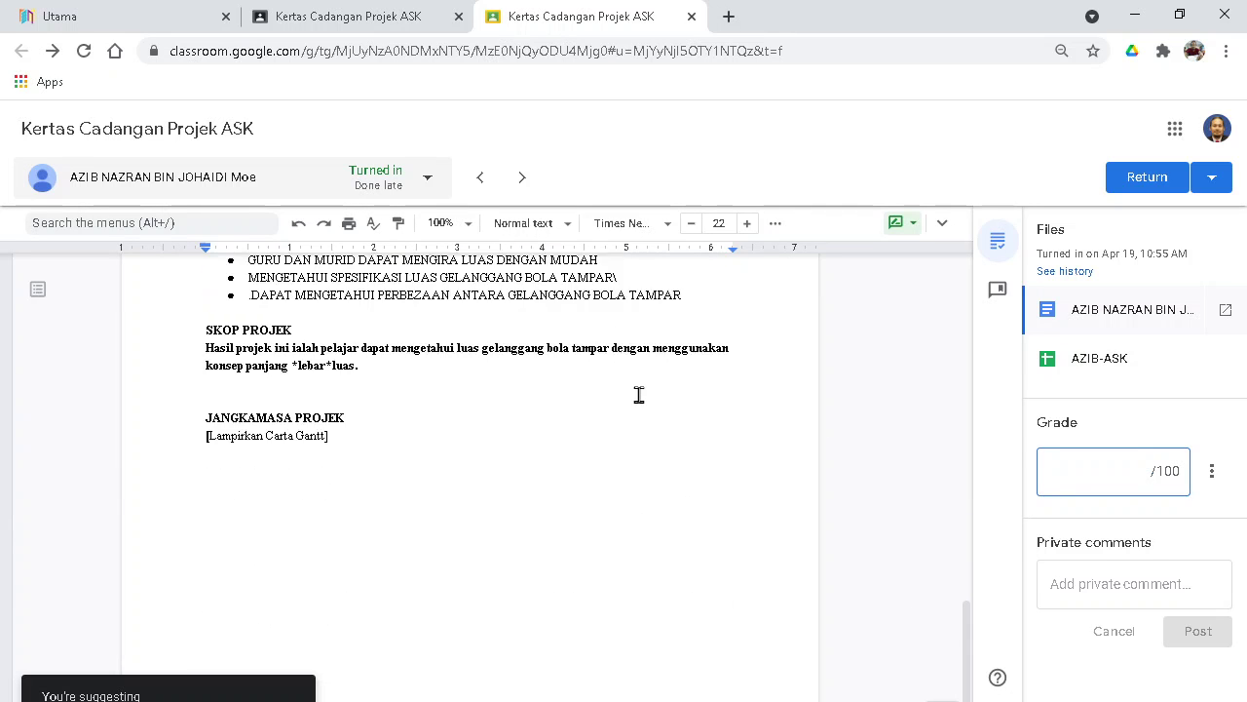
scroll(638, 394, "up", 1)
scroll(445, 517, "up", 3)
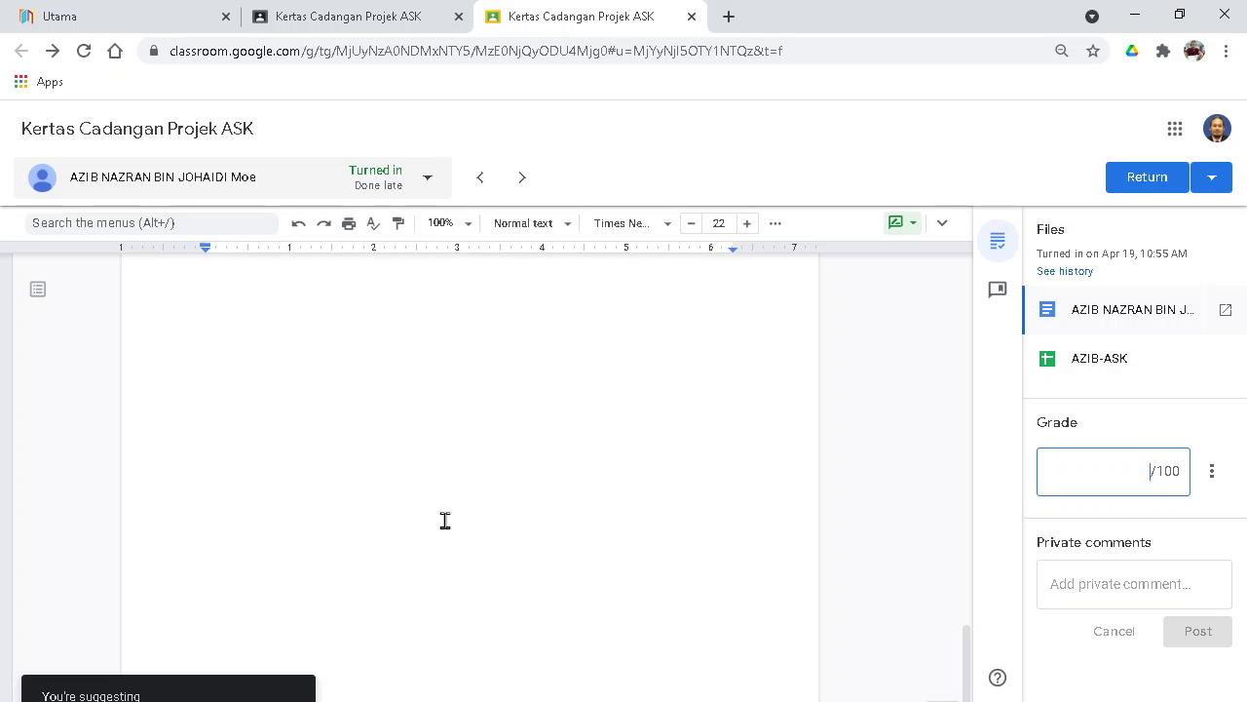
scroll(446, 517, "down", 2)
scroll(446, 518, "down", 4)
scroll(446, 518, "up", 4)
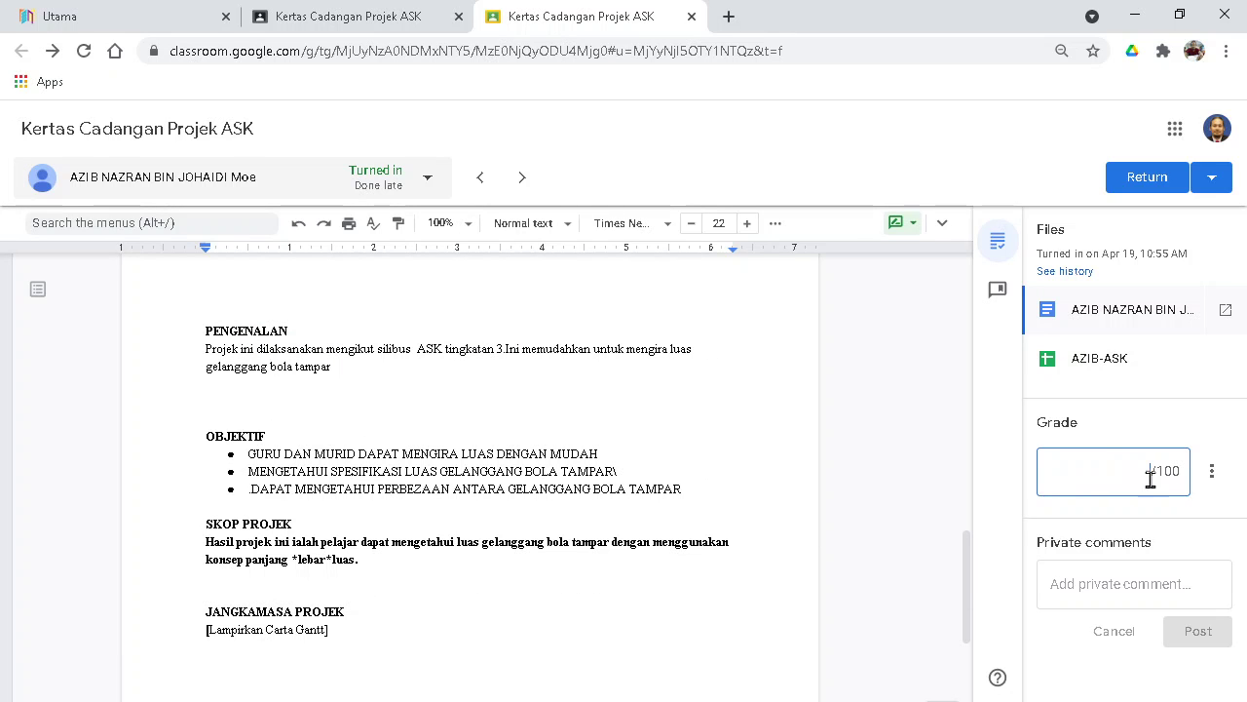
type("70")
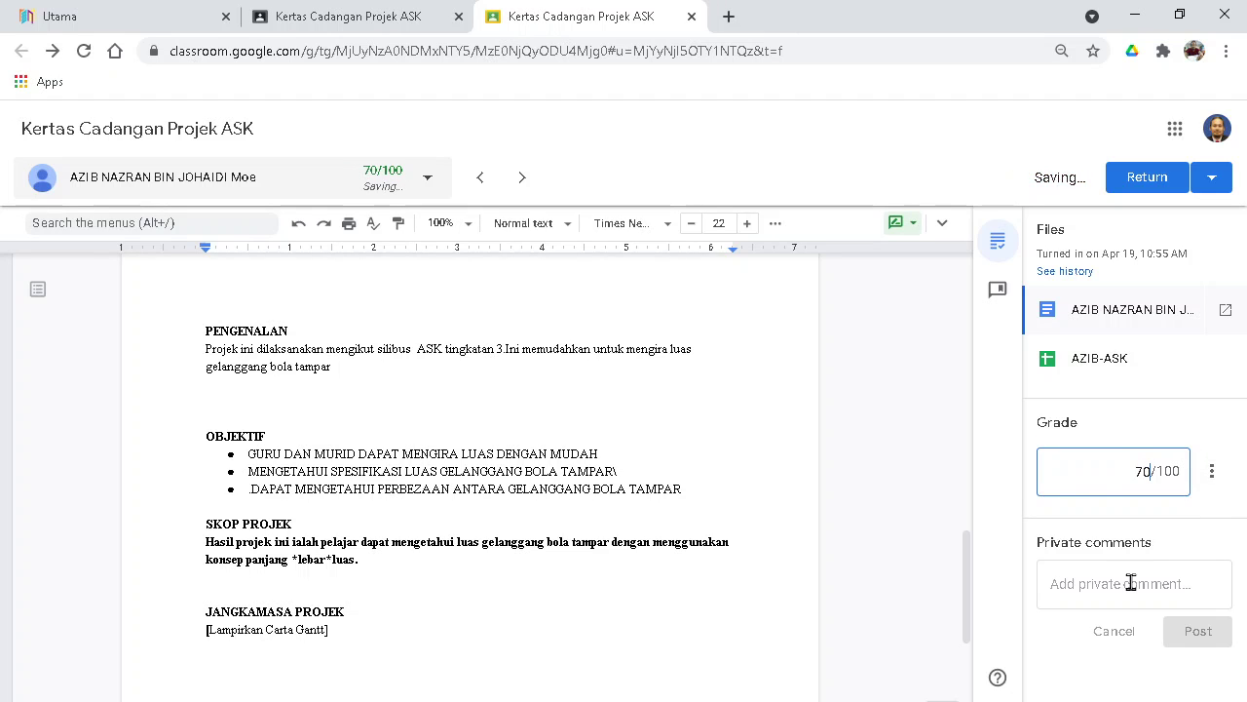
Step: Check the grading status of all students in the submission's student list
left_click(1125, 575)
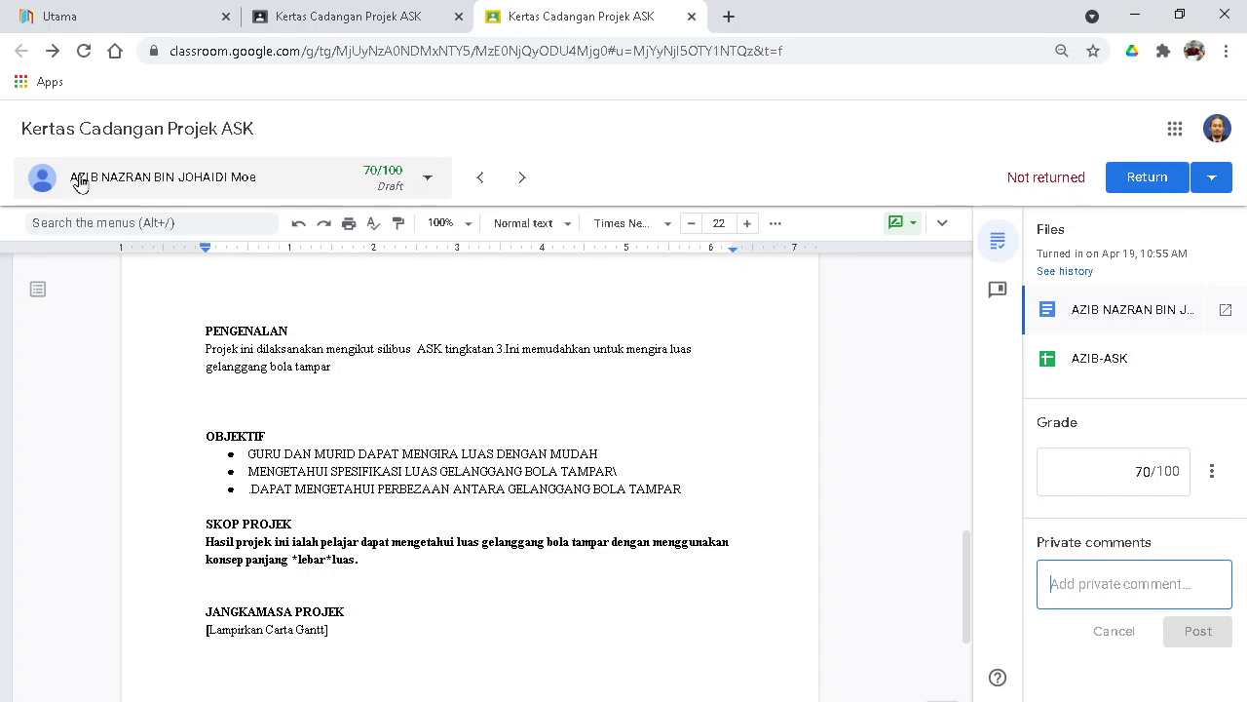
left_click(220, 164)
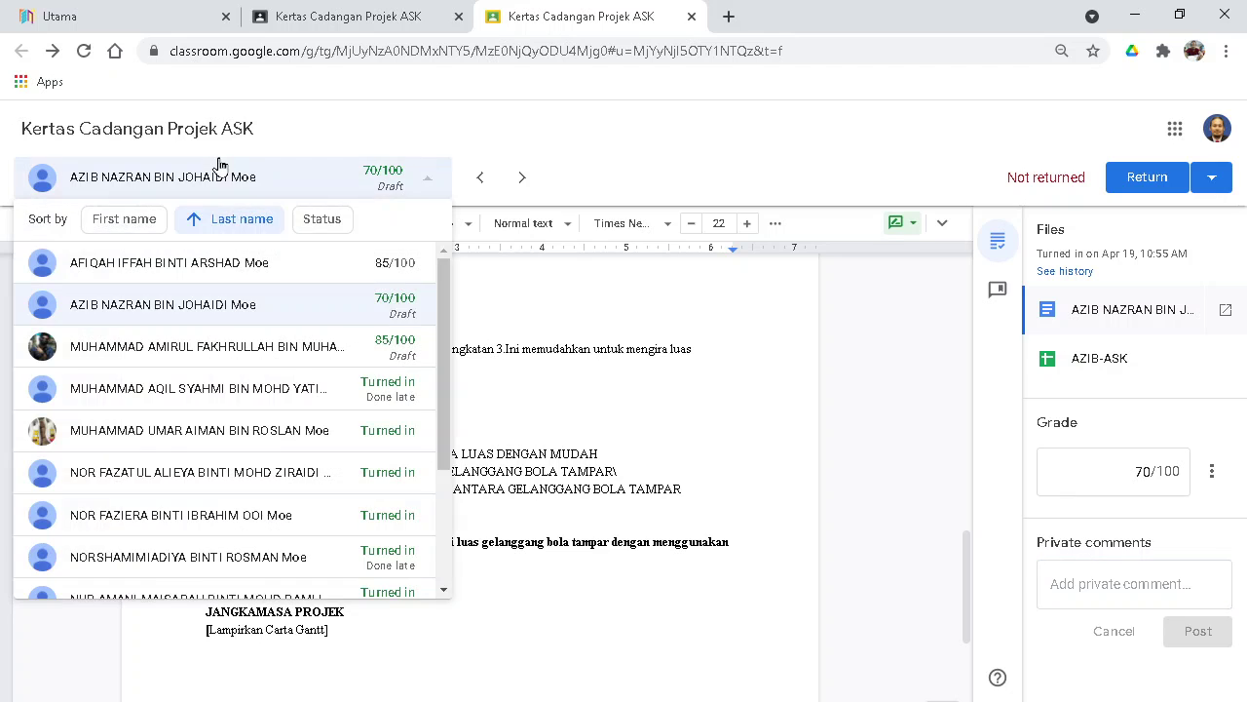
left_click(779, 475)
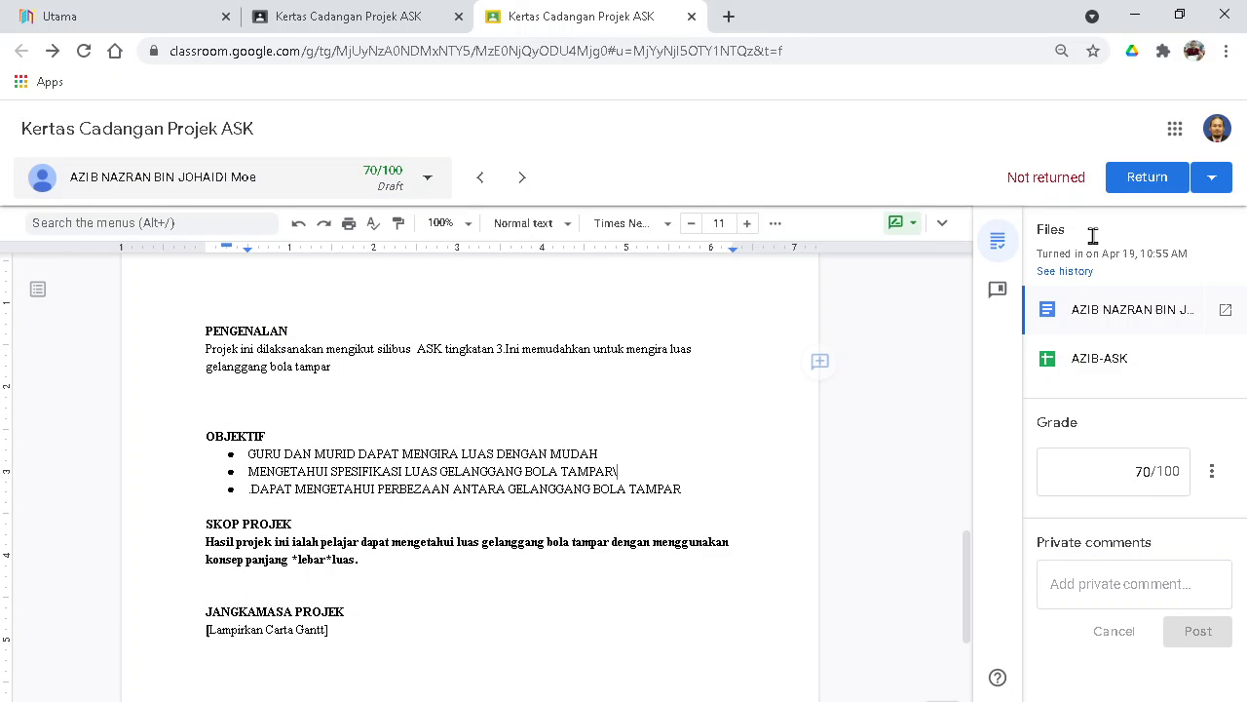
Step: Close the submission and look through the 2021 ASK T3 gradebook for all students and assignments
left_click(690, 18)
scroll(684, 394, "down", 6)
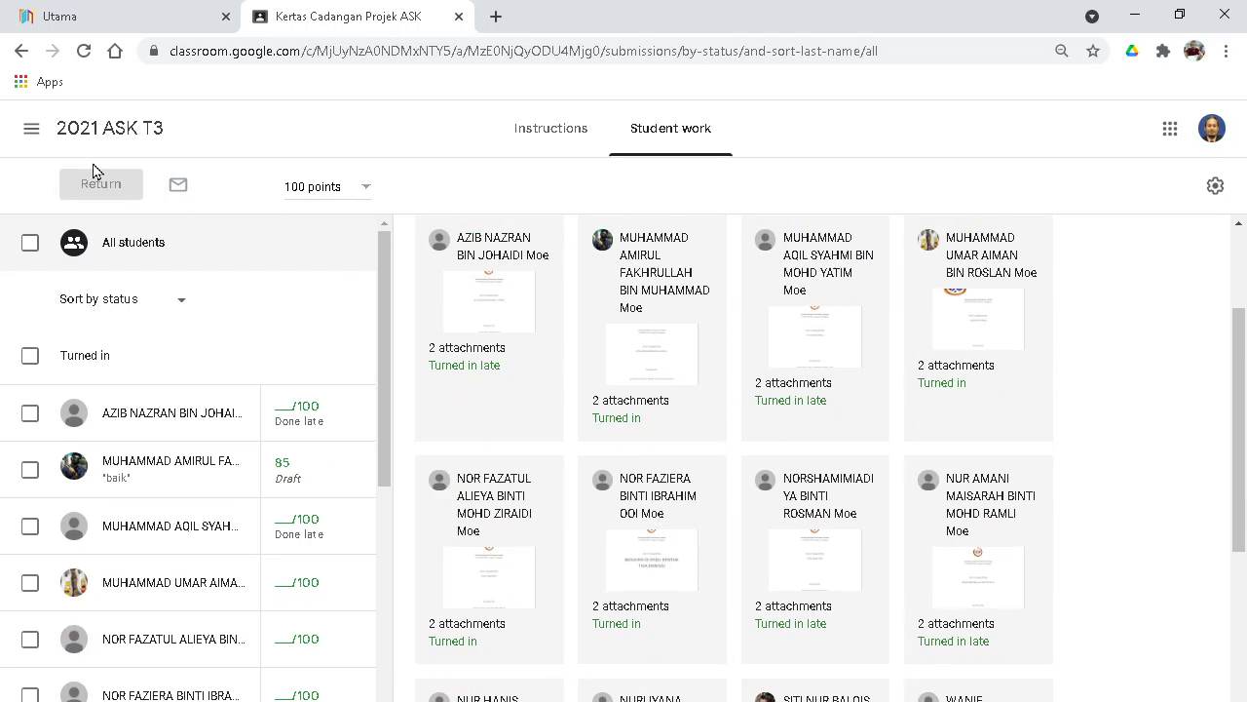
left_click(22, 50)
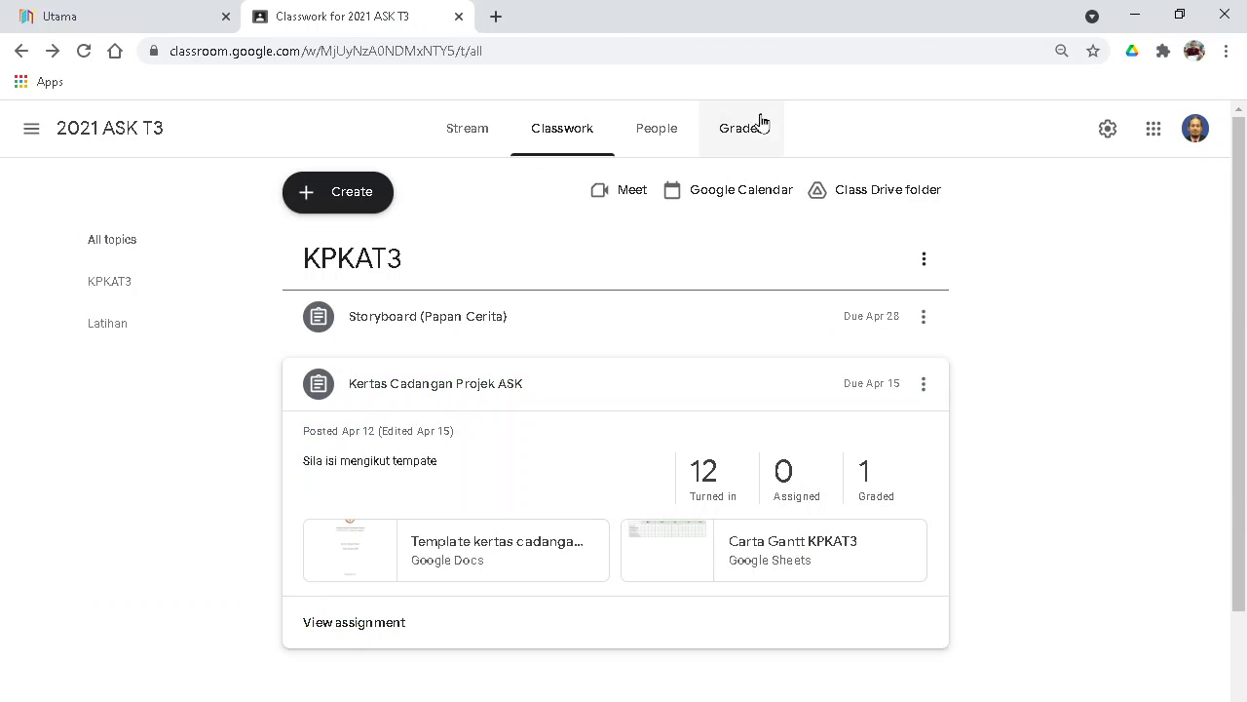
left_click(734, 133)
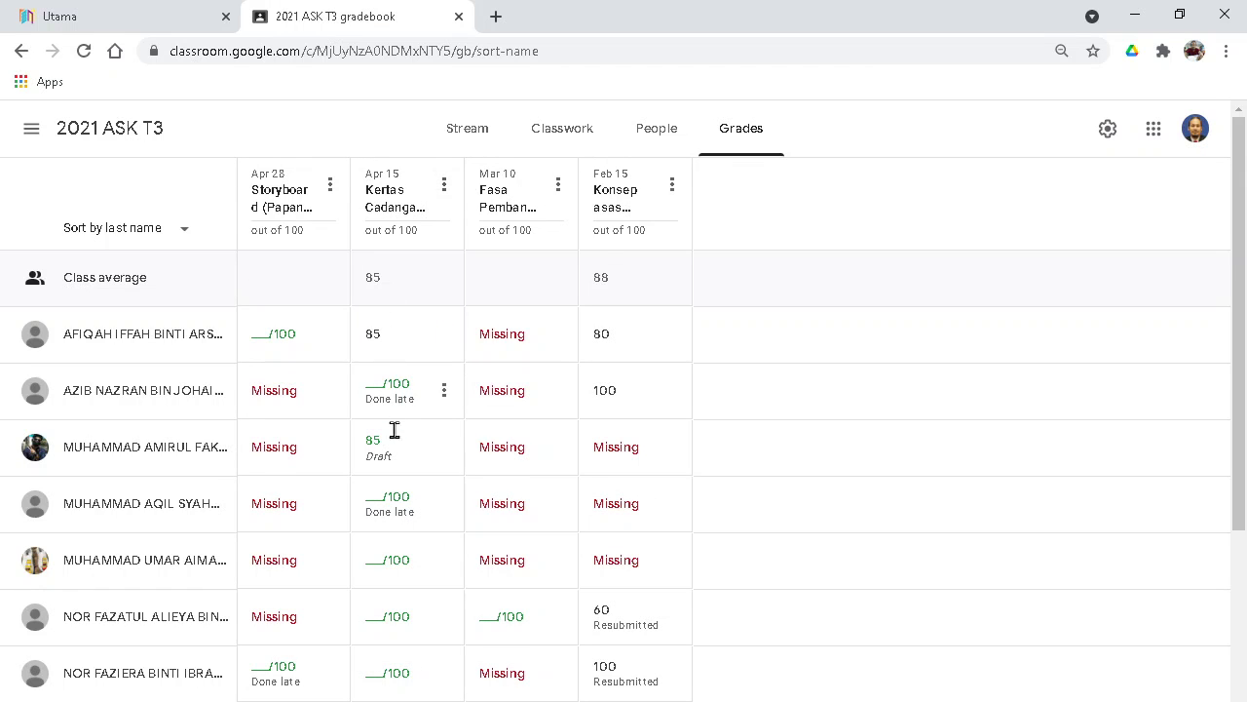
scroll(397, 430, "down", 3)
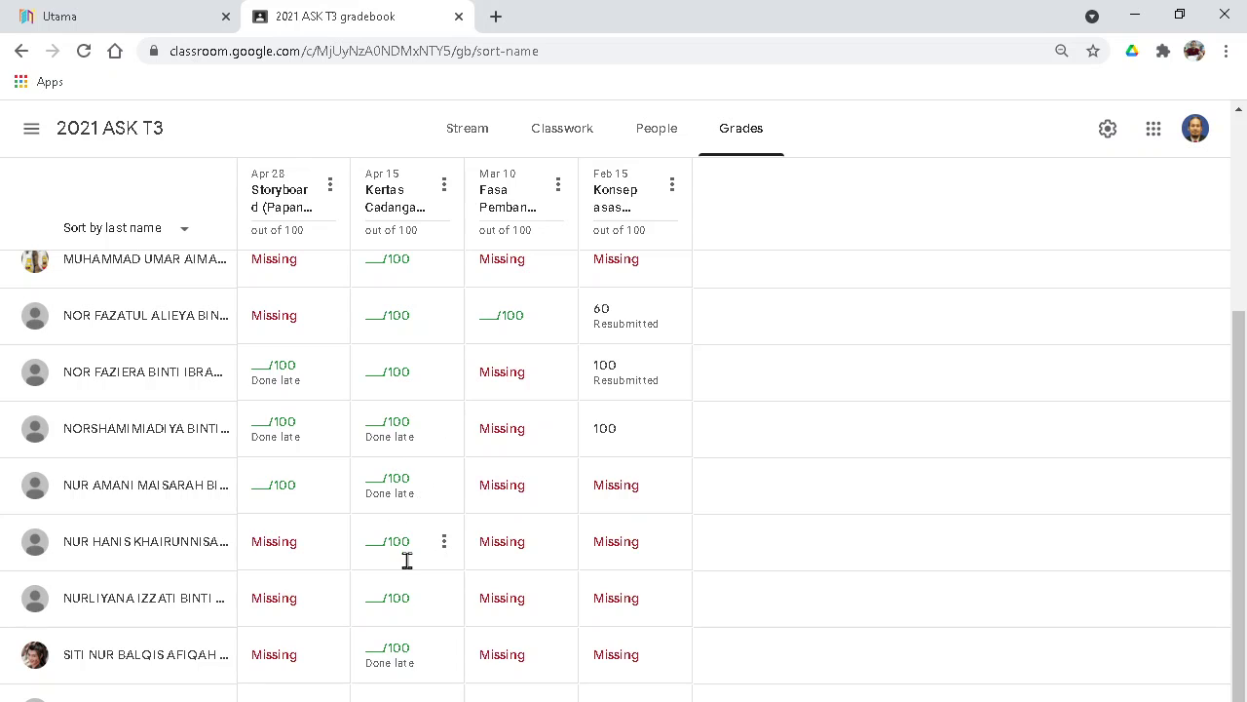
scroll(407, 561, "up", 3)
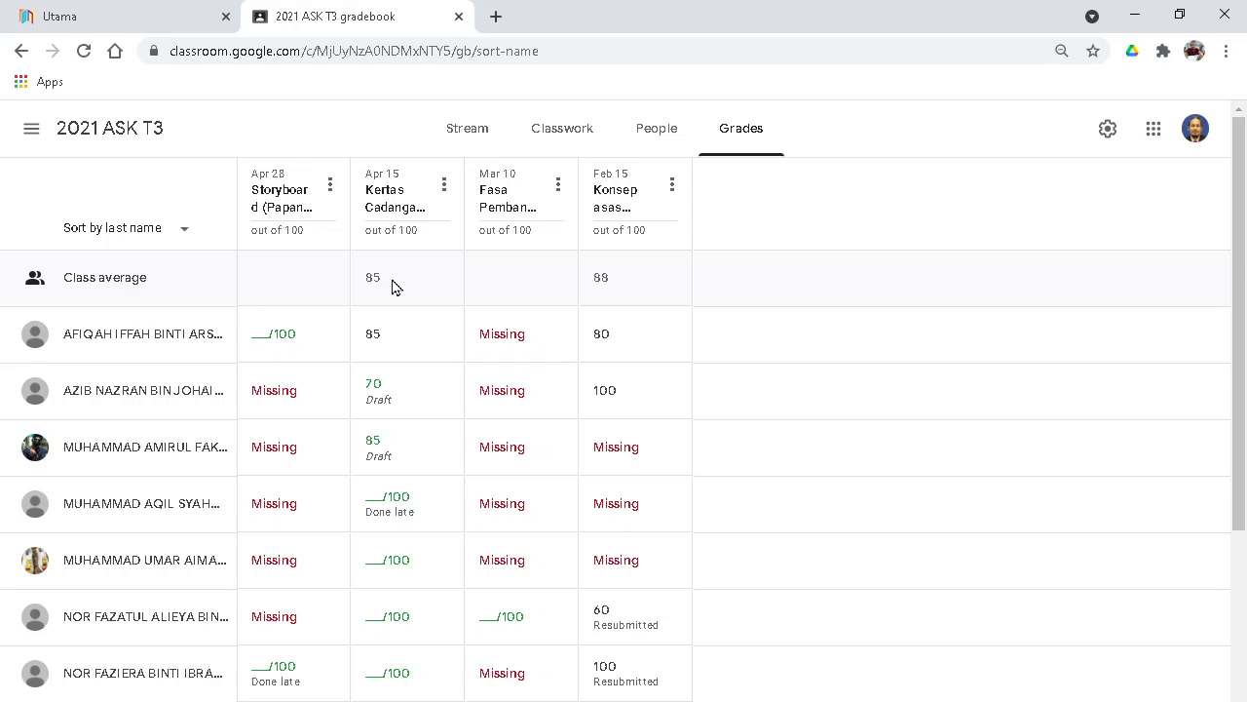
Step: Return to the class overview and open the classwork of the 4 PVMA 2021 class with the Menyulam dan menjarang Tanaman assignment
left_click(33, 128)
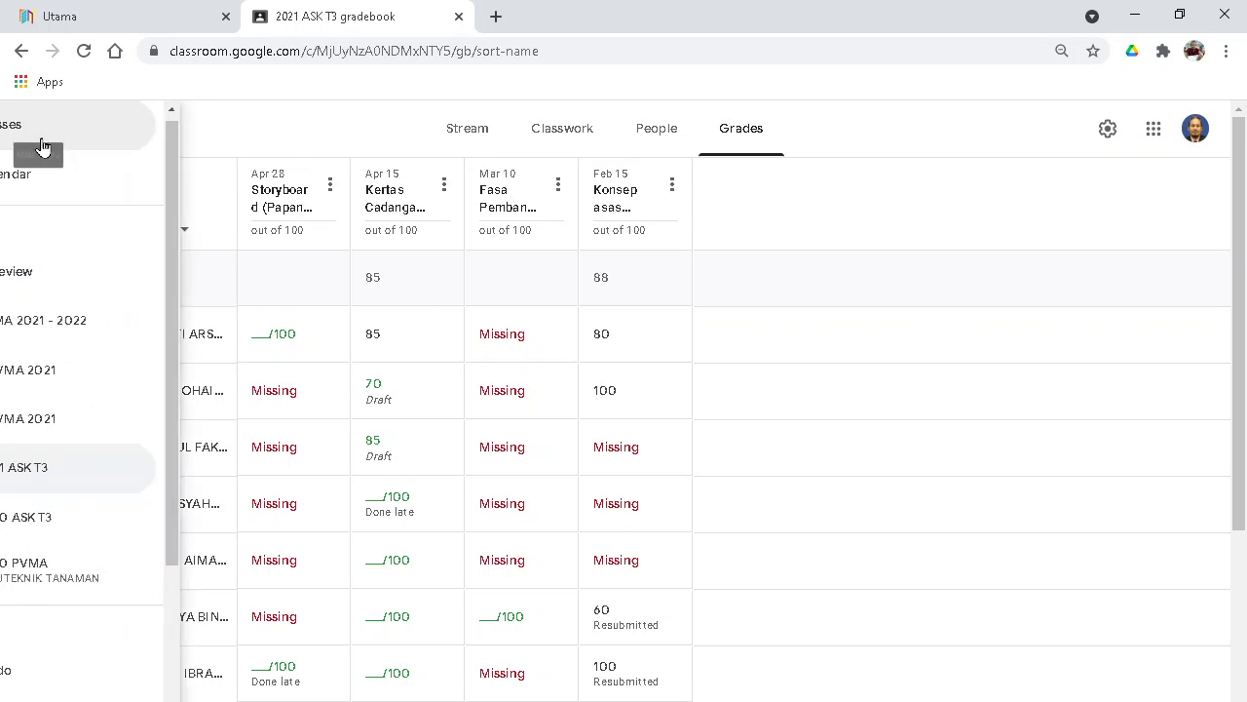
left_click(69, 126)
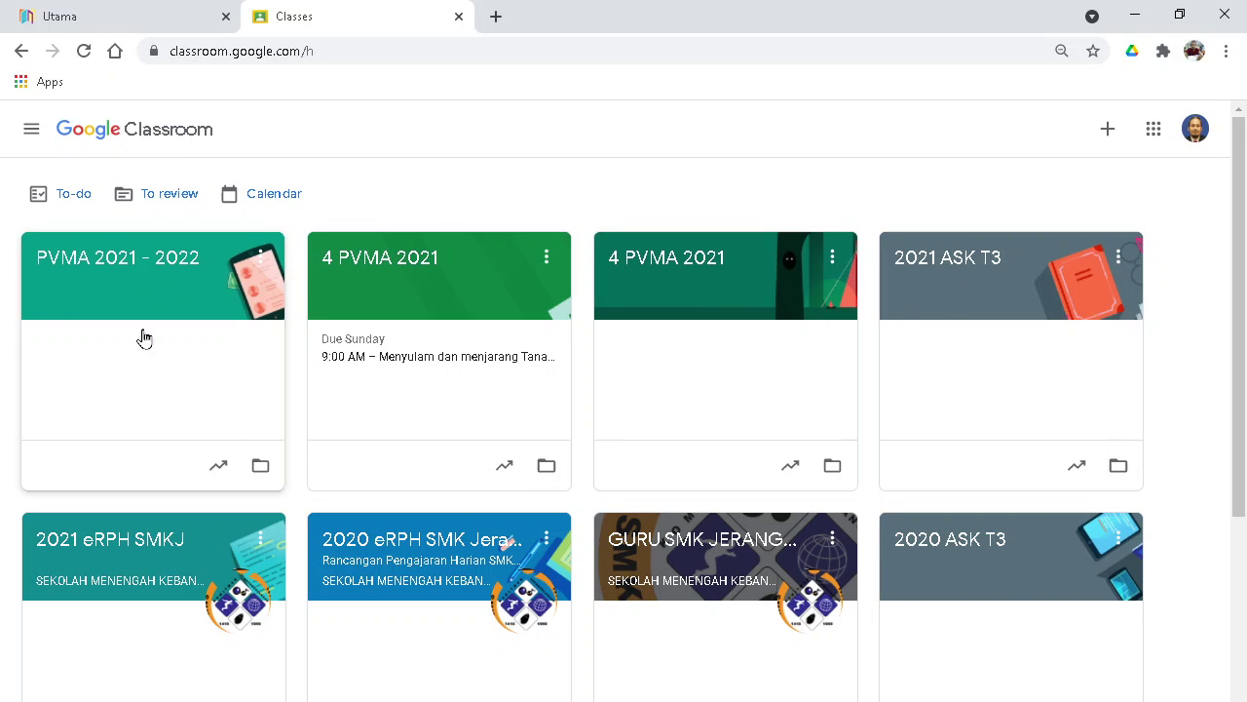
left_click(379, 263)
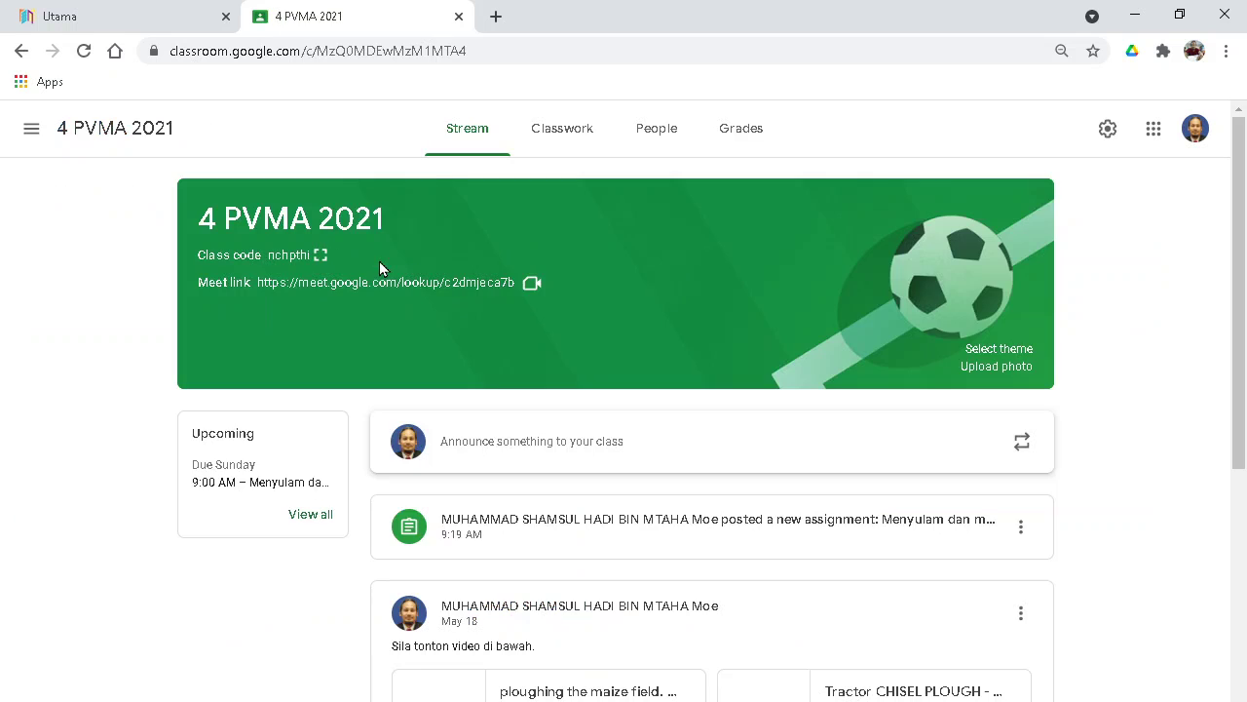
left_click(27, 135)
left_click(28, 132)
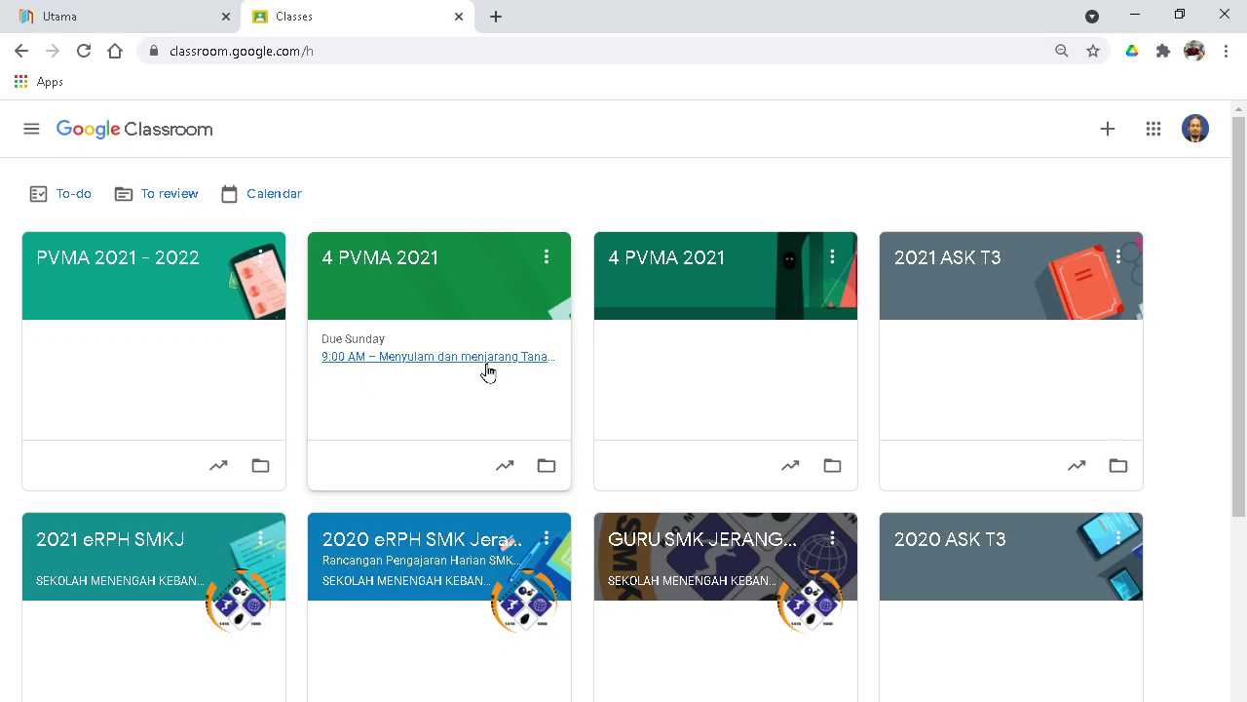
left_click(357, 251)
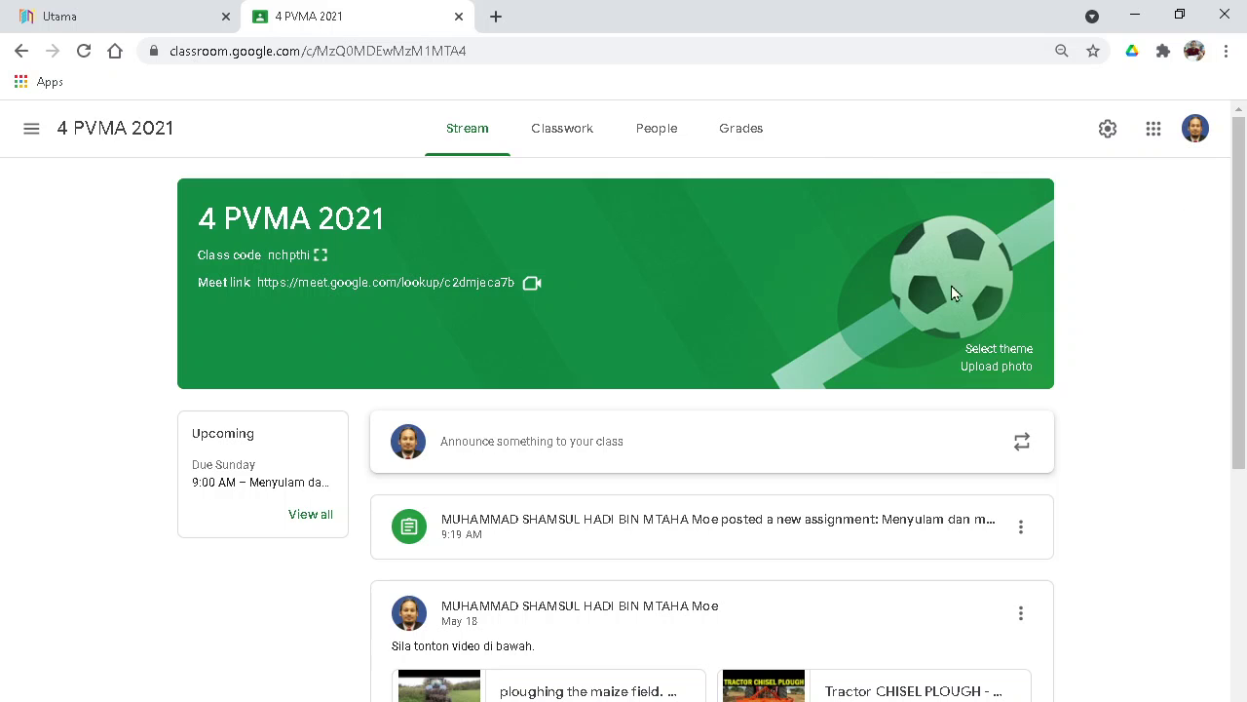
left_click(546, 127)
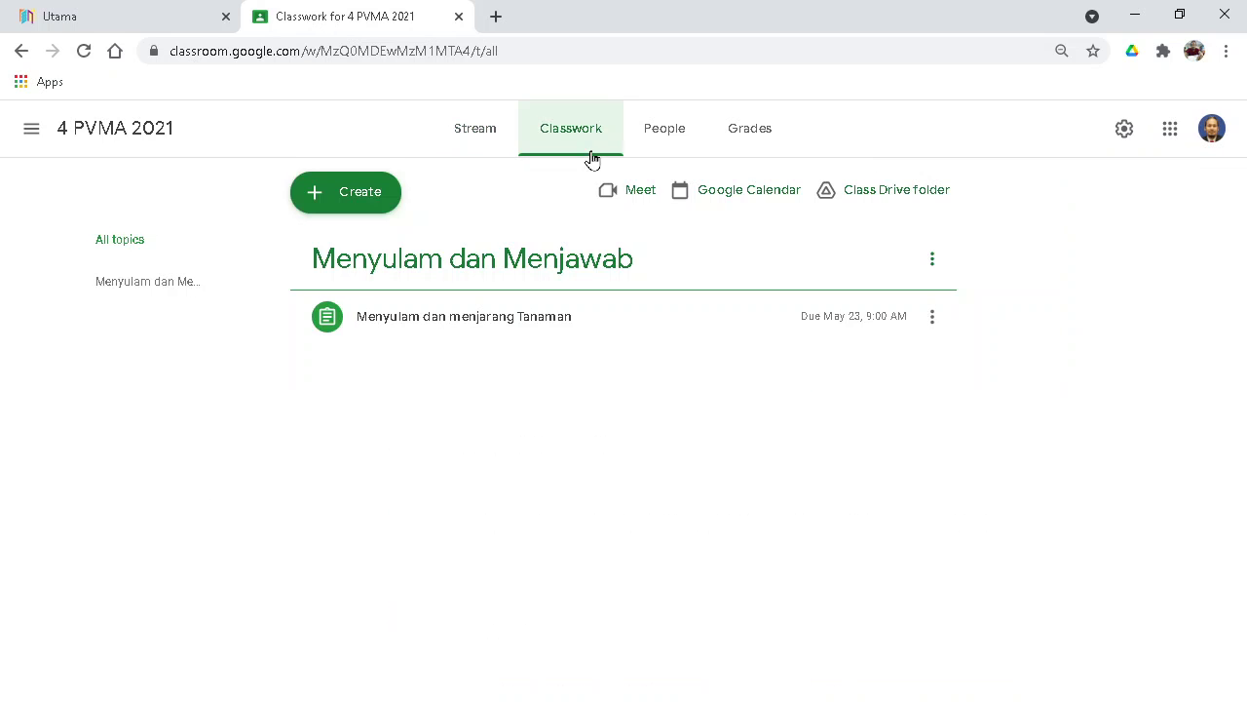
Step: Open the class's Google Calendar and look through the calendar list and the assignment dates for April and May 2021
left_click(765, 192)
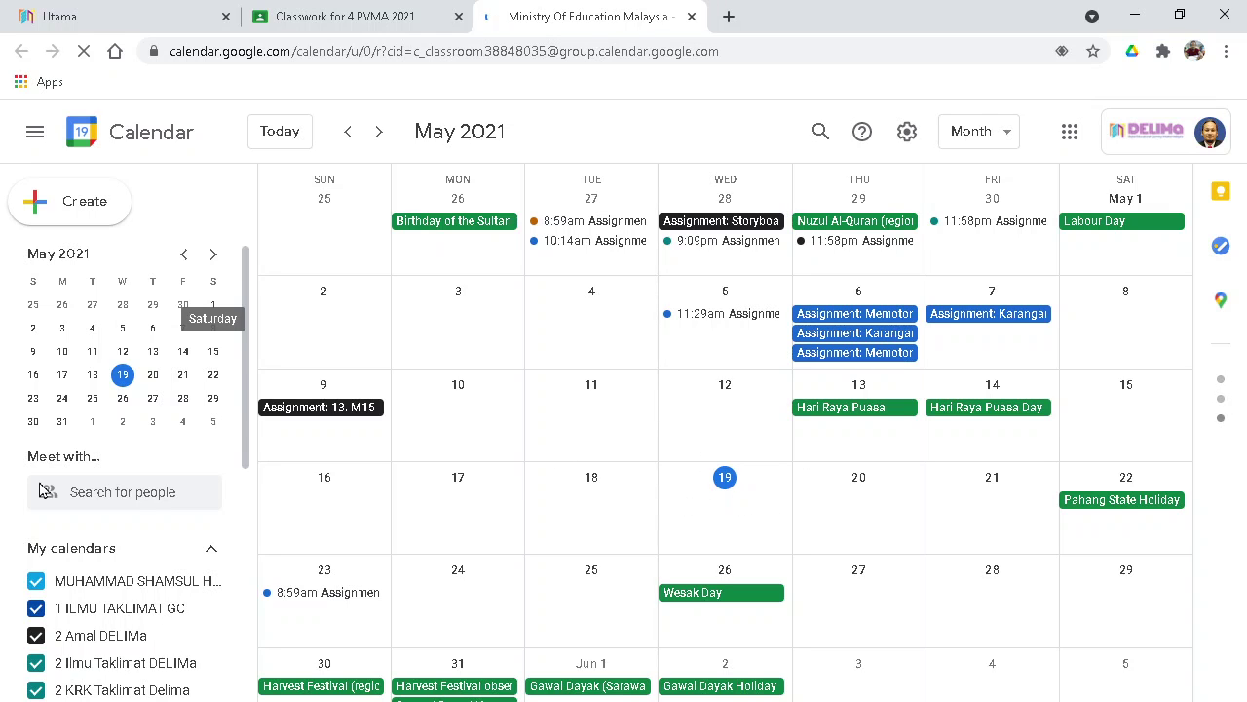
scroll(145, 534, "down", 5)
scroll(146, 531, "down", 1)
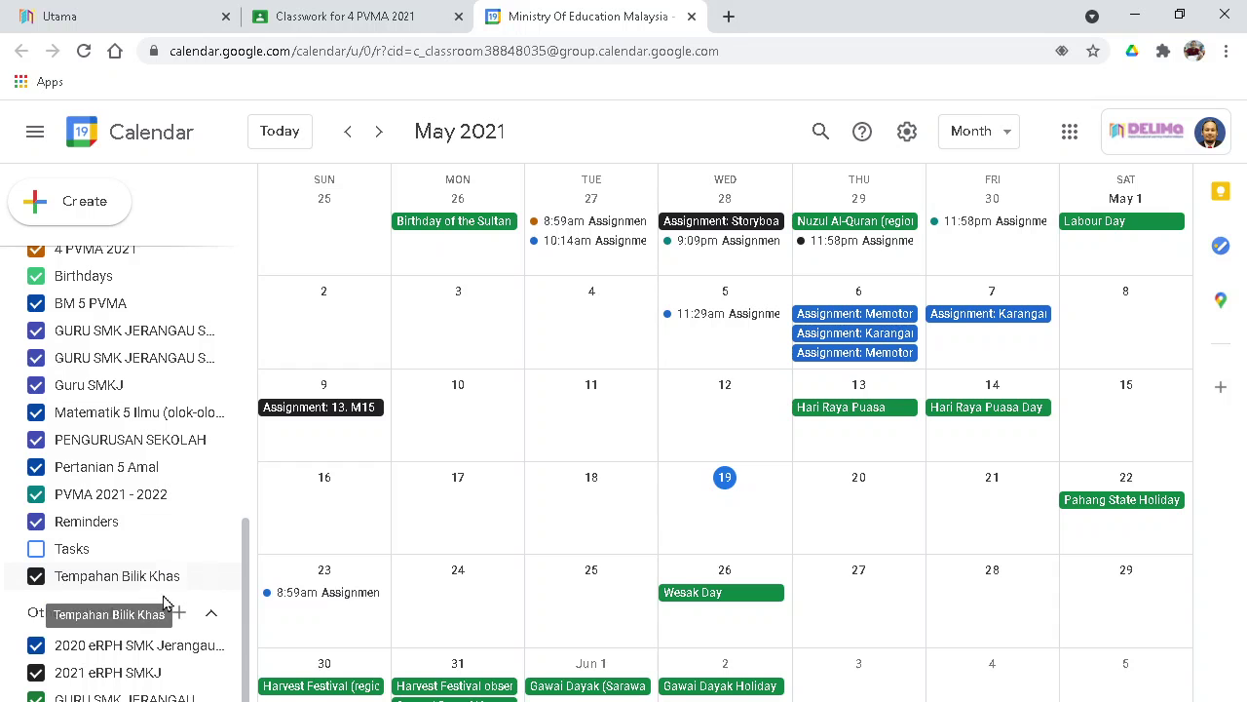
scroll(550, 509, "up", 1)
scroll(412, 471, "up", 1)
scroll(328, 445, "down", 2)
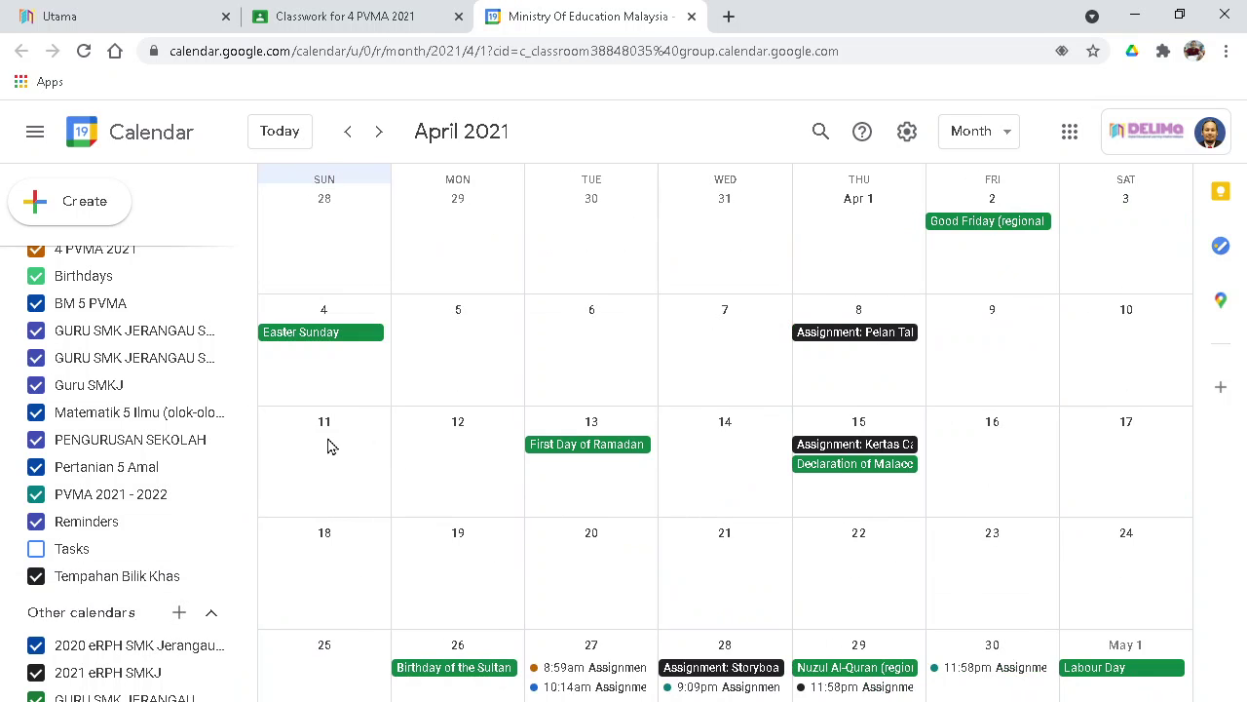
scroll(102, 336, "up", 4)
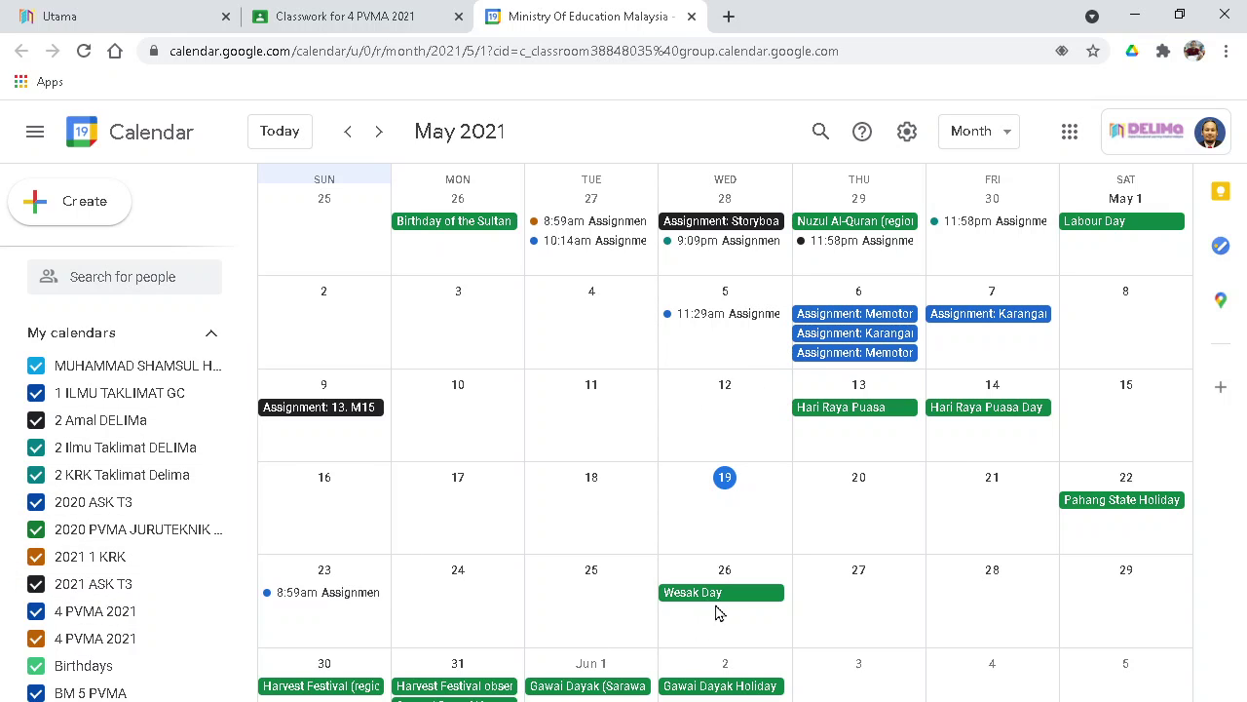
scroll(718, 612, "down", 1)
scroll(718, 584, "up", 1)
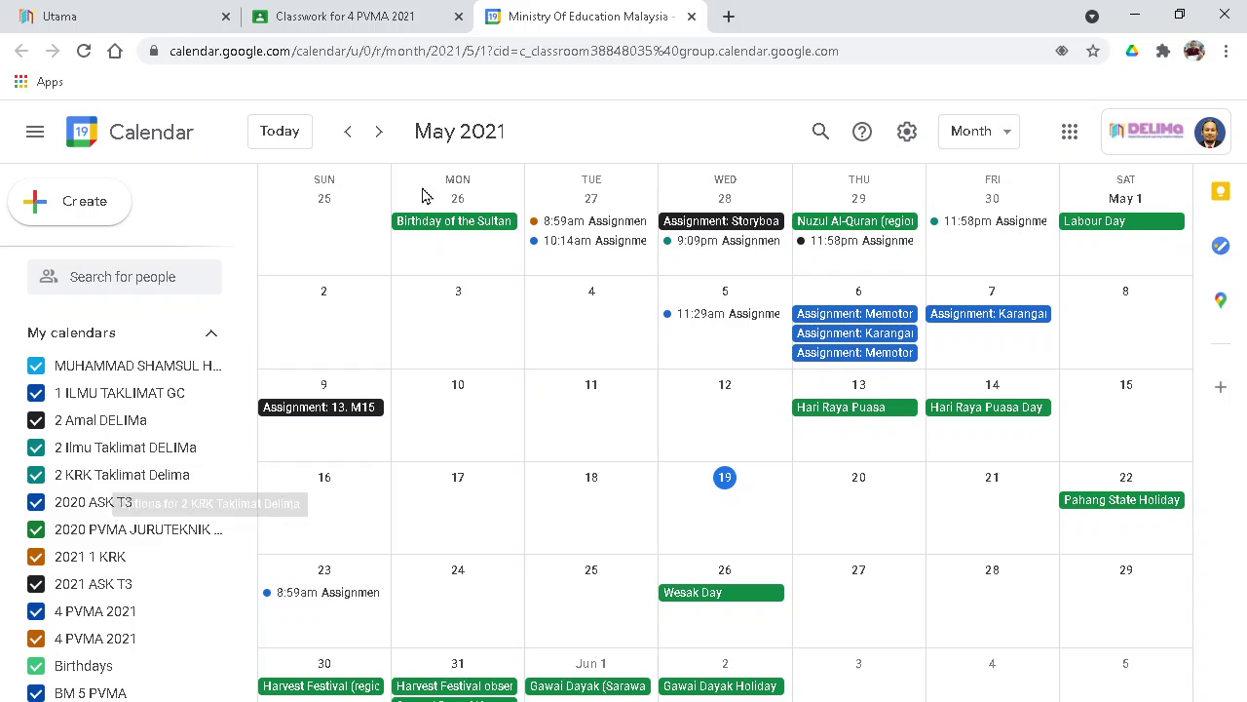
Step: Close the calendar and check which types of classwork can be created for 4 PVMA 2021
left_click(691, 17)
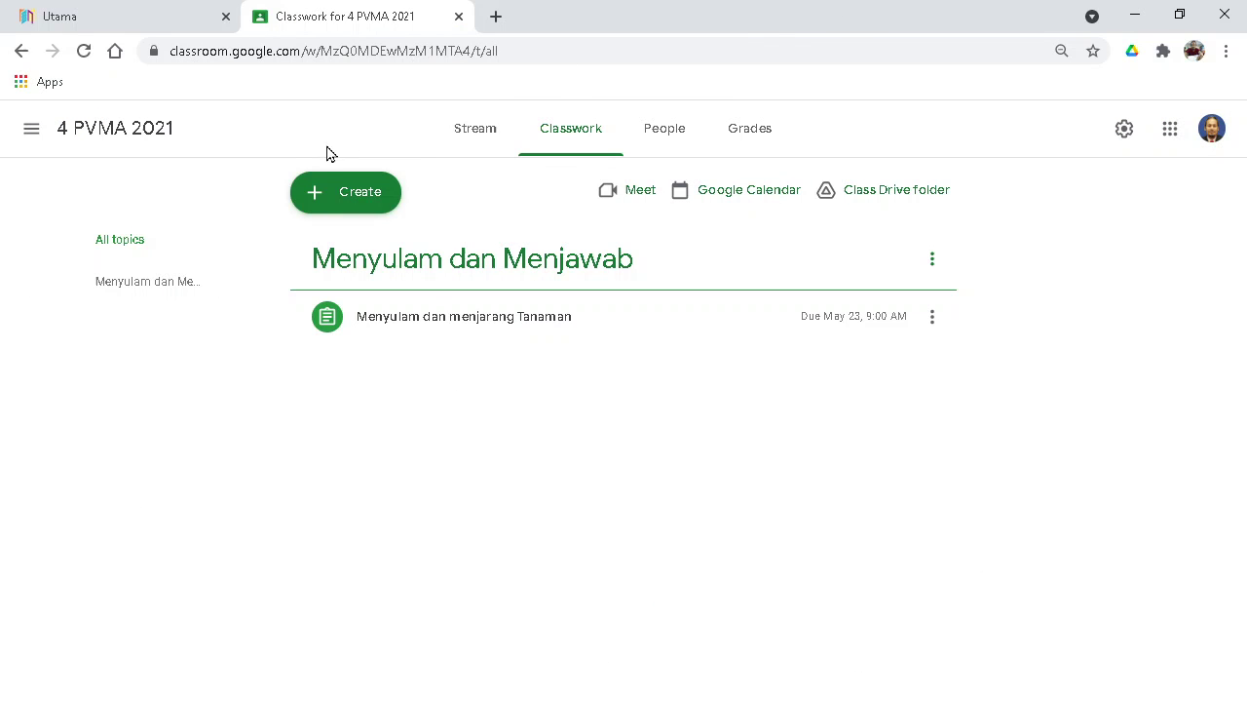
left_click(348, 198)
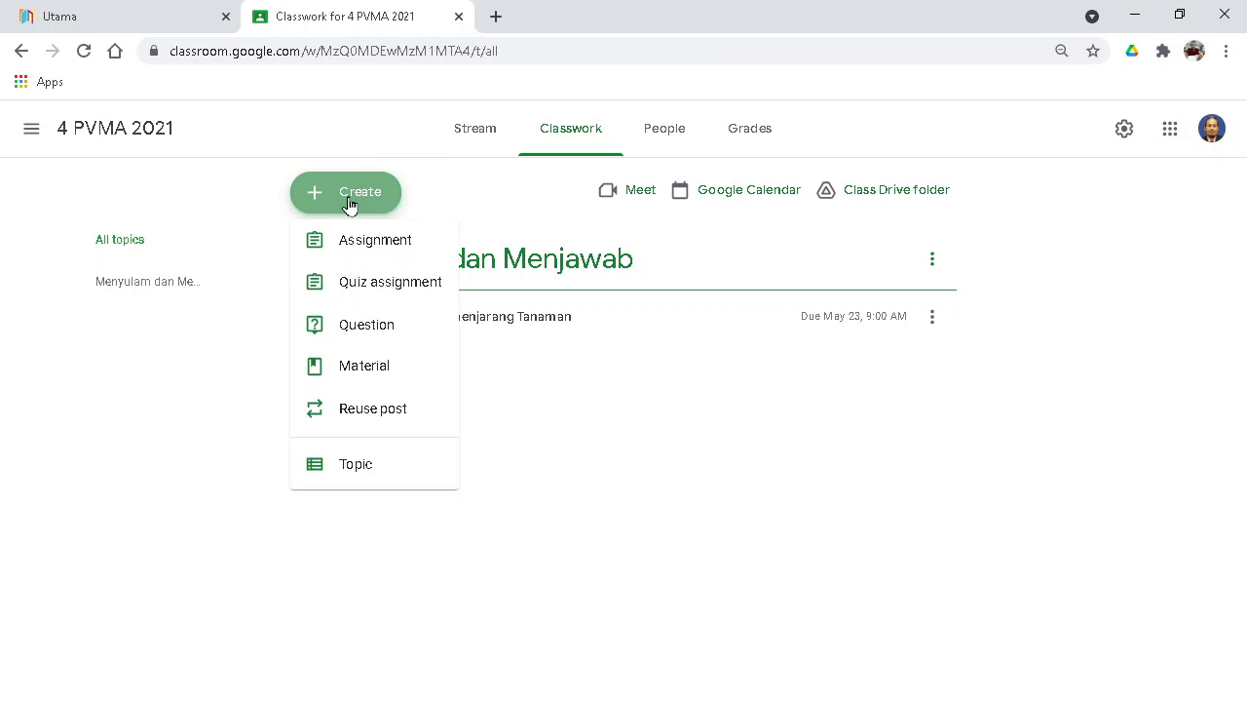
left_click(628, 474)
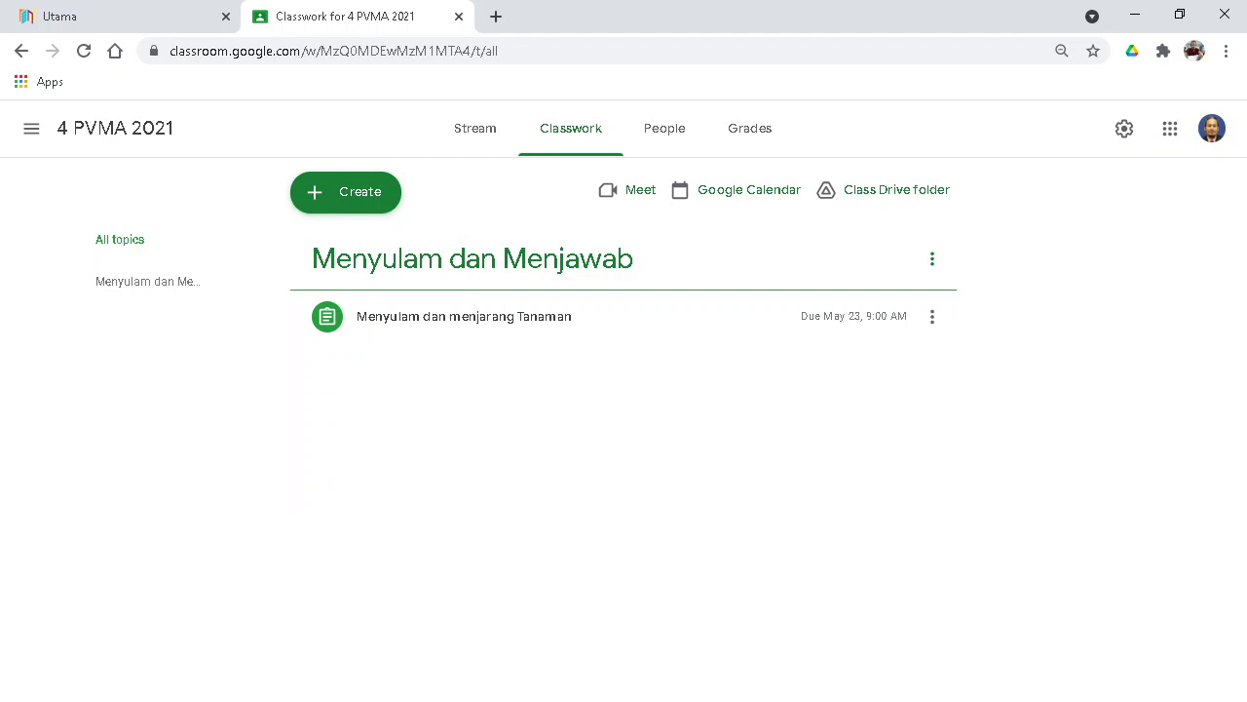